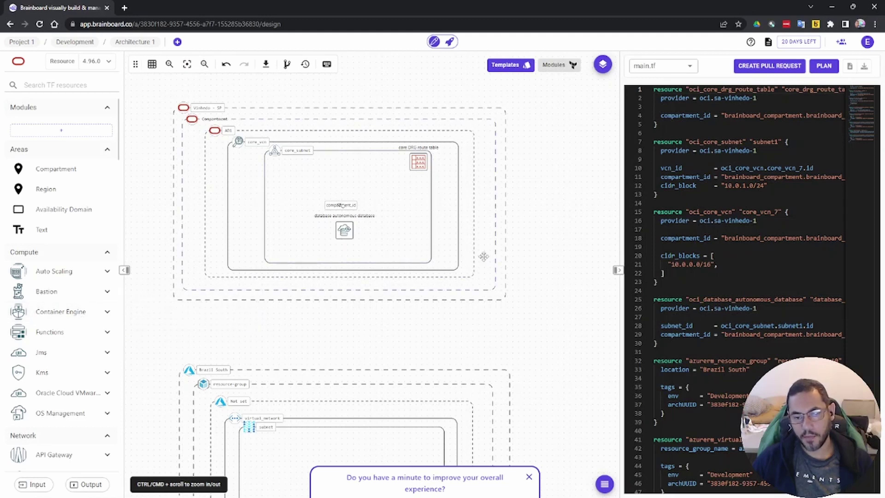
Hide the Terraform code and review the core_subnet's required parameters, including its CIDR block.
click(619, 270)
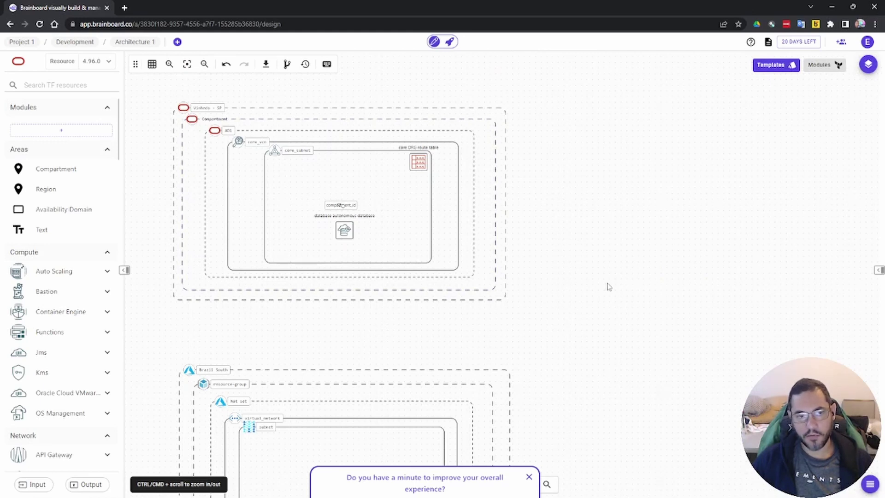
scroll(606, 287, down, 1)
scroll(607, 287, up, 1)
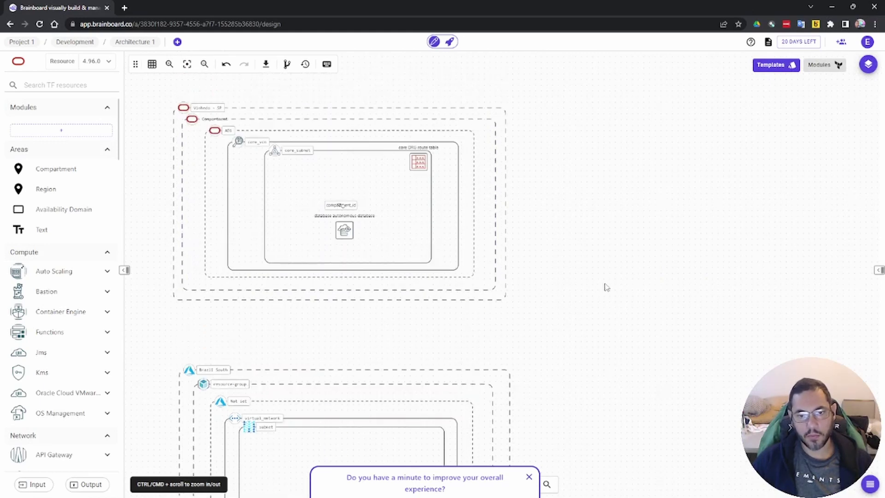
click(329, 176)
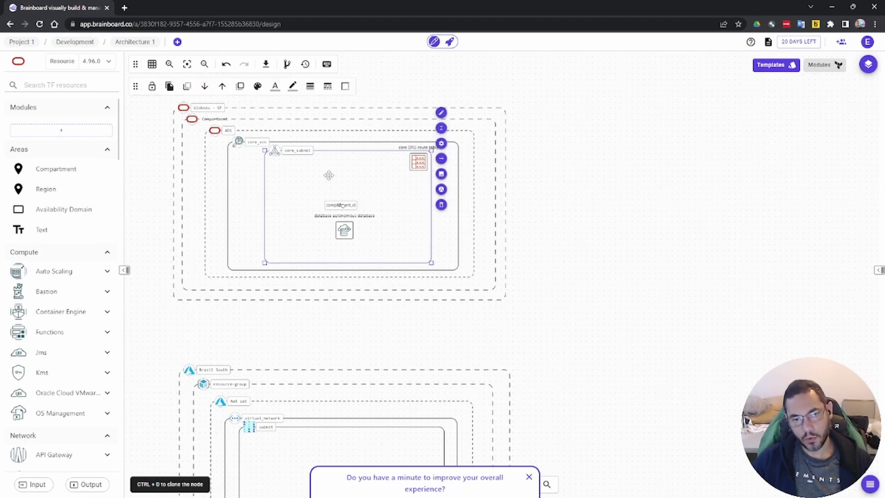
click(441, 144)
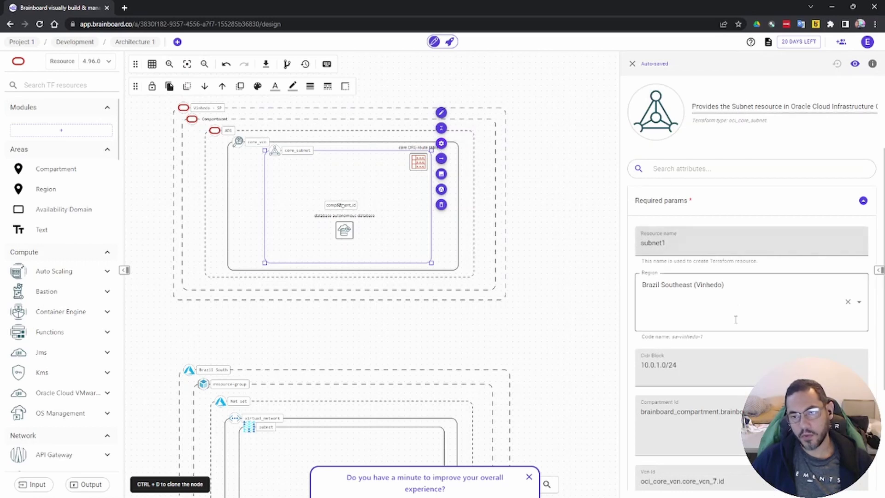
scroll(736, 295, down, 3)
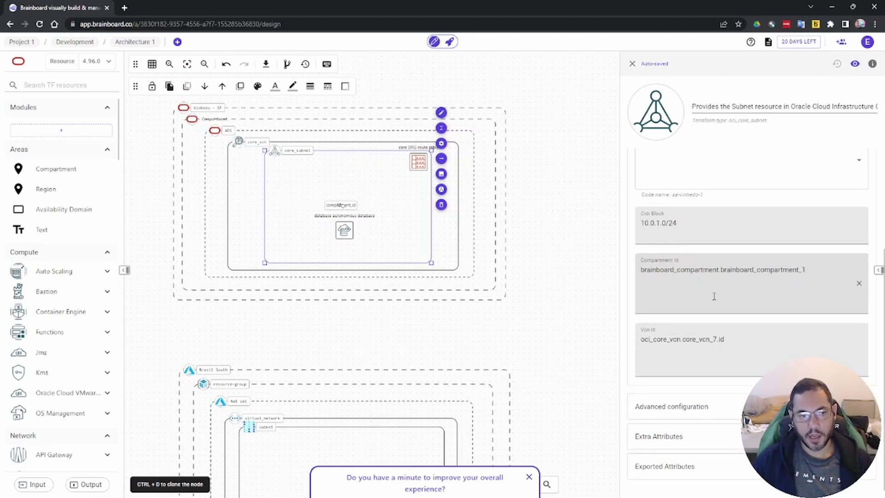
click(718, 227)
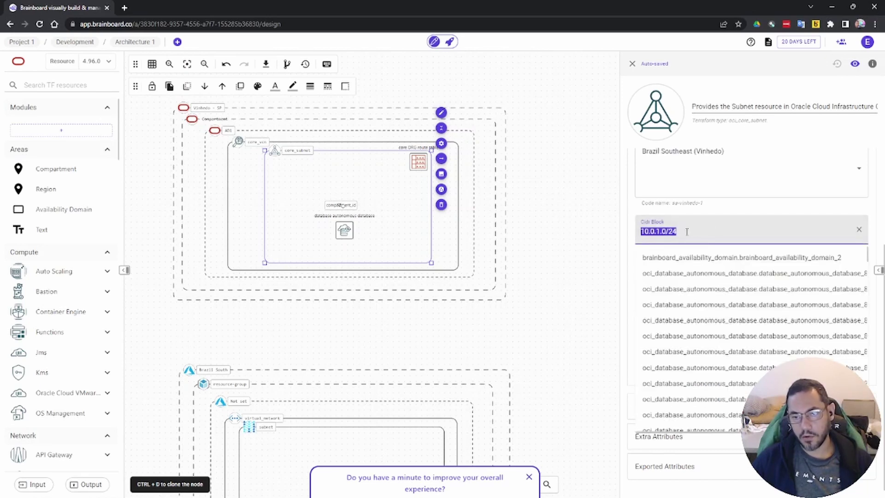
click(583, 271)
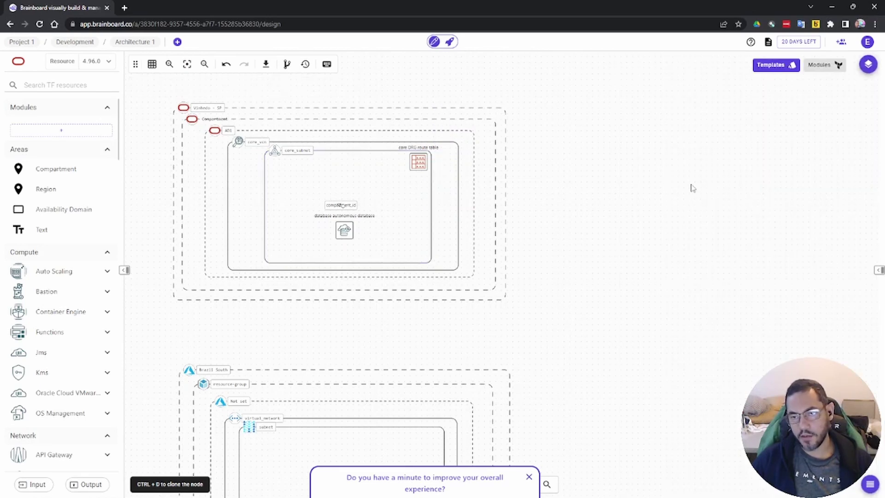
Review the configuration of the core DRG route table, including its advanced settings and timeouts.
click(348, 207)
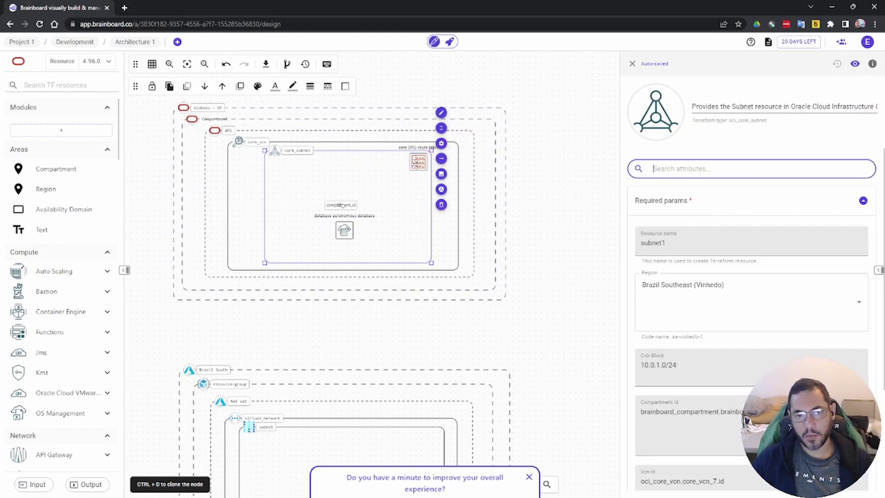
click(417, 167)
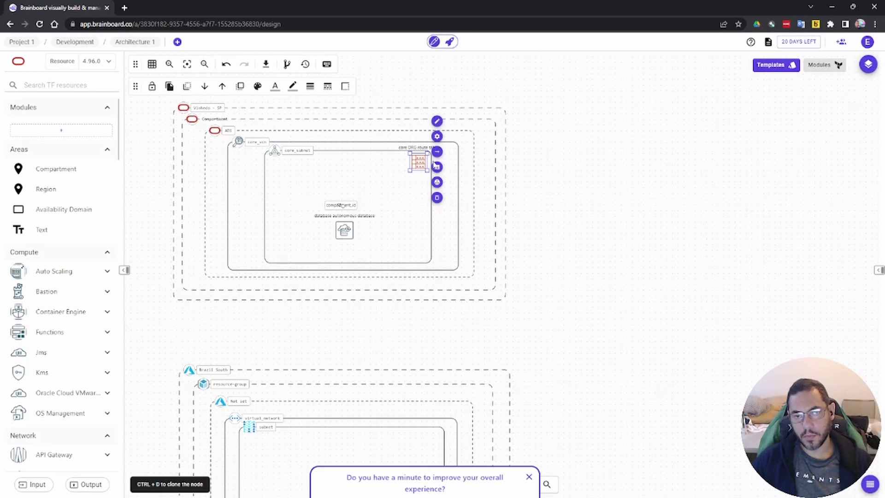
click(437, 137)
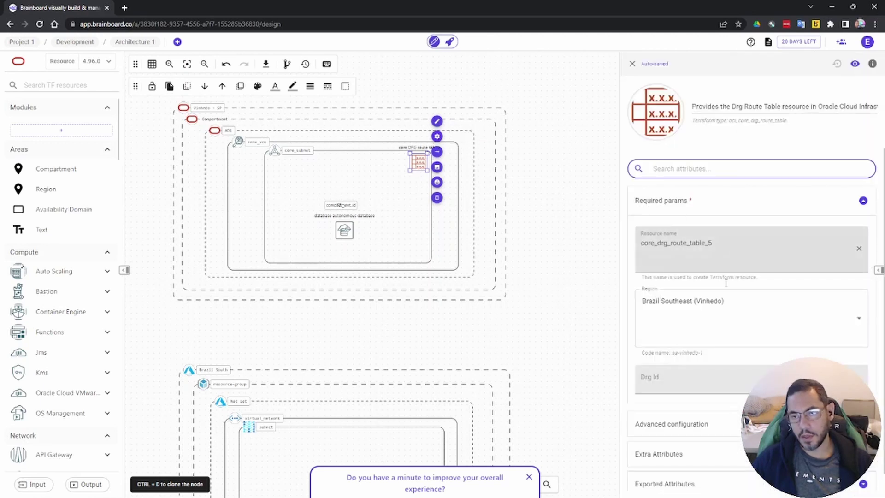
scroll(701, 316, down, 1)
click(691, 406)
scroll(691, 322, down, 5)
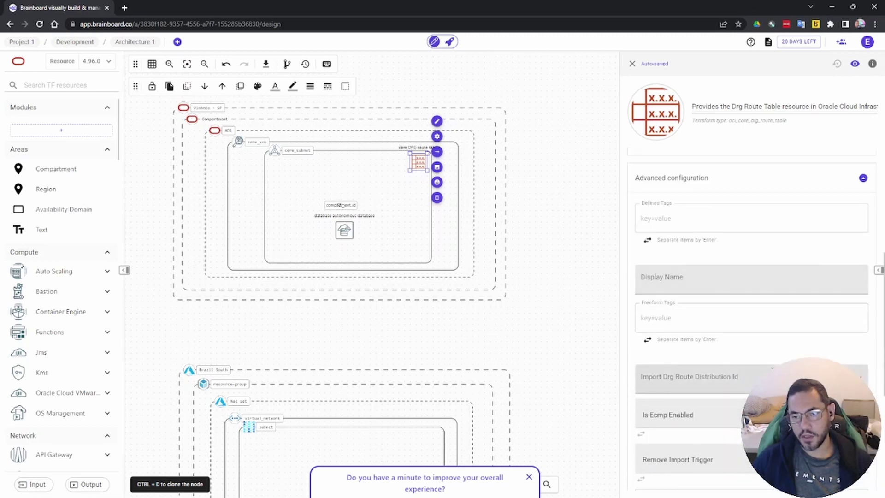
scroll(762, 372, down, 5)
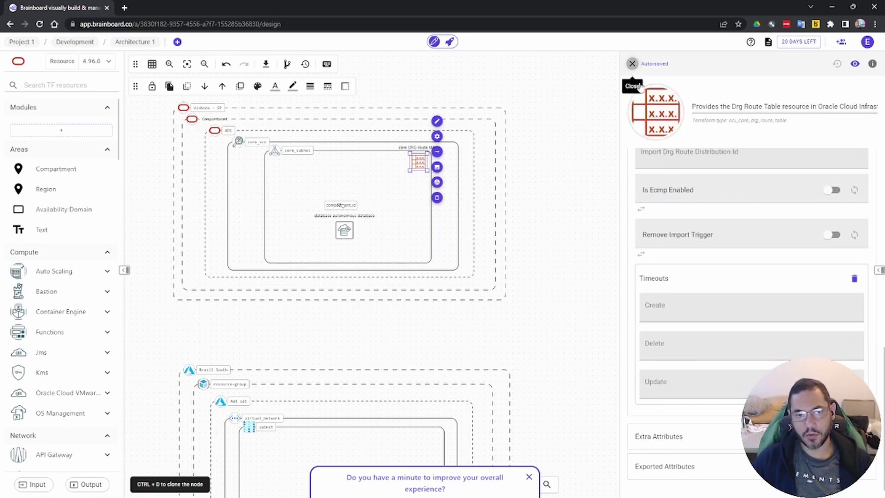
click(632, 64)
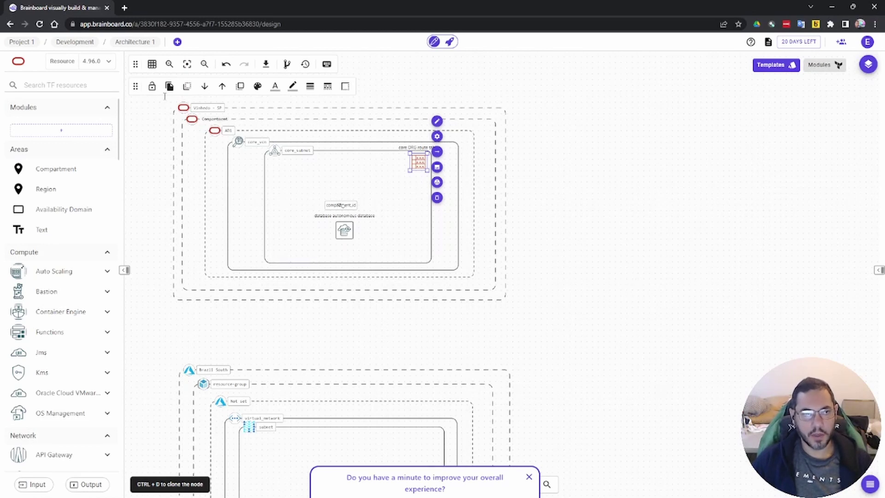
Check the Oracle provider's version selector and browse its resource catalogue through the compute and network categories.
click(110, 65)
click(109, 65)
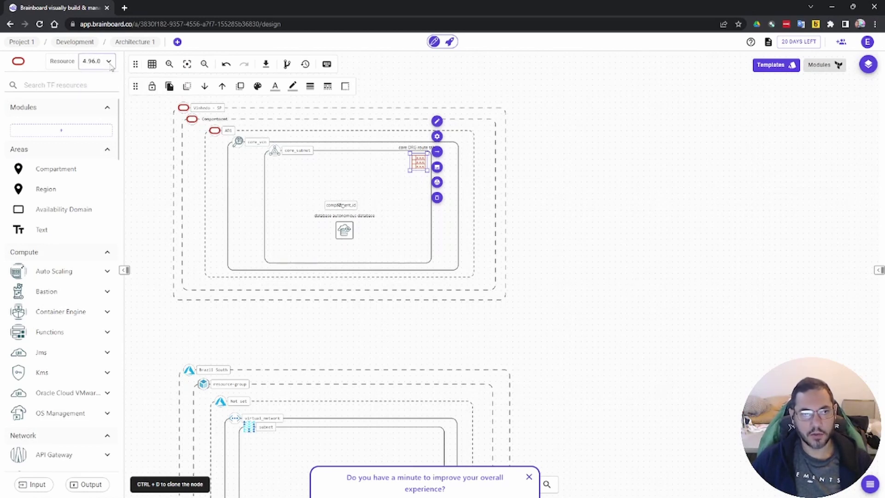
click(110, 66)
click(110, 66)
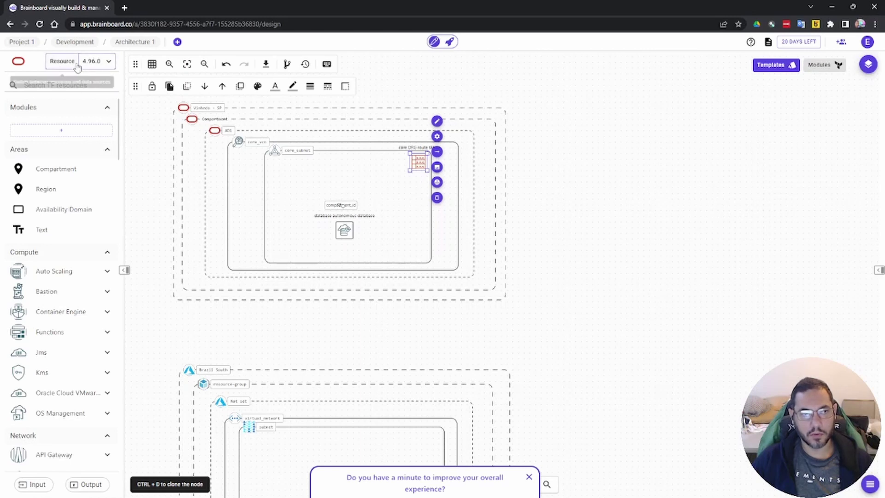
scroll(101, 239, down, 9)
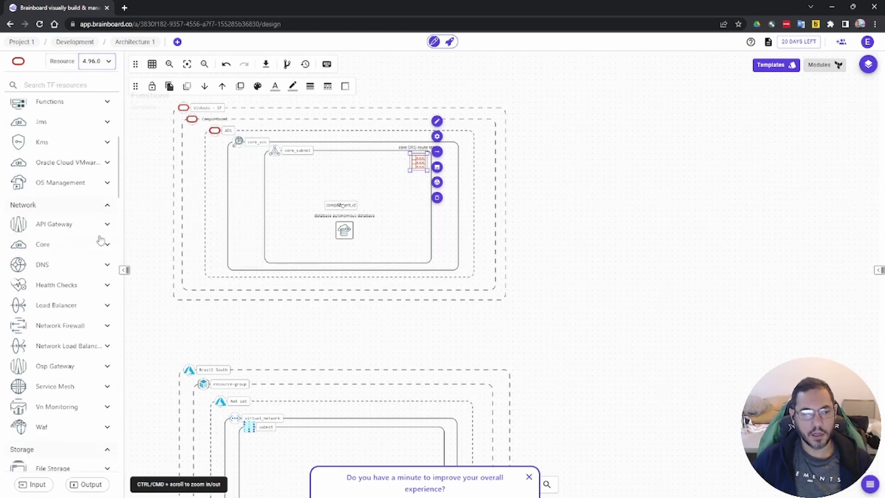
scroll(100, 240, up, 6)
scroll(100, 239, up, 3)
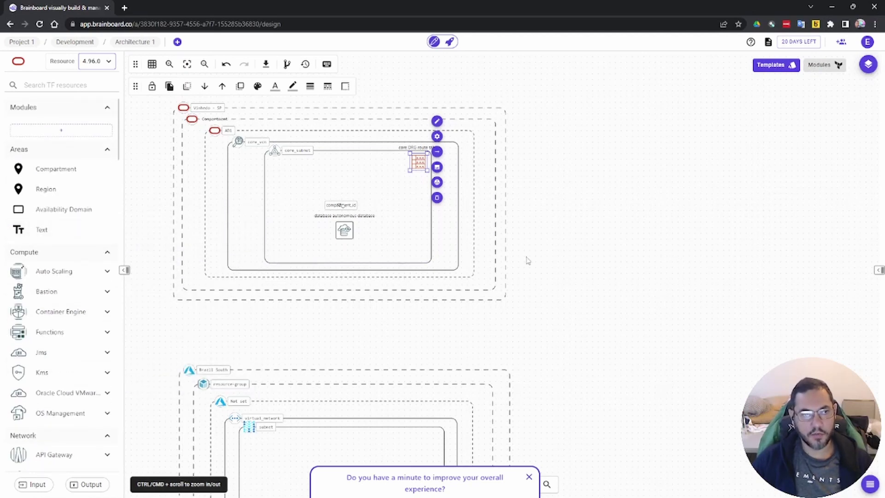
Switch the resource catalogue to Microsoft Azure RM and view its custom Terraform provider definition without customizing it.
click(19, 62)
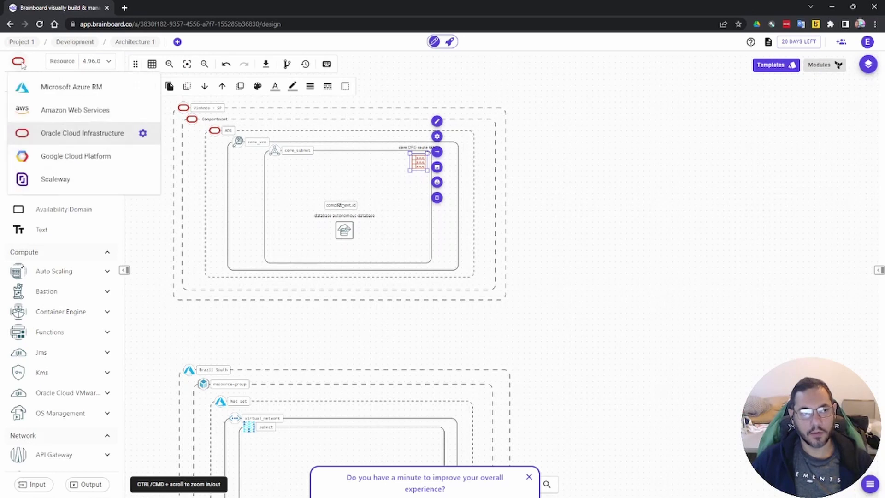
click(33, 93)
click(19, 67)
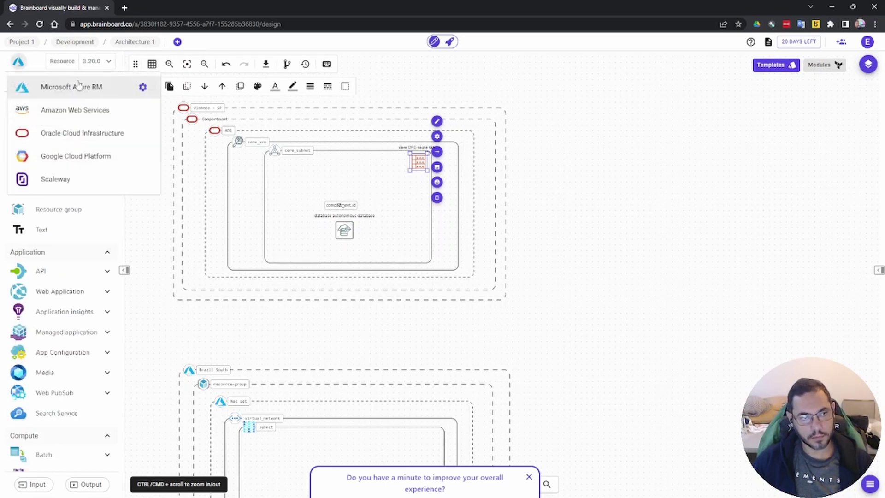
click(143, 88)
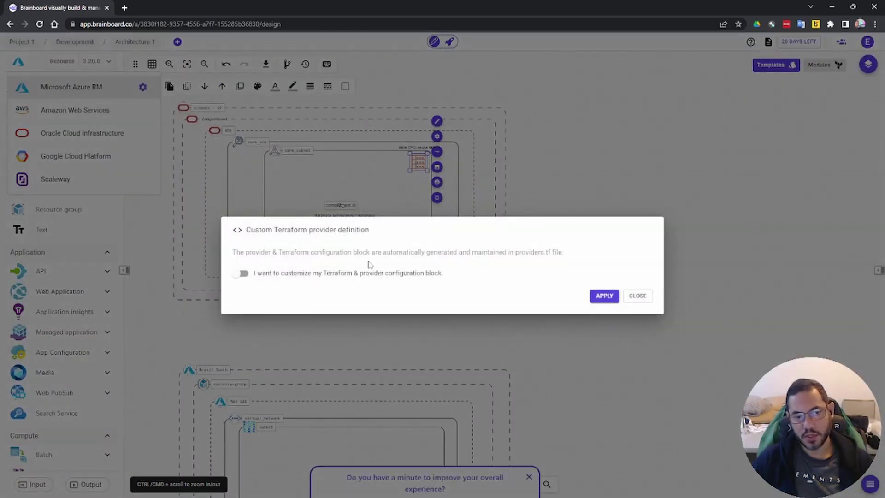
click(640, 296)
click(667, 245)
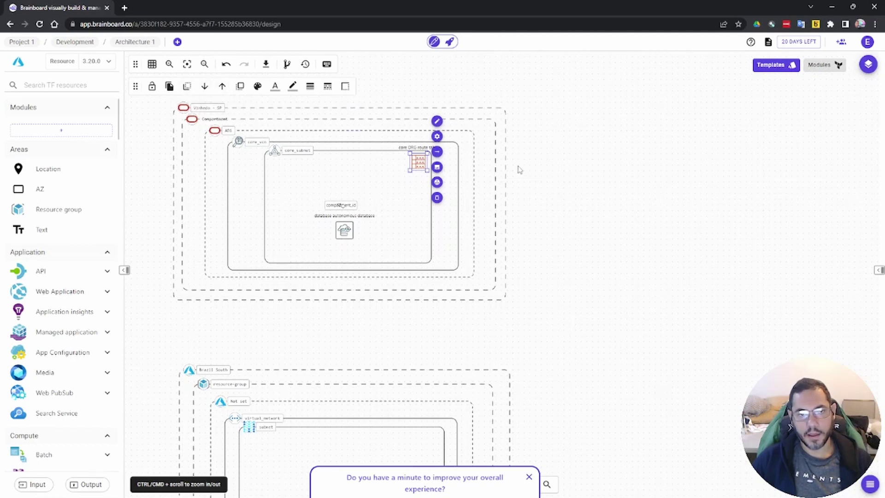
Download the whole diagram without the grid as "Brainboard - Architecture 1.png" to the desktop and close the image preview.
scroll(283, 117, up, 2)
scroll(313, 138, down, 1)
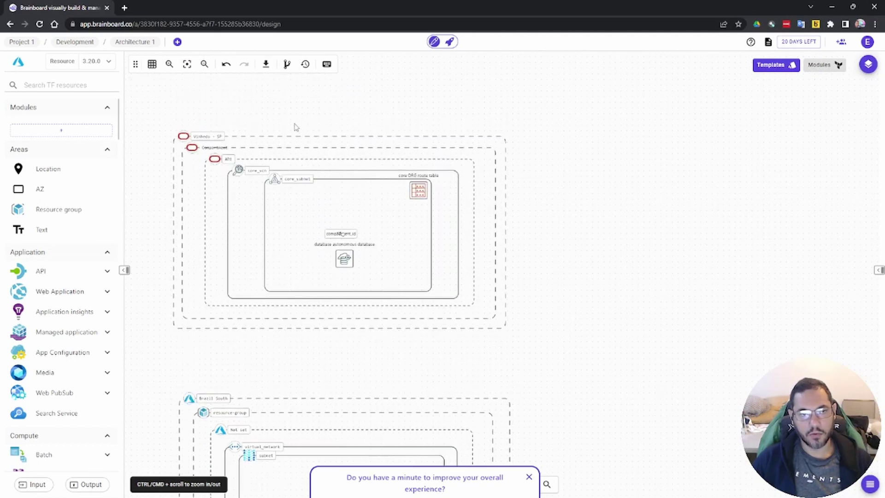
click(265, 67)
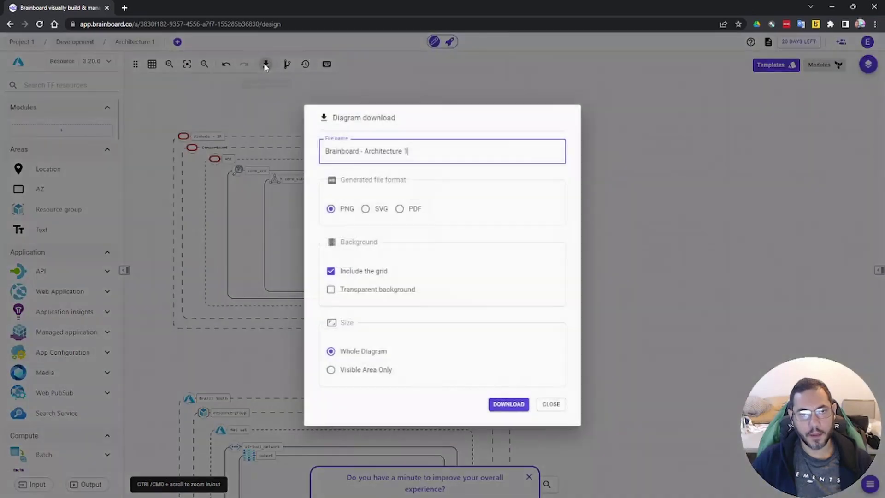
click(336, 272)
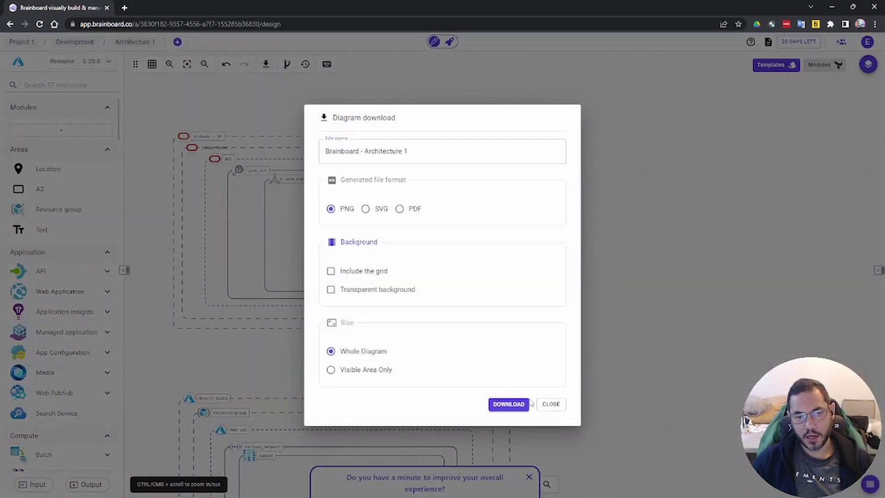
click(509, 405)
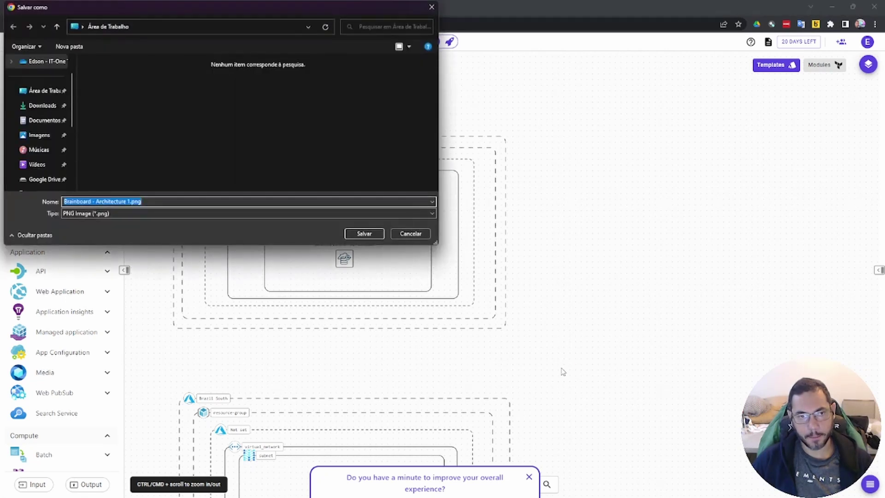
click(355, 234)
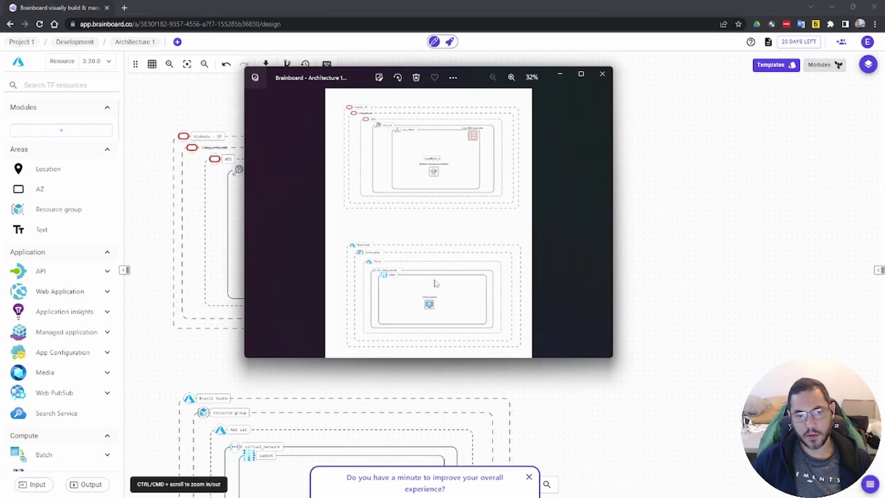
click(602, 74)
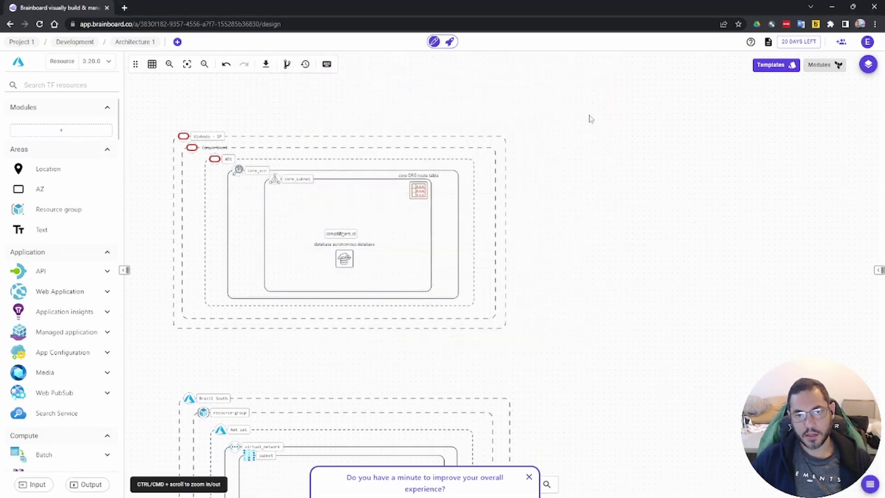
Show the Terraform code again and look through outputs.tf, terraform.tfvars, variables.tf and locals.tf.
click(879, 271)
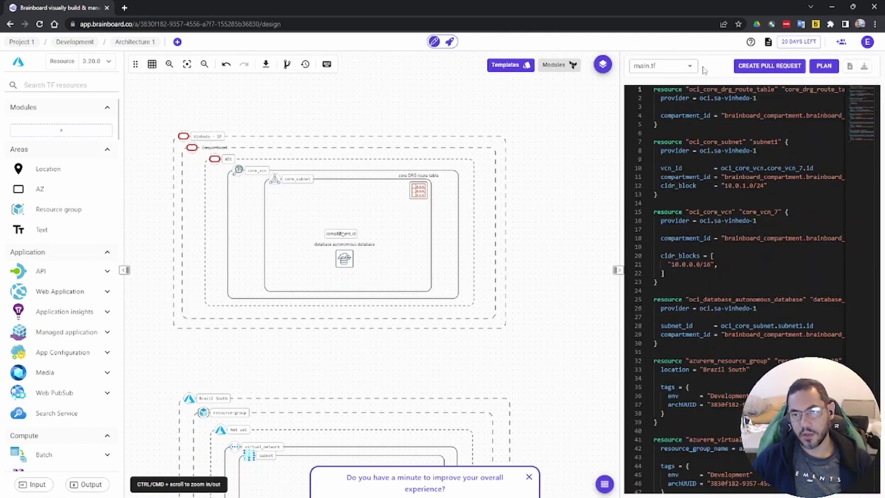
click(666, 66)
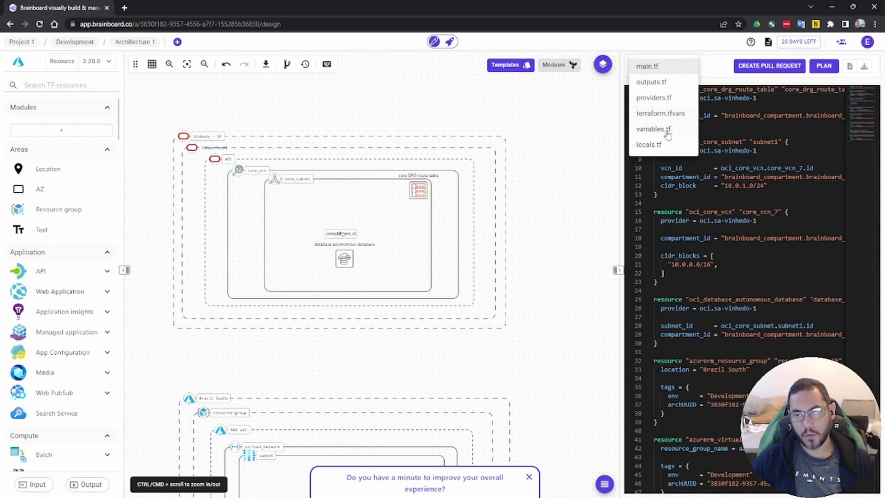
click(656, 86)
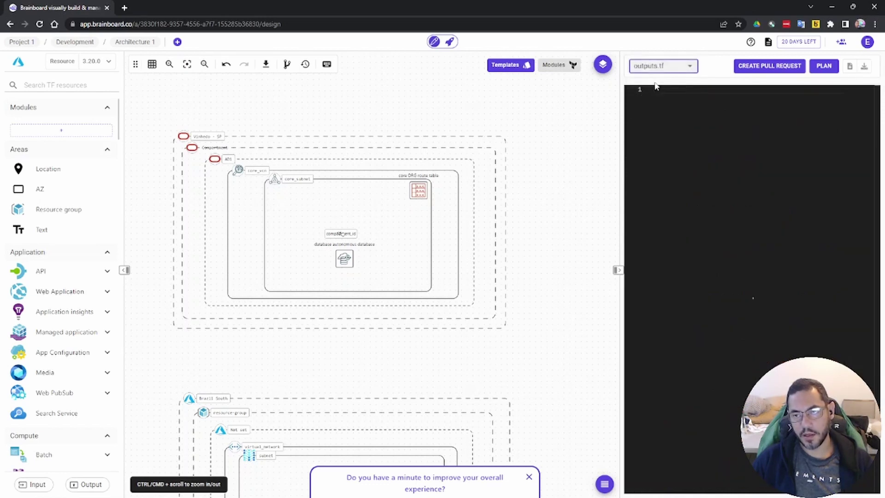
click(689, 69)
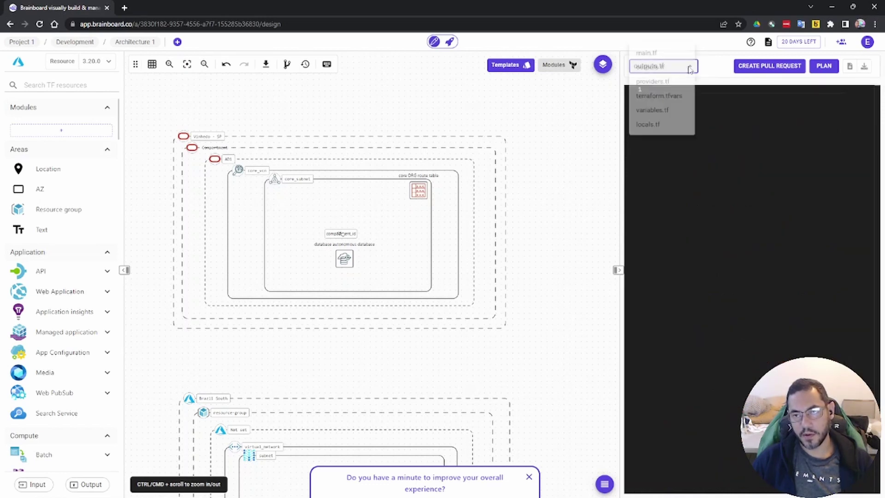
click(664, 96)
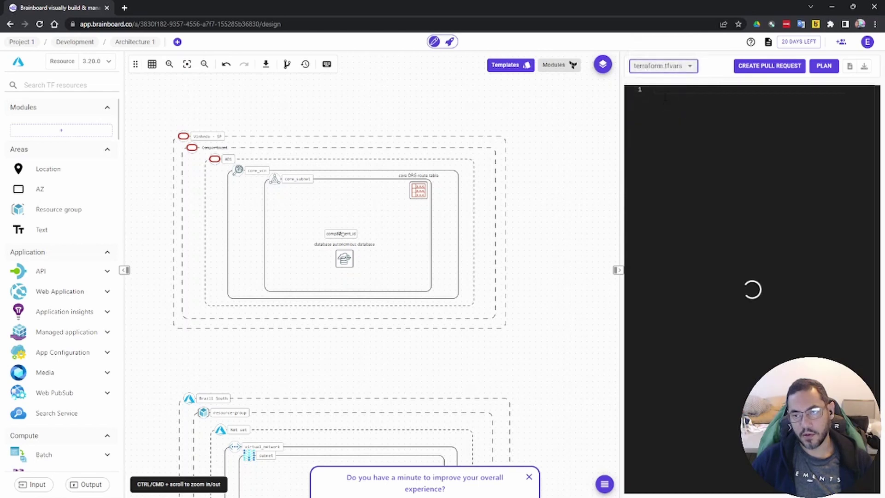
click(690, 68)
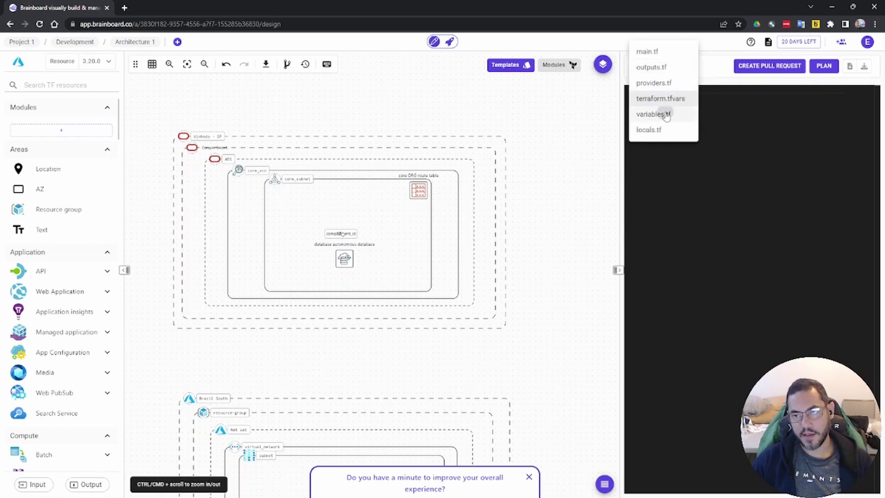
click(664, 114)
click(689, 72)
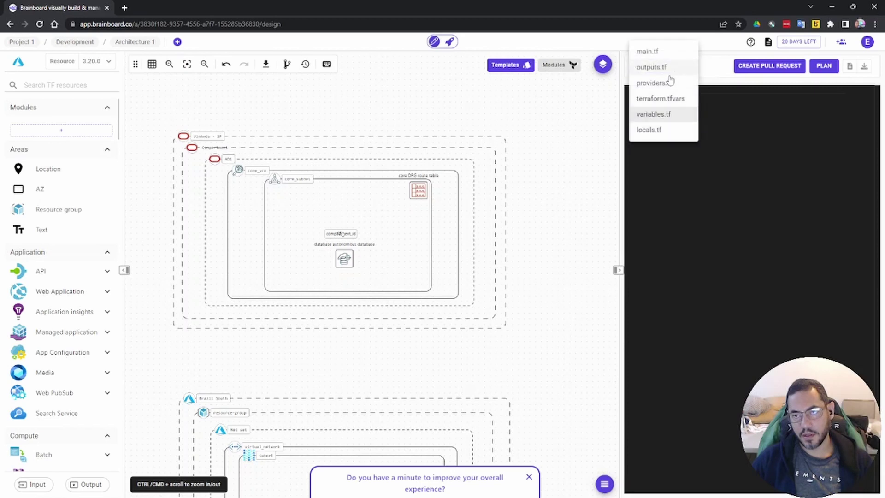
click(659, 126)
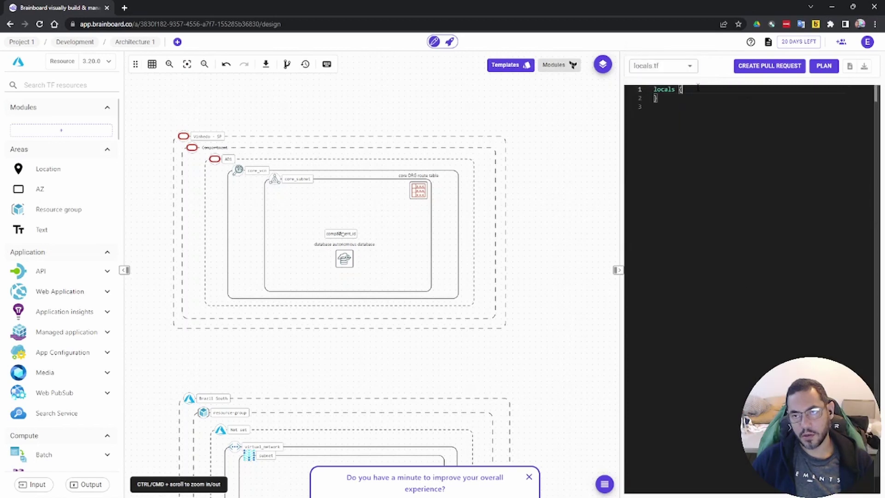
Show main.tf and download all Terraform files to the desktop as "brainboard-Architecture 1.zip", without saving the single-file download.
click(690, 66)
click(663, 57)
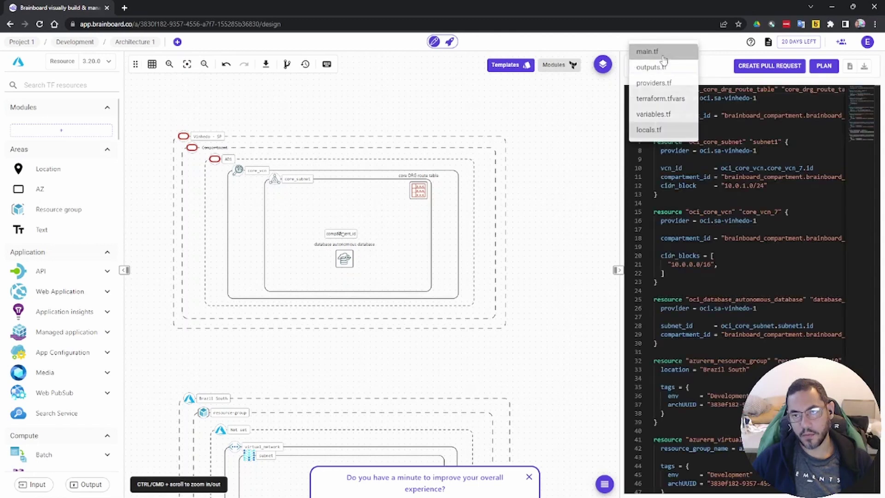
click(851, 67)
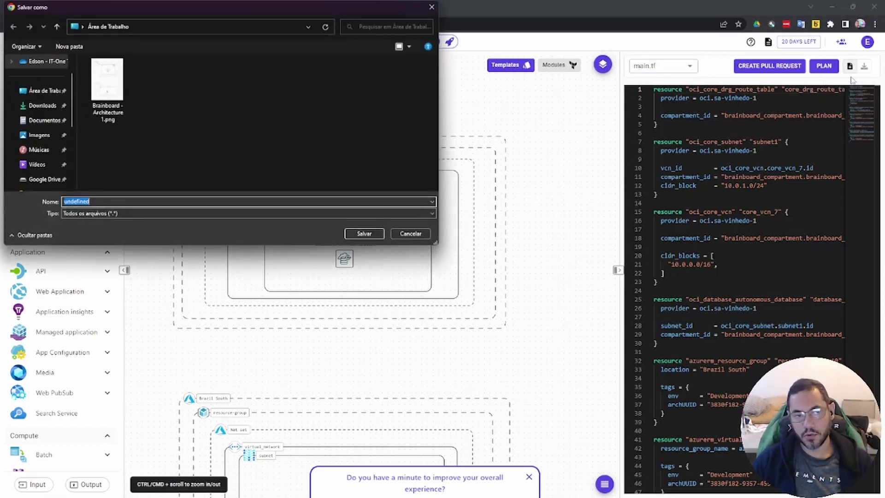
click(410, 234)
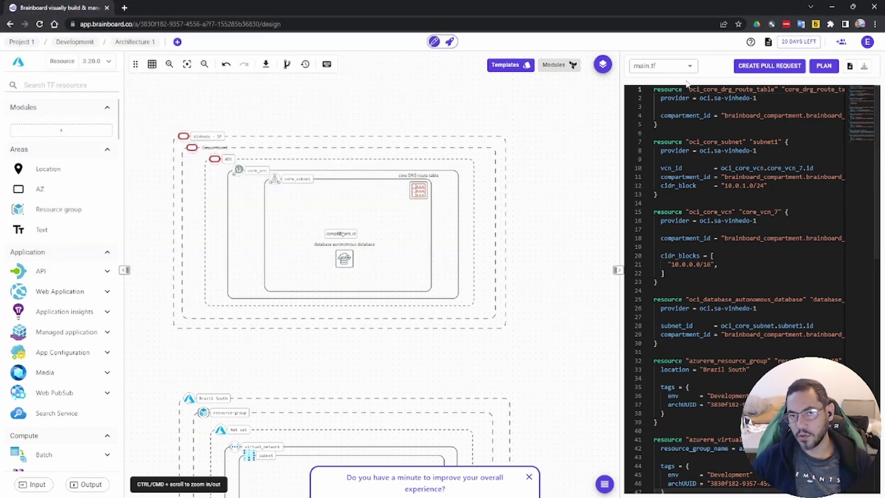
click(865, 69)
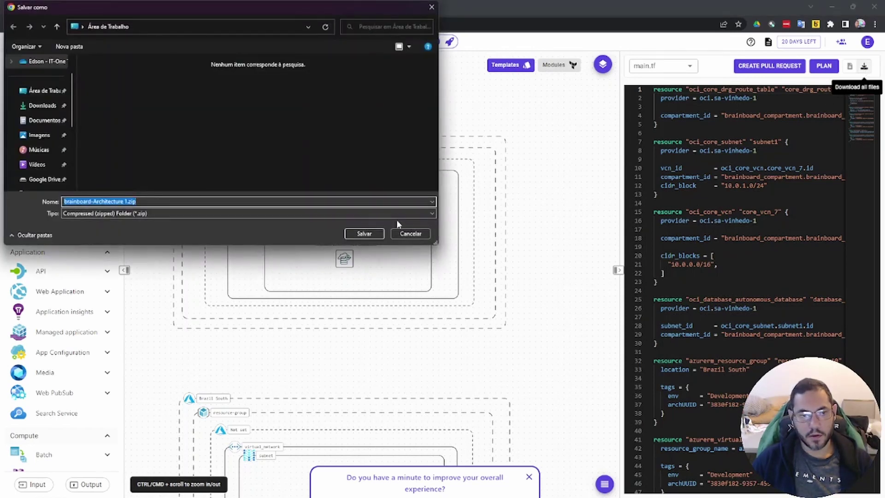
click(363, 233)
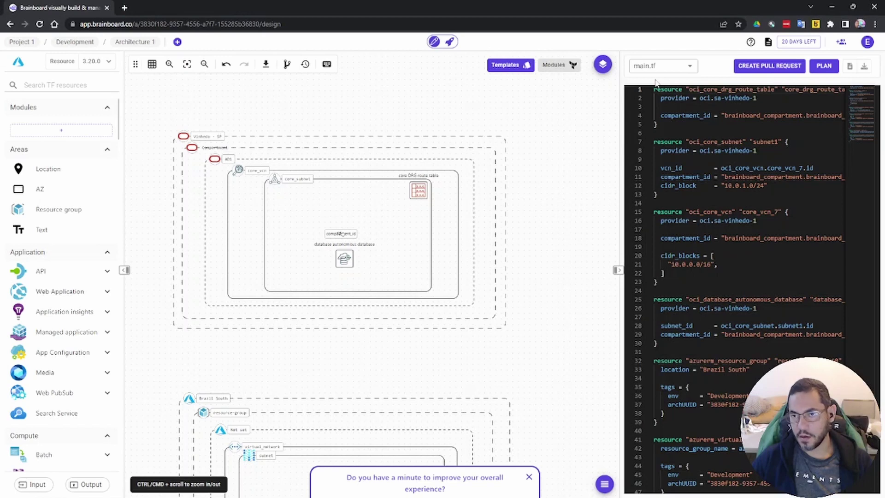
click(850, 66)
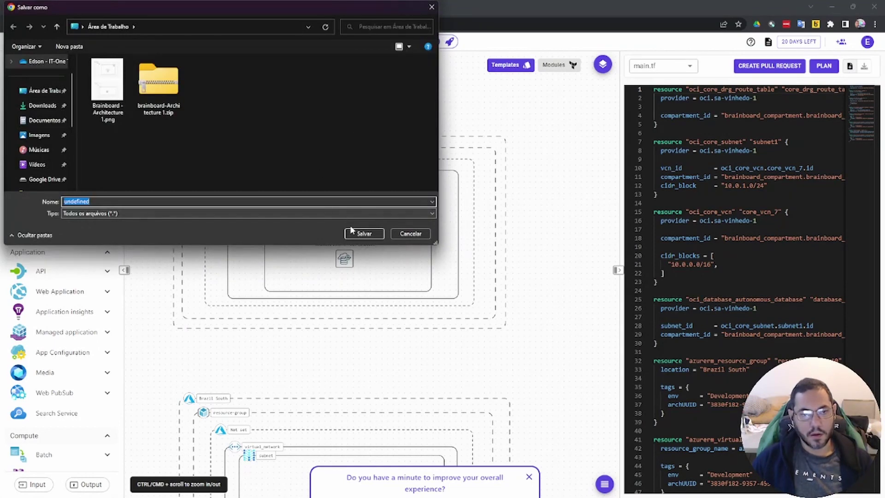
click(417, 236)
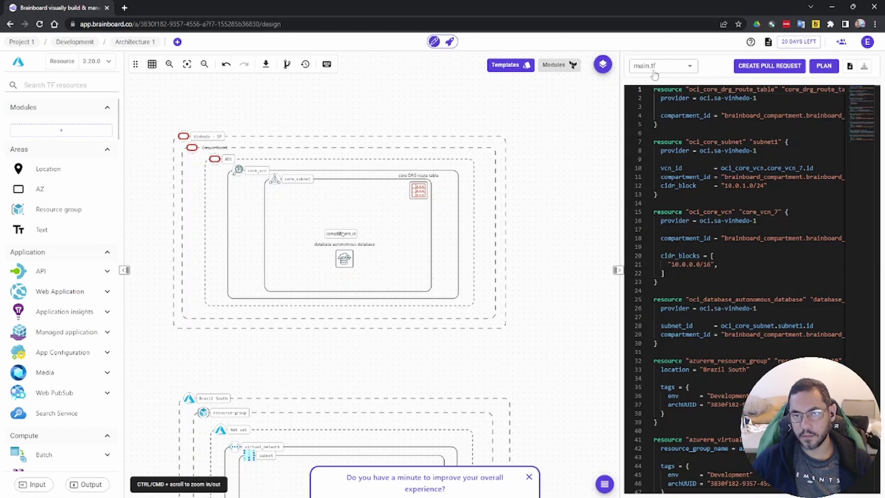
Start a deployment plan and check the required fields for the autonomous database and the compartment in the preflight list.
click(825, 65)
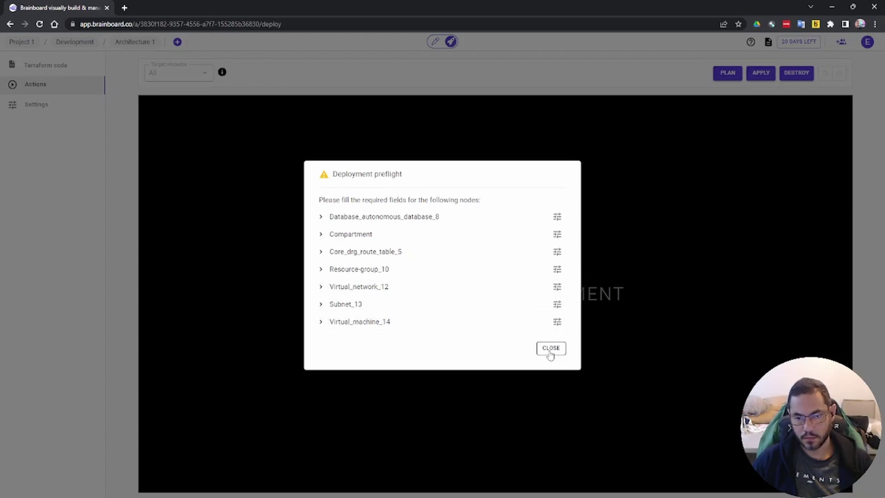
click(324, 217)
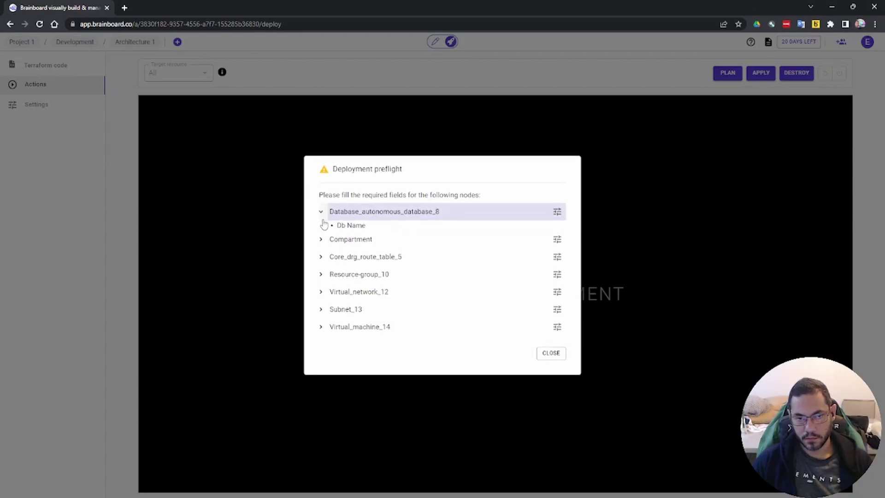
click(321, 239)
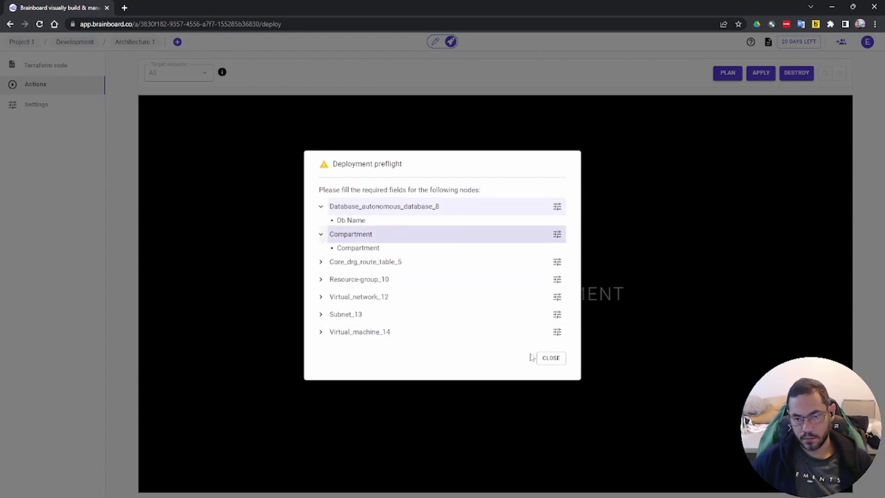
click(547, 358)
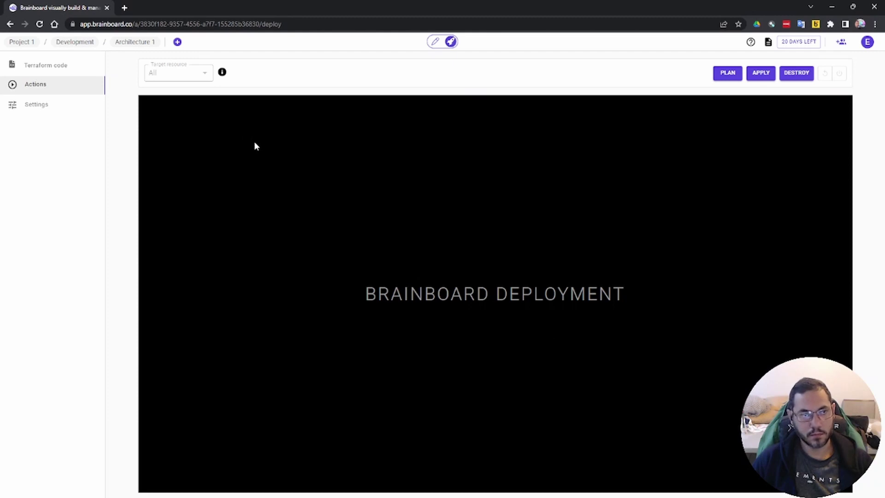
Download all Terraform files from the deployment view's code page as "brainboard-Architecture 1 (1).zip" and open the archive.
click(64, 67)
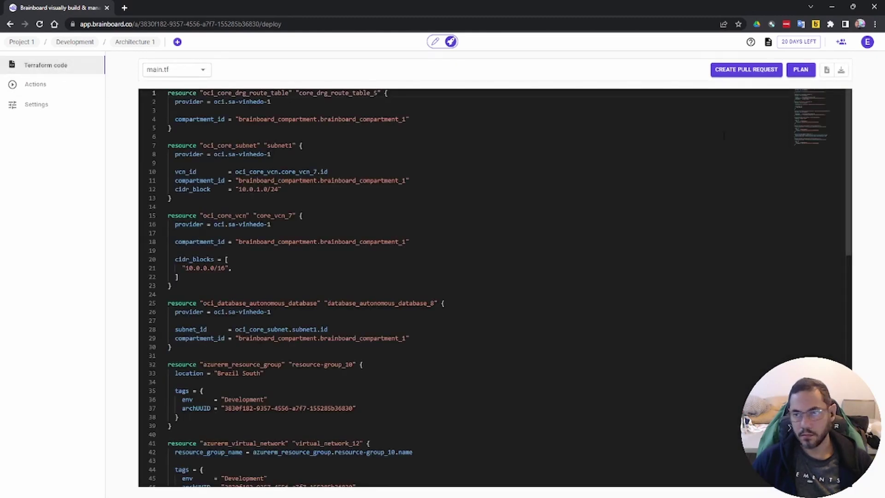
click(762, 76)
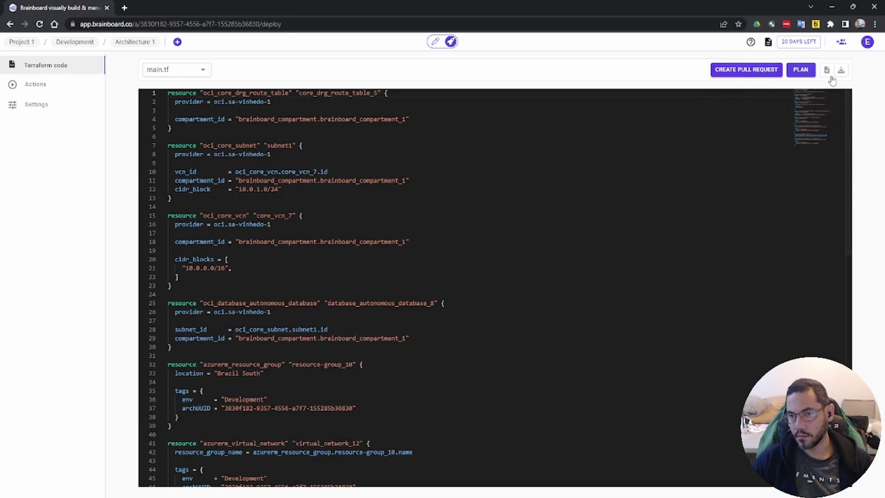
click(842, 72)
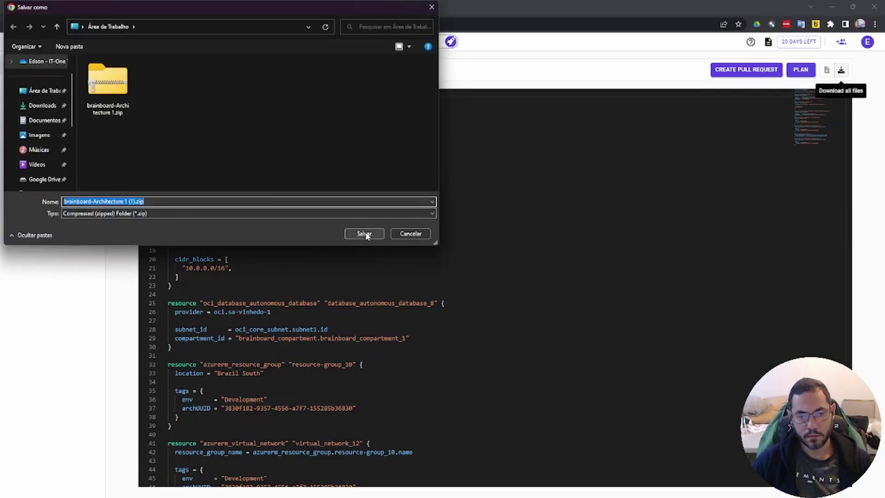
click(367, 235)
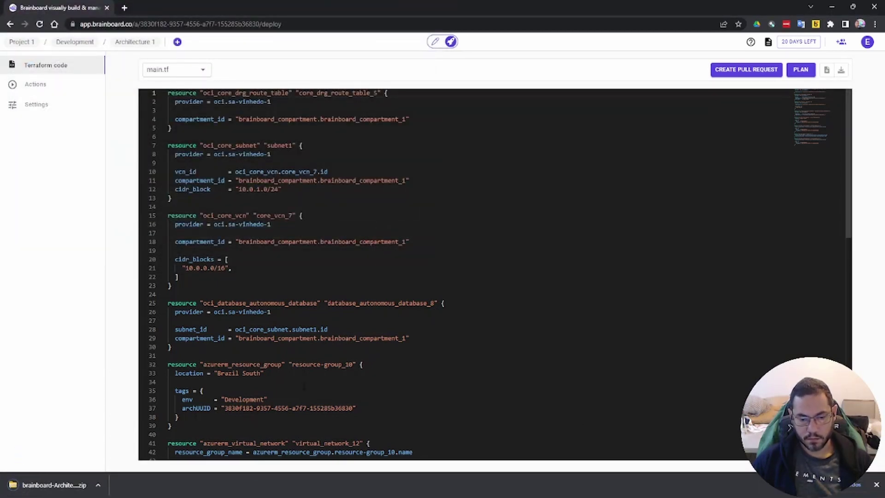
click(49, 492)
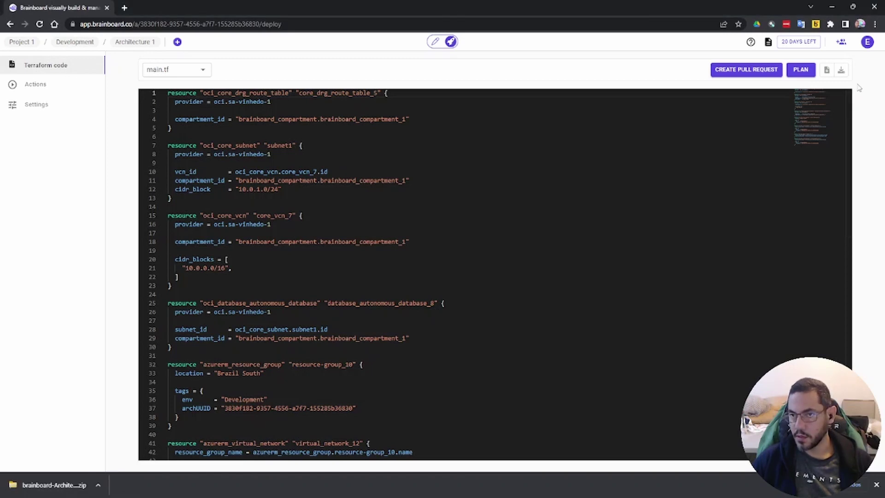
Look at the architecture's README.md editor and its Terraform backend and configuration settings without changing them.
click(768, 43)
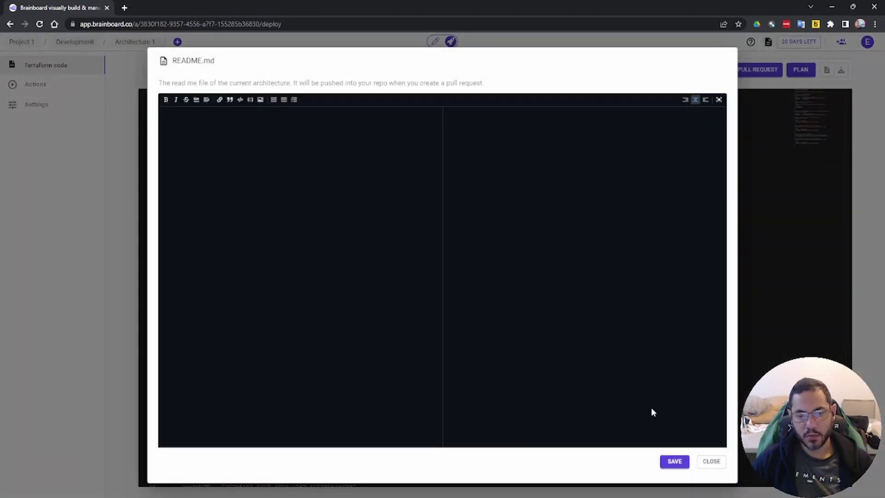
click(710, 462)
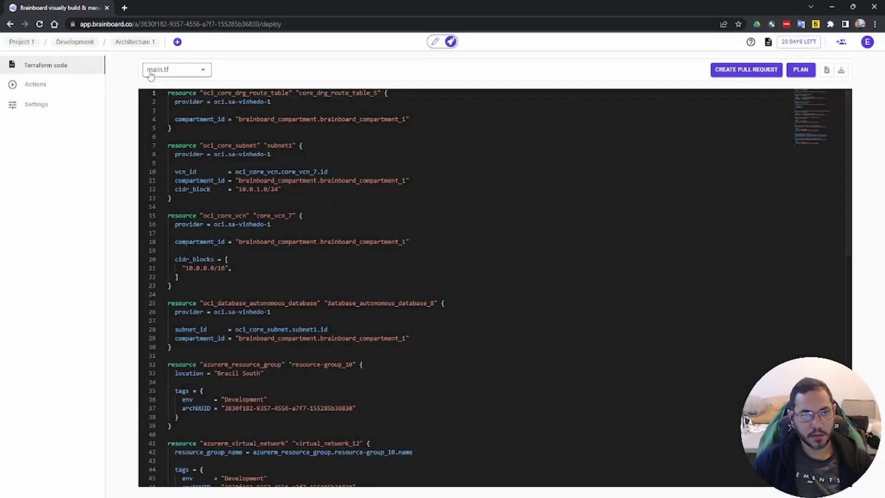
click(79, 88)
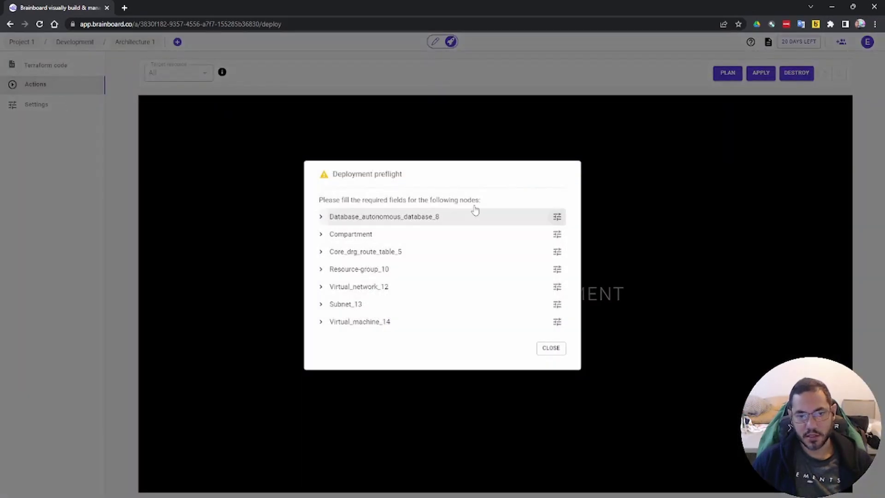
click(46, 109)
click(46, 108)
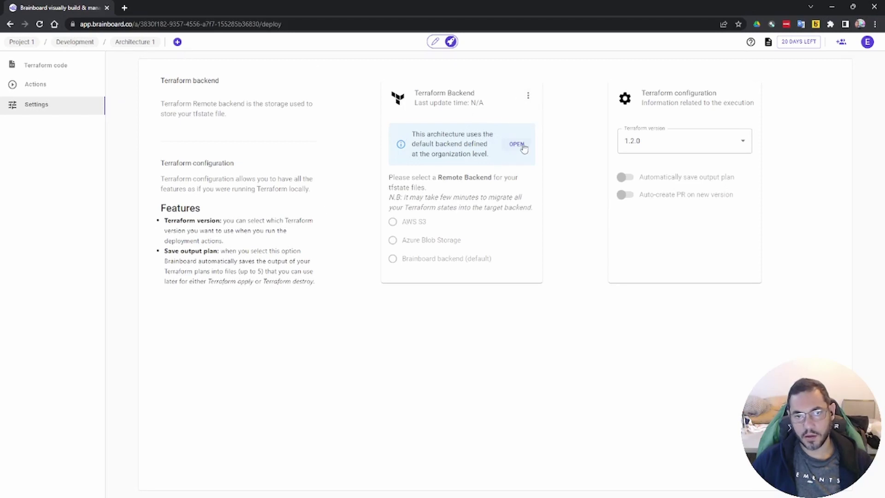
View the information pages of Architecture 1, the Development environment and Project 1 in turn, closing each one.
click(135, 42)
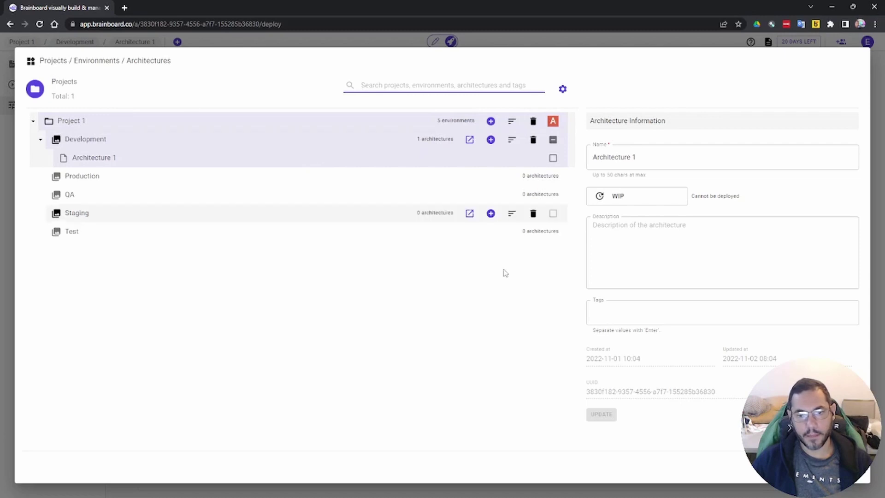
key(Escape)
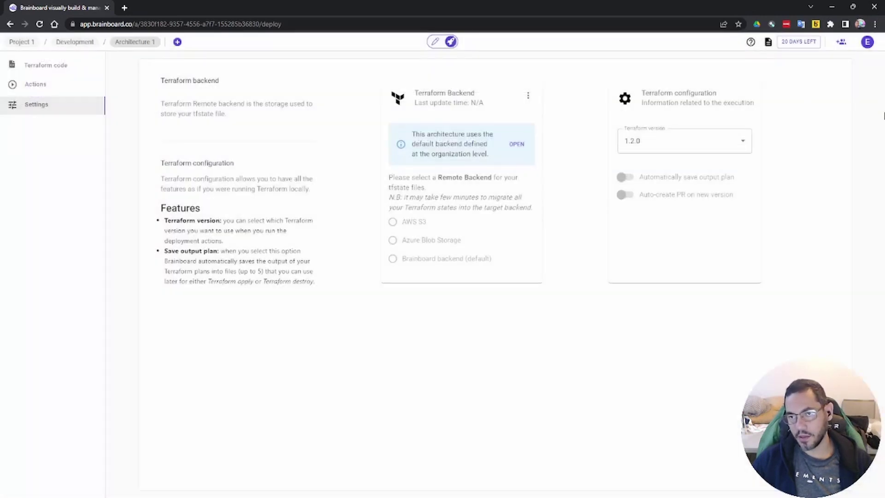
click(74, 42)
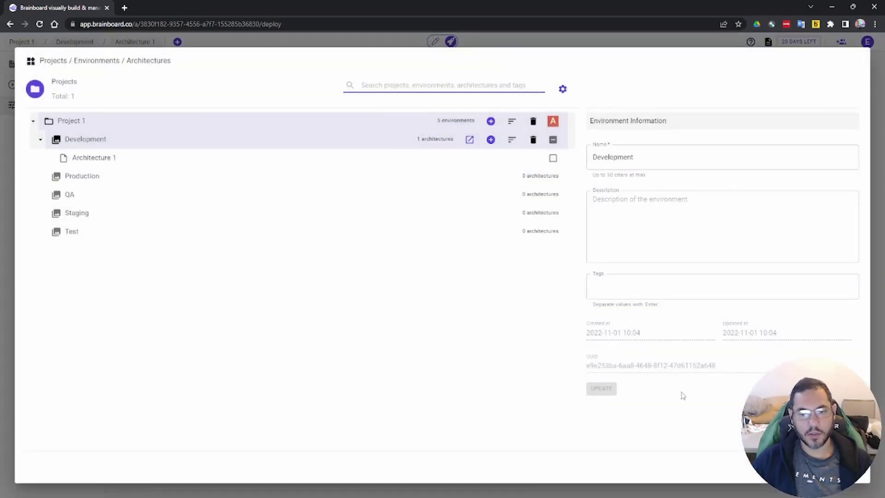
key(Escape)
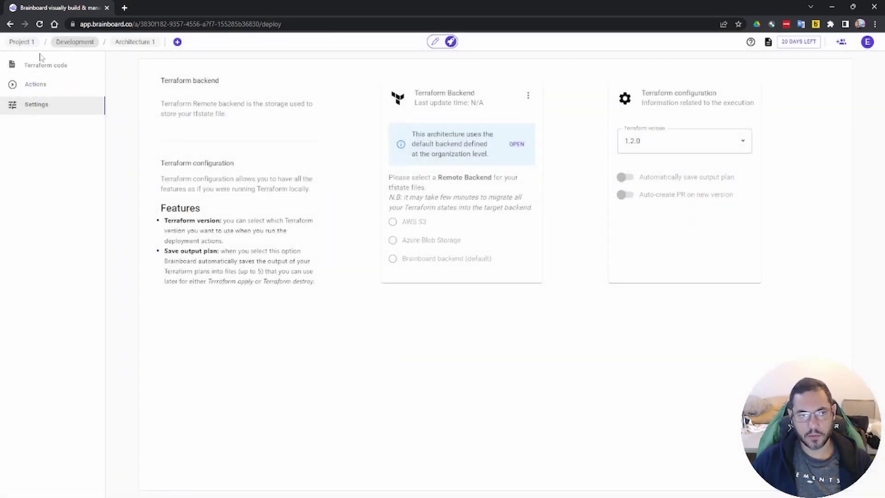
click(27, 43)
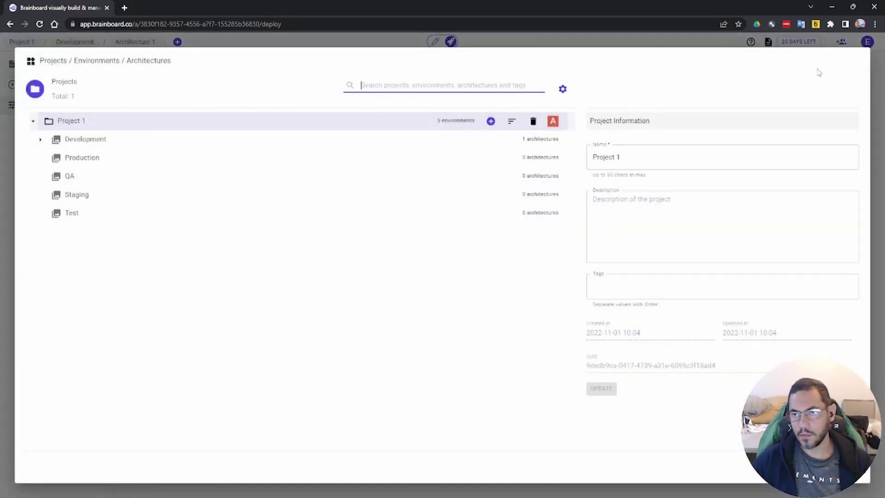
key(Escape)
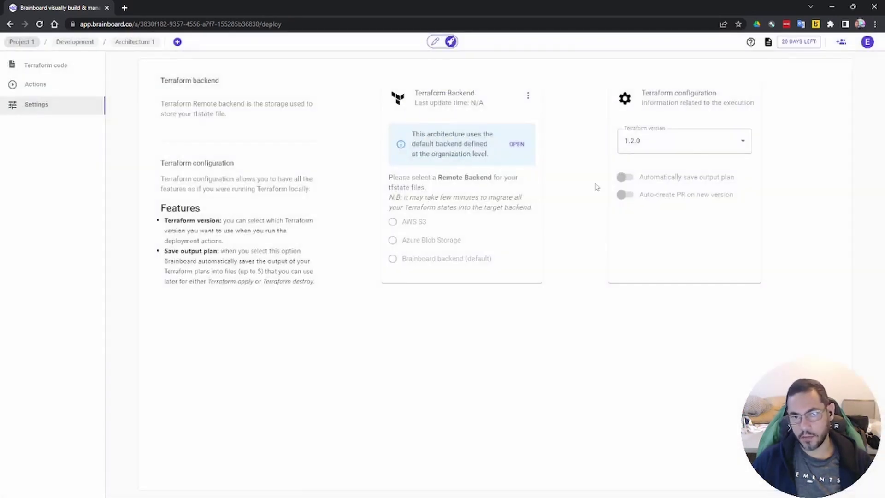
Return to the Terraform code and pick Architecture 1 under Project 1's Development environment in the project tree.
click(62, 69)
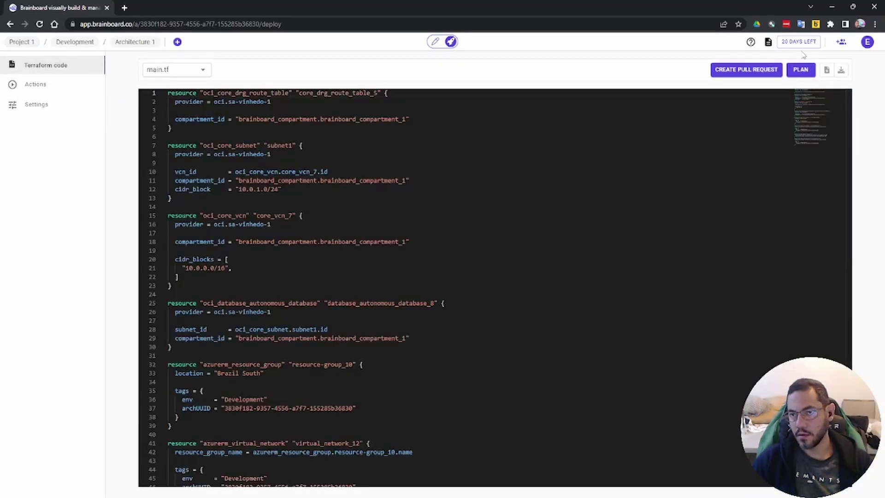
click(23, 47)
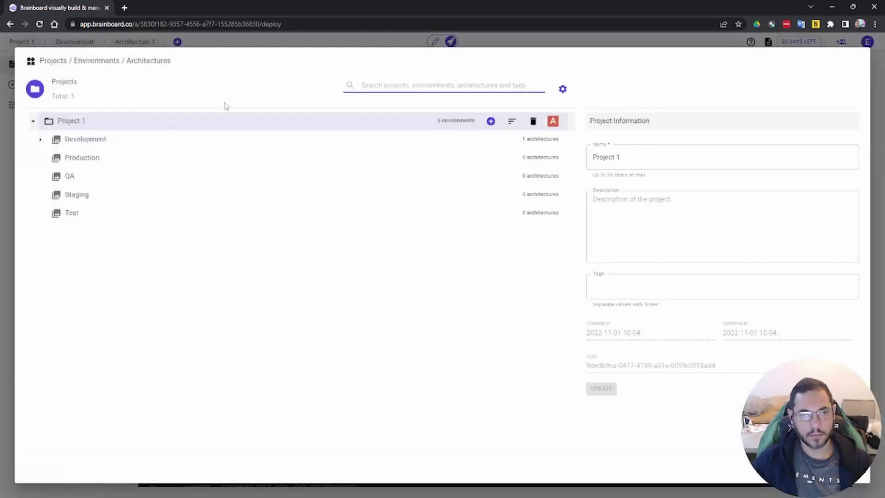
click(150, 145)
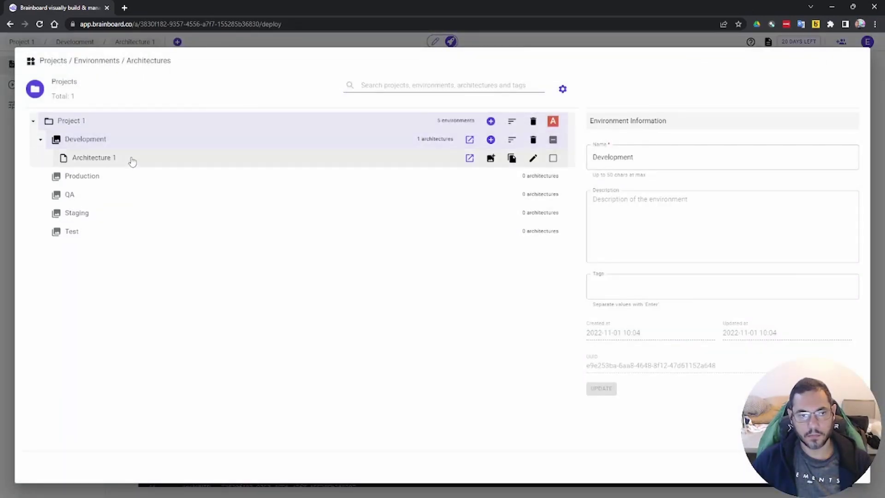
click(132, 157)
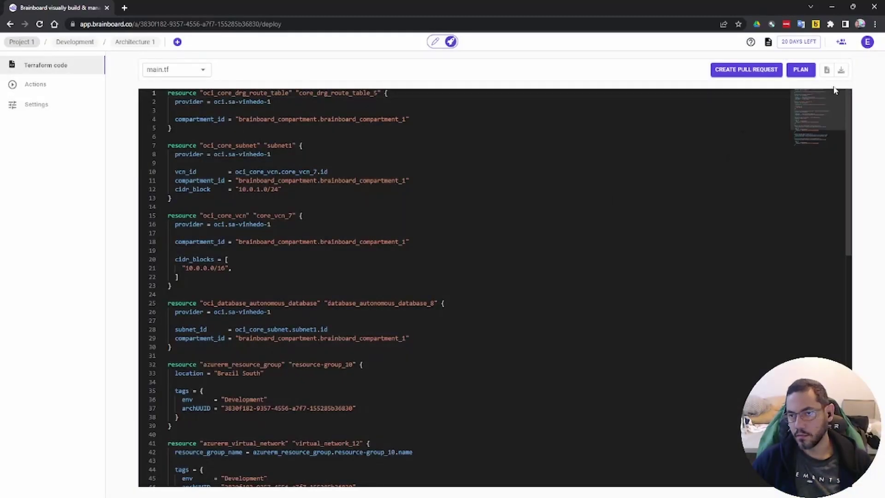
Try to create a pull request, open the Git settings and view the personal token sections for Azure Devops, Bitbucket and Gitlab.
click(763, 72)
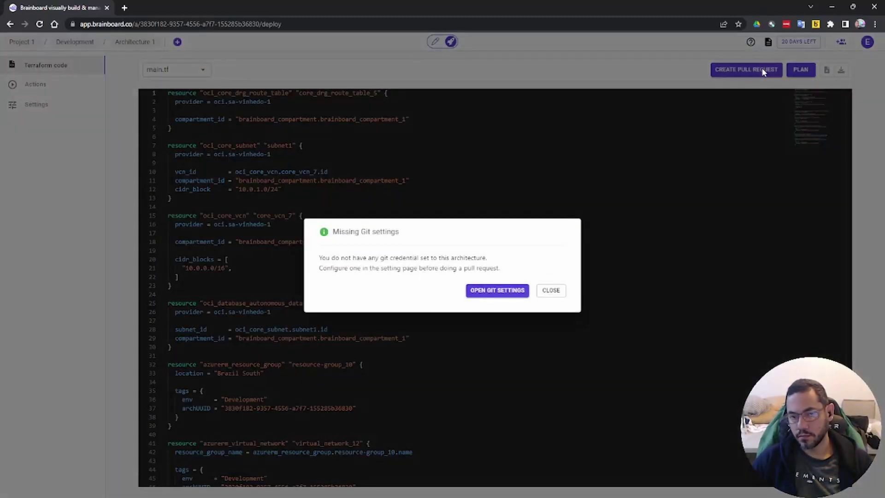
click(509, 292)
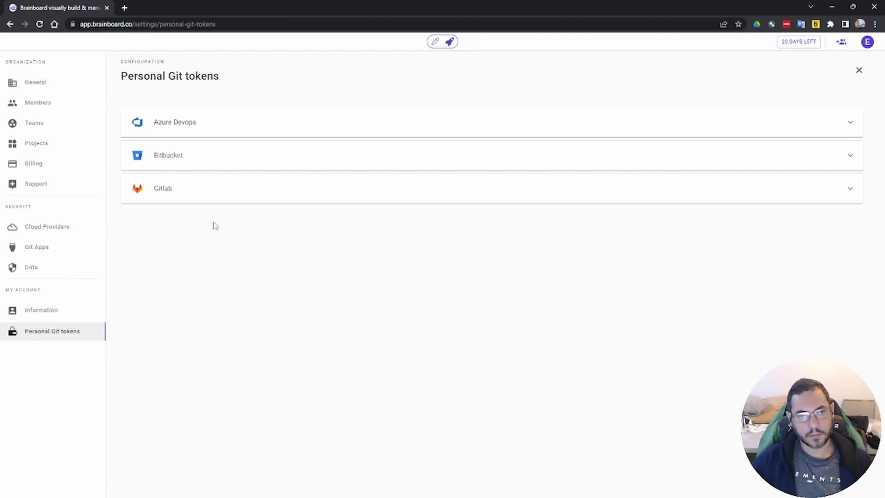
click(213, 129)
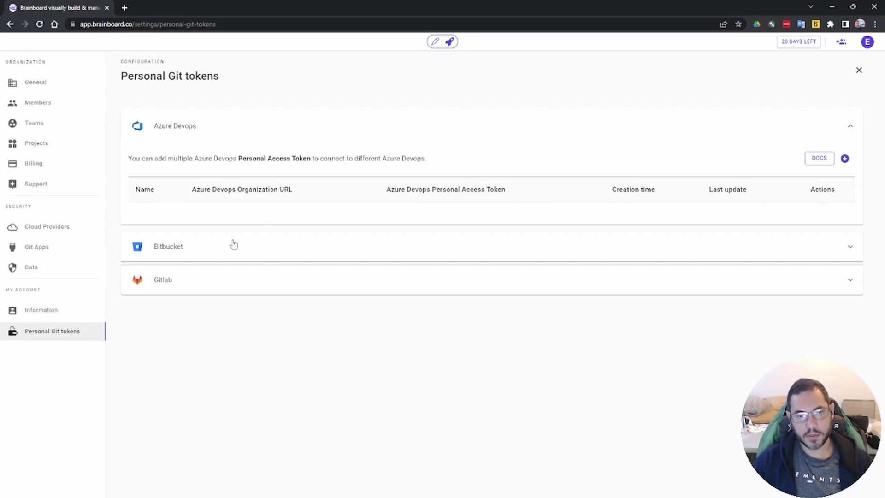
click(243, 253)
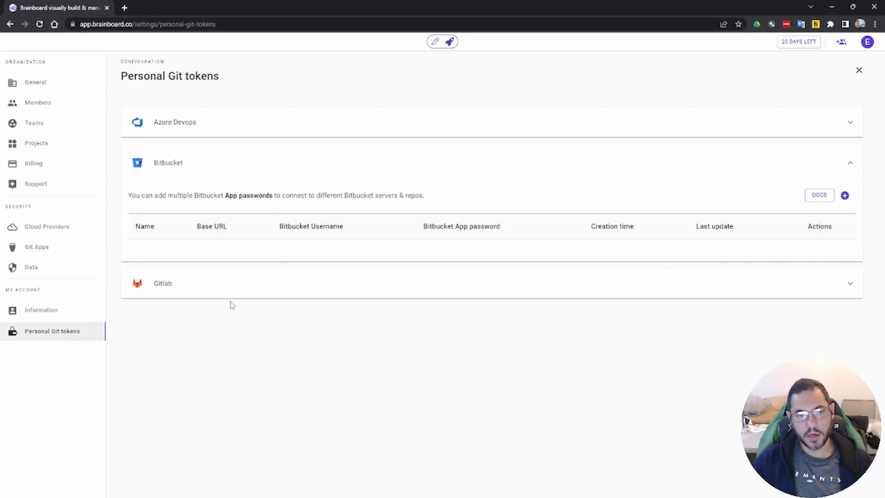
click(221, 288)
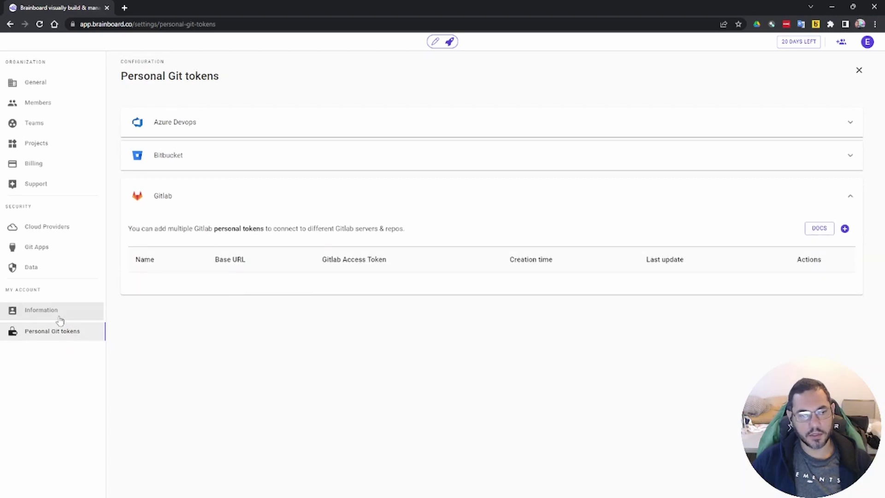
View the organization's Projects, Members, Teams and General settings pages and return to the architecture's Terraform code.
click(58, 146)
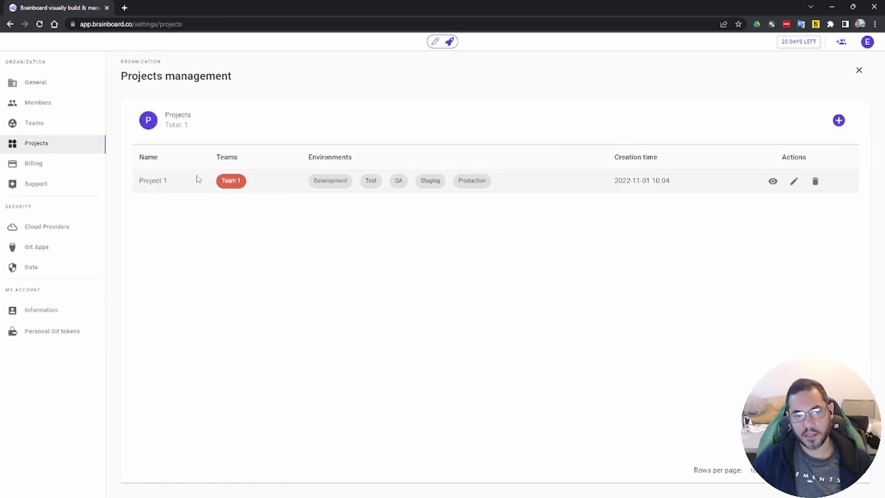
click(49, 104)
click(53, 125)
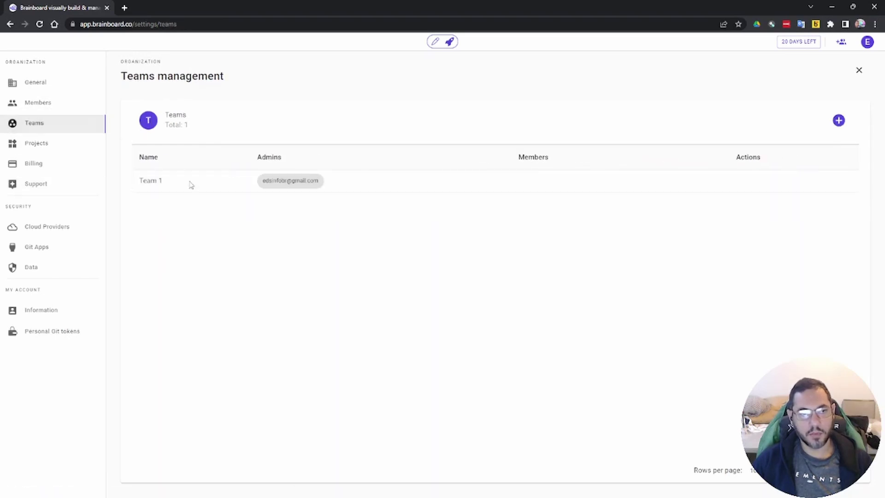
click(42, 88)
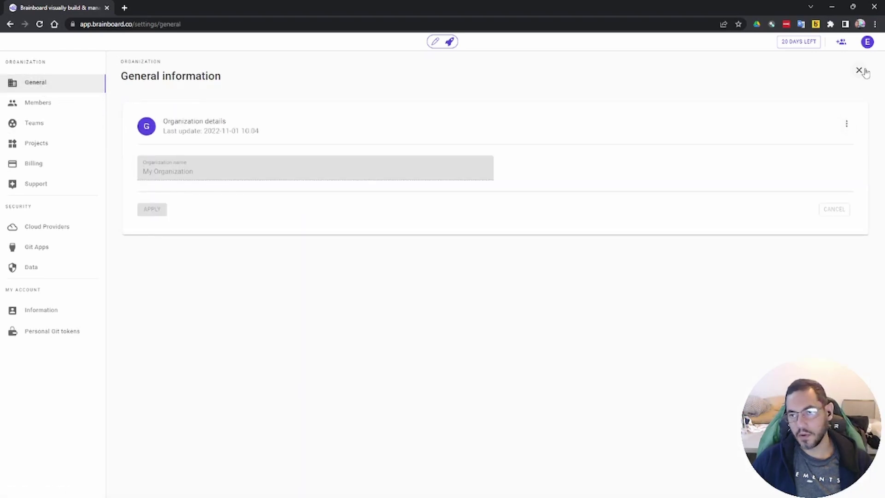
click(860, 70)
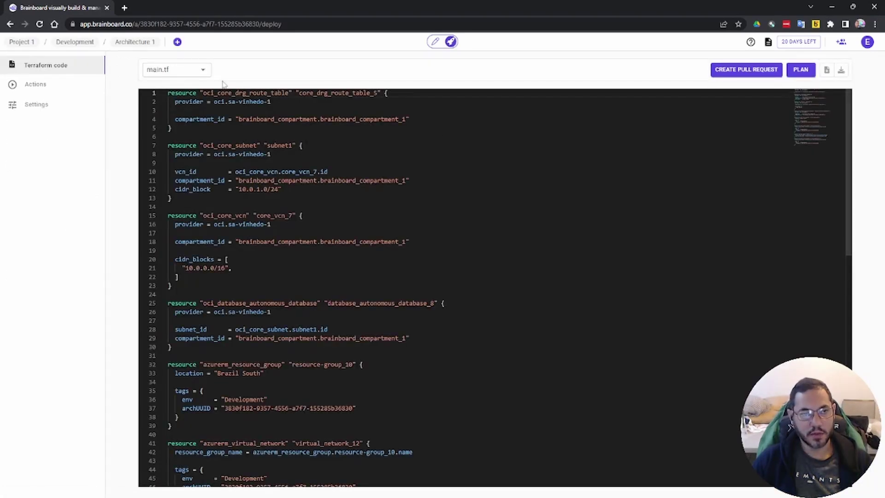
Check the Terraform file selector and view the Development environment's information in the project tree, closing both unchanged.
click(206, 70)
click(211, 73)
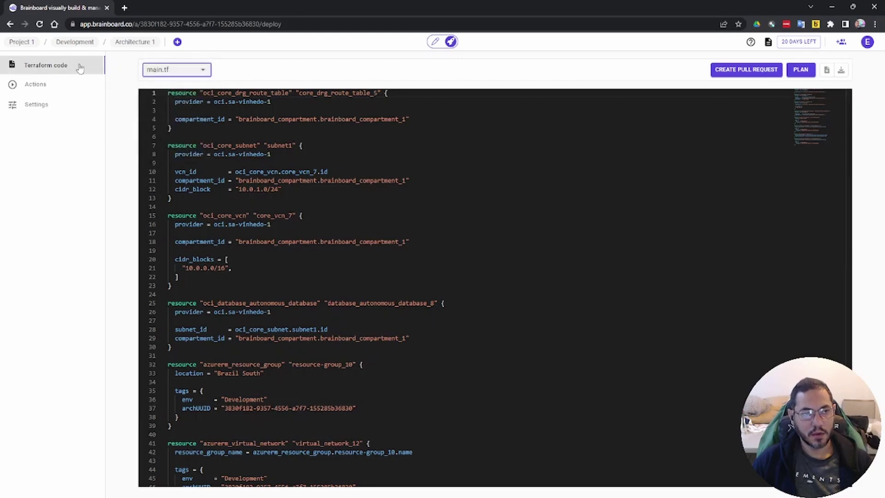
click(90, 43)
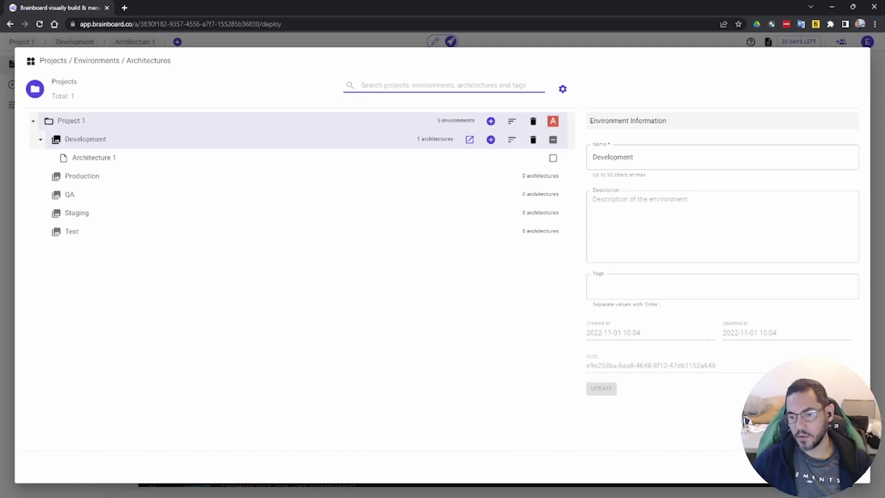
key(Escape)
View the organization's general information page and return to Architecture 1's design canvas.
click(867, 42)
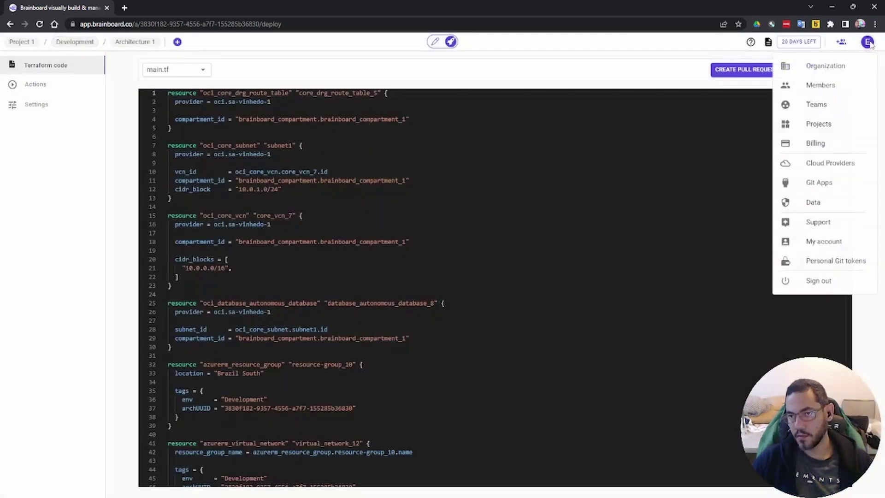
click(818, 65)
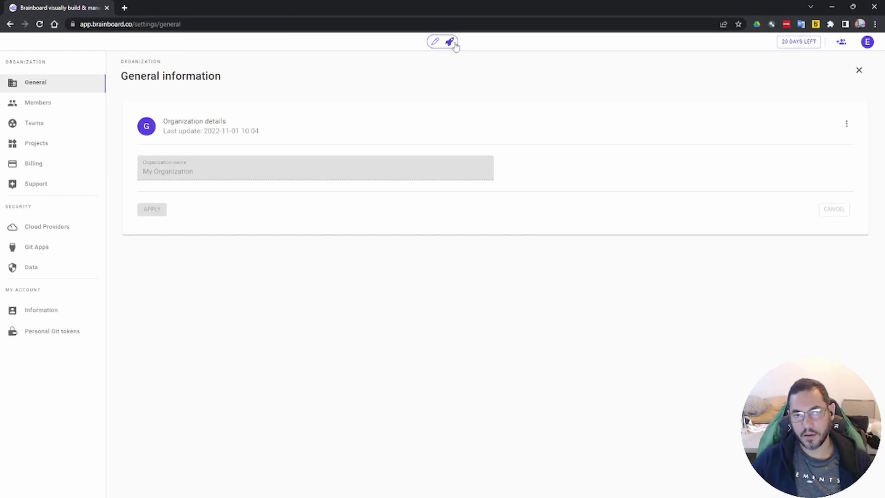
click(434, 44)
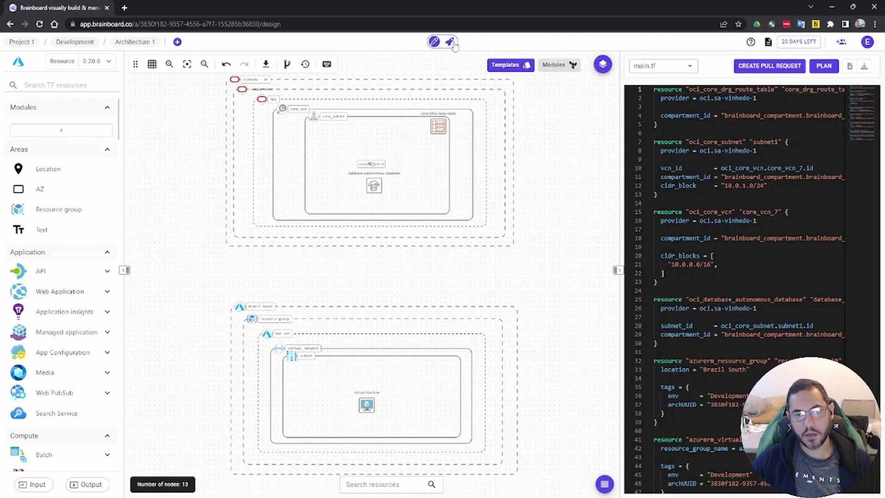
Try to run a plan from the deployment view, dismiss the deployment preflight and return to the design canvas.
click(451, 42)
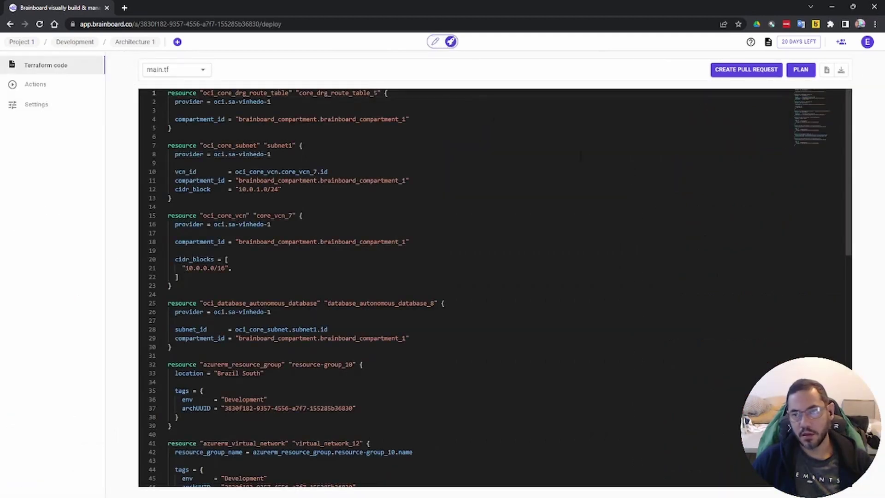
click(805, 72)
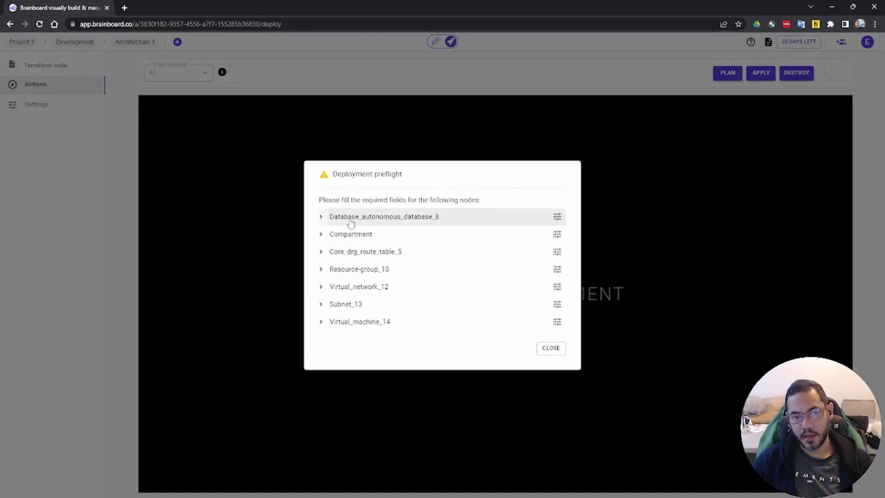
click(551, 349)
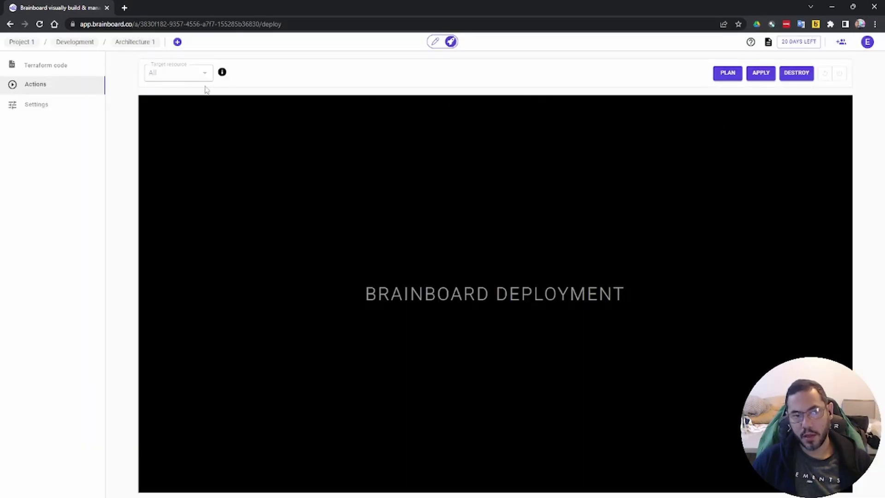
click(434, 43)
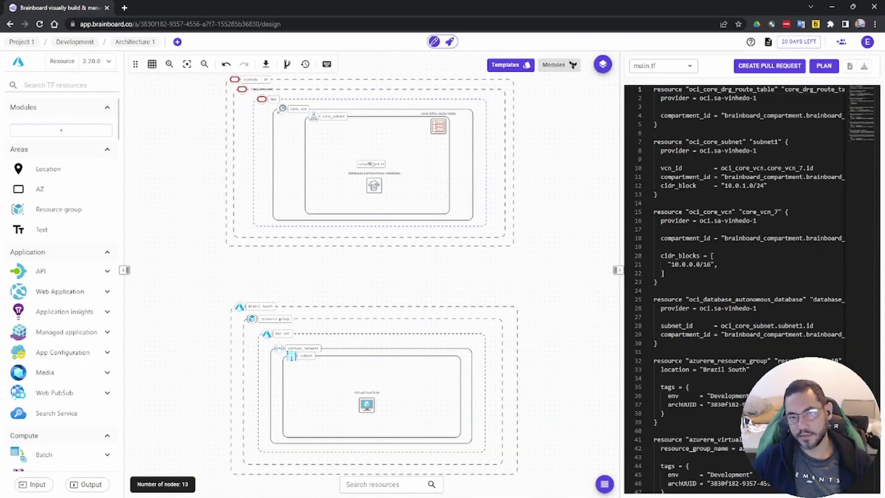
Select the core_subnet on the canvas, look over the available resources and view the Variables & locals window, closing it unchanged.
click(756, 224)
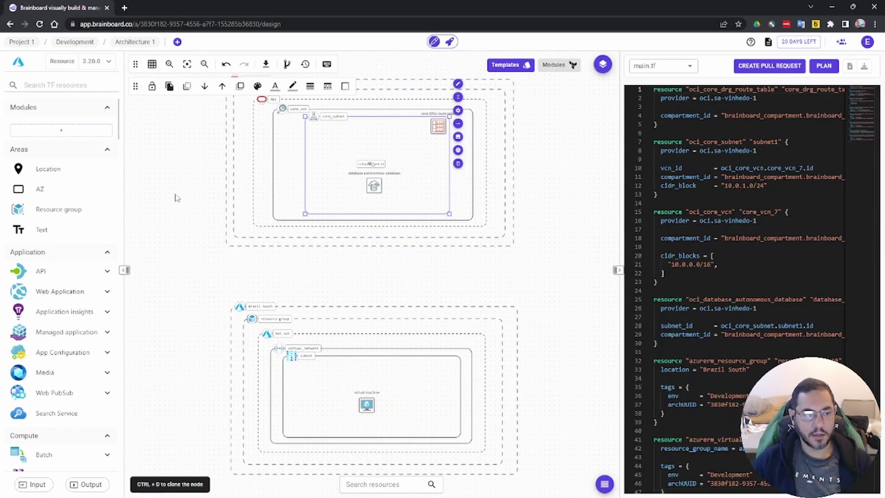
scroll(71, 286, down, 5)
scroll(83, 284, up, 5)
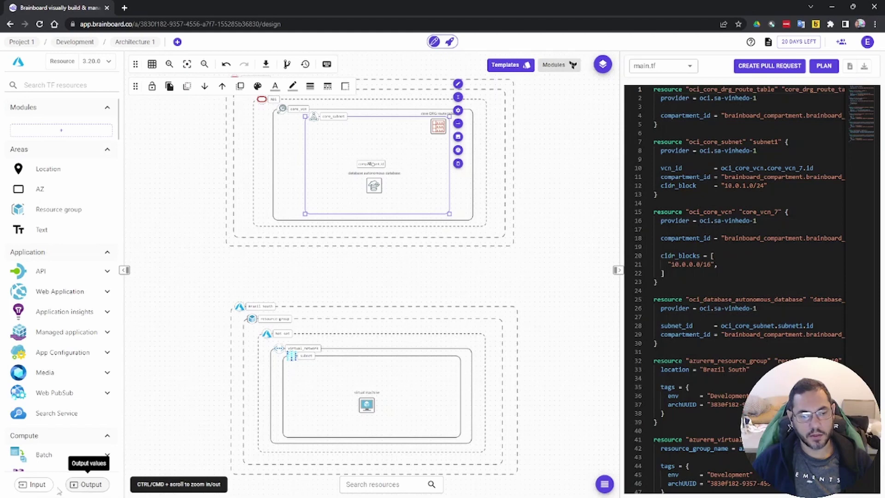
click(37, 484)
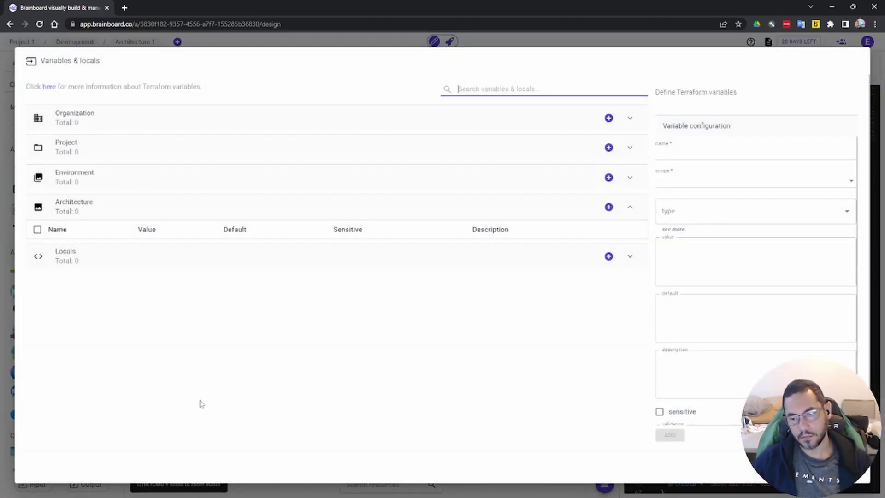
key(Escape)
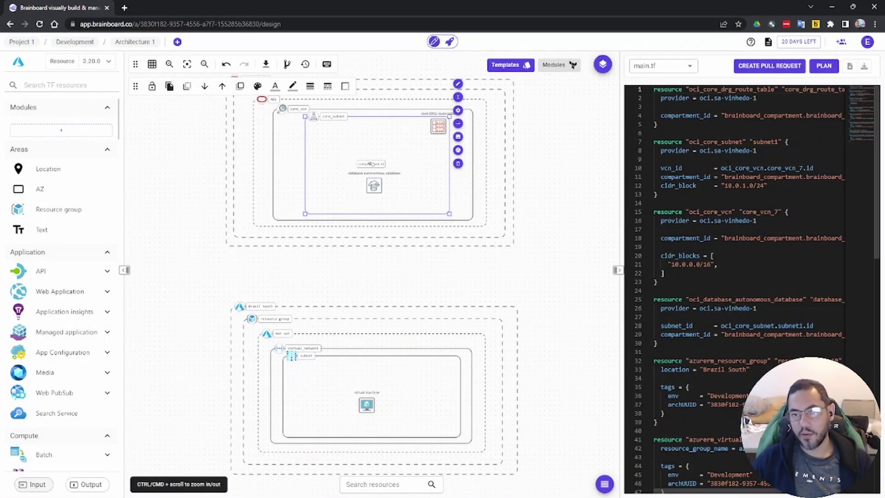
Examine the Free, Starter and Enterprise plans on the billing page, highlighting the Free plan's features, and return to the design.
click(867, 41)
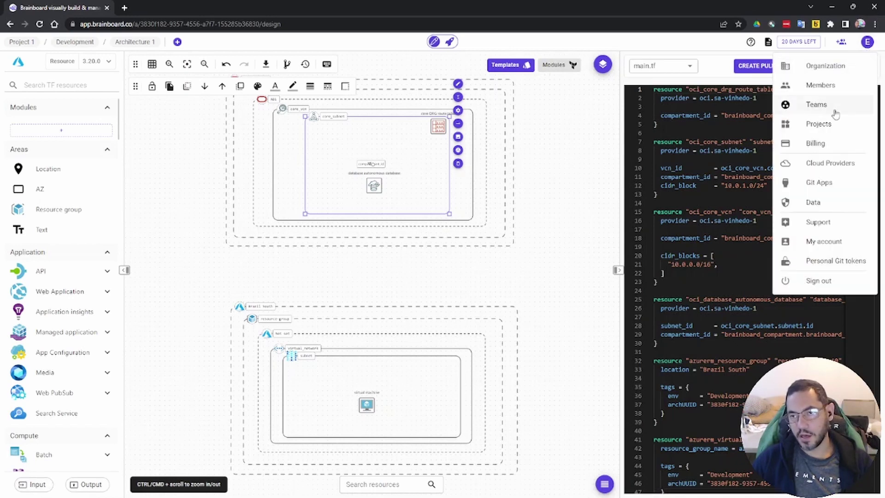
click(815, 143)
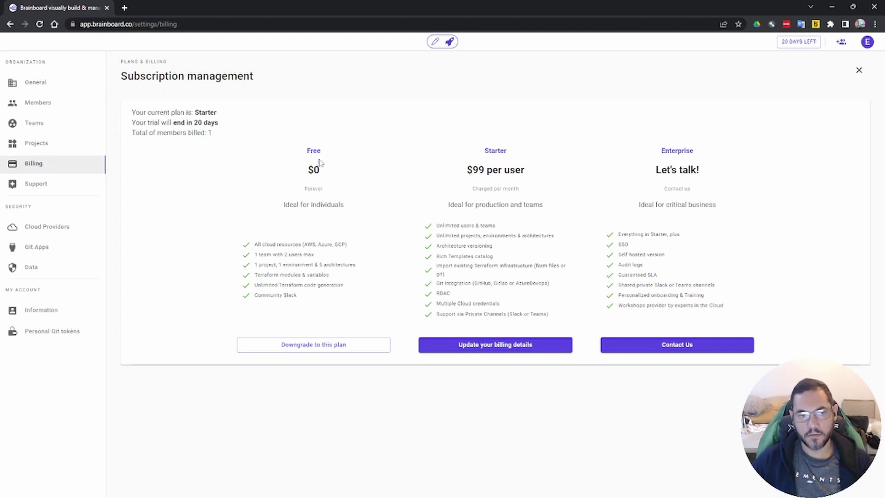
drag(221, 124, 173, 124)
click(194, 179)
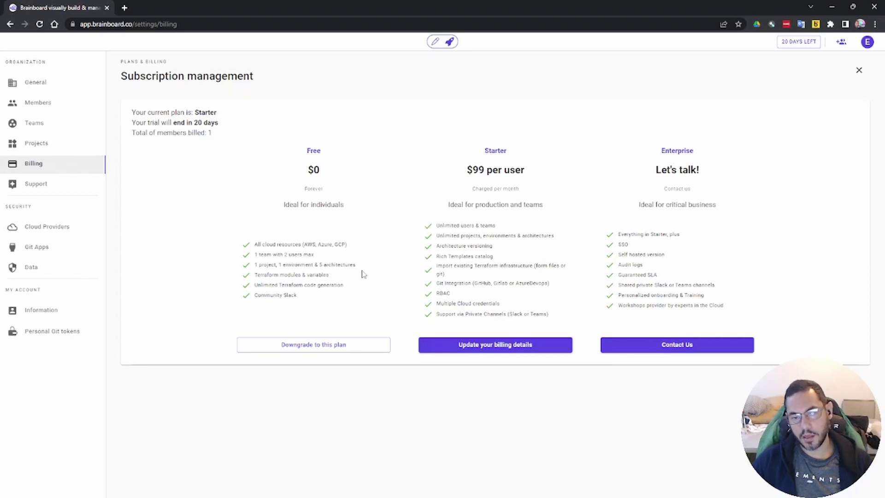
drag(356, 267, 315, 266)
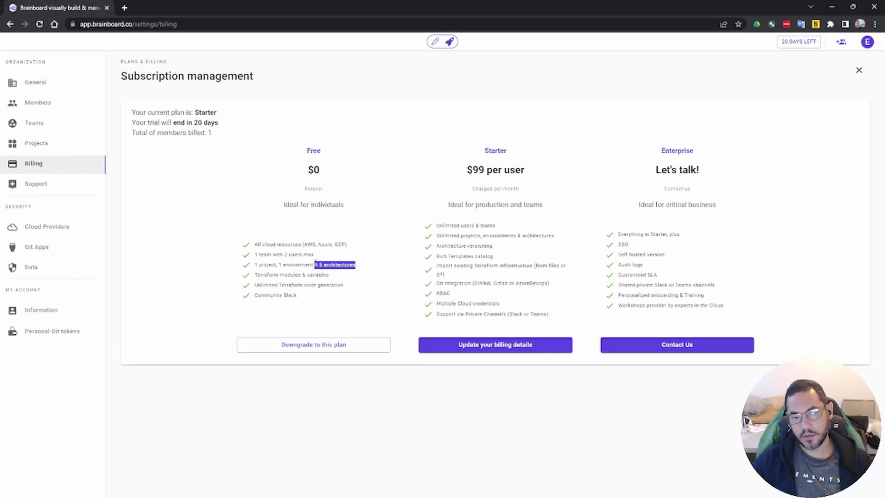
click(363, 287)
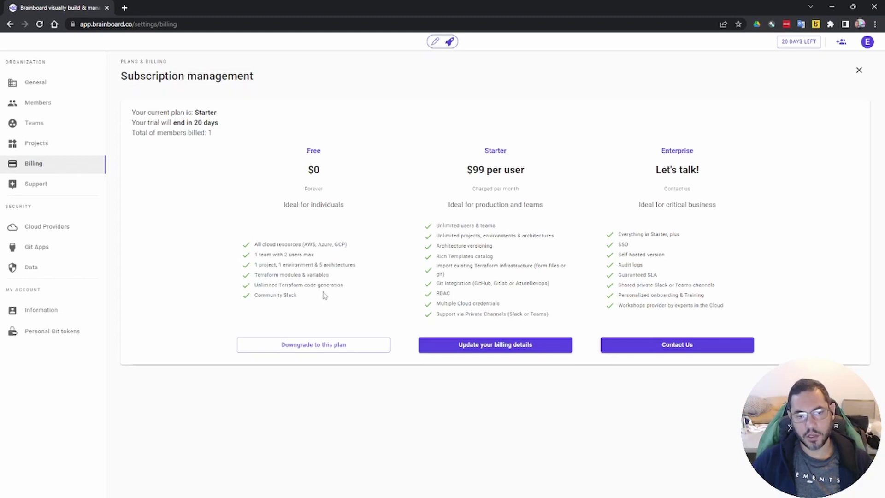
drag(301, 305, 238, 249)
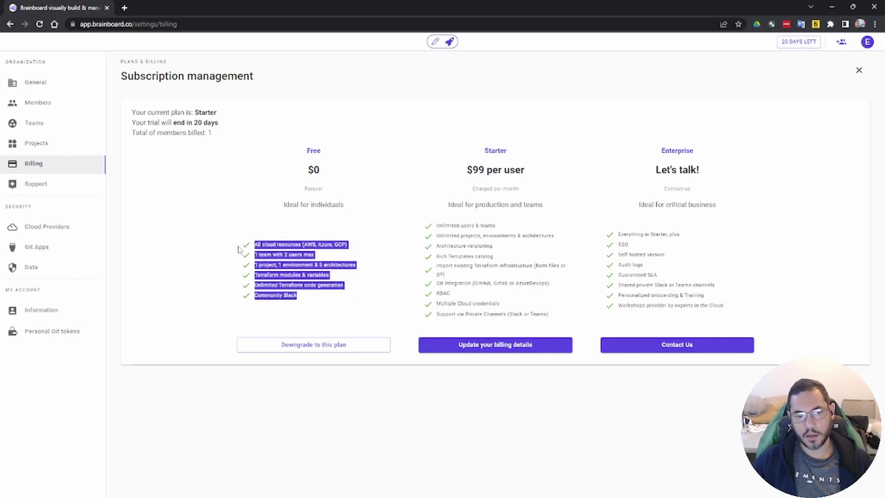
click(307, 311)
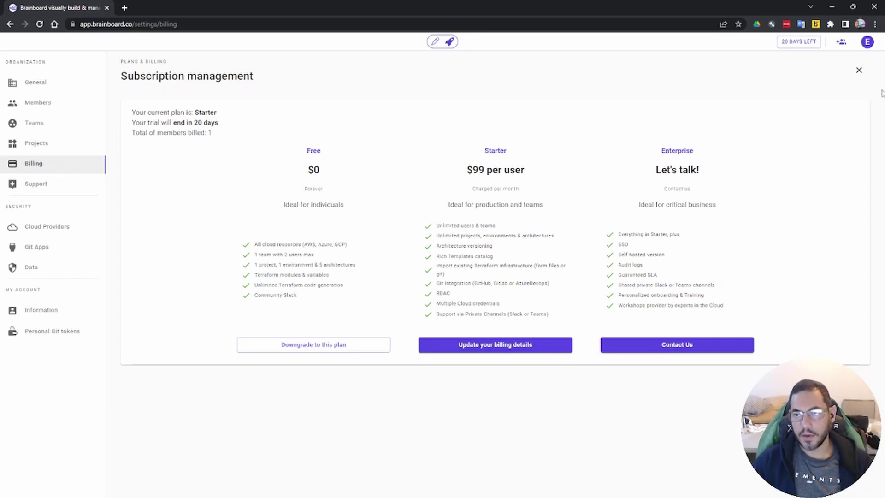
click(860, 71)
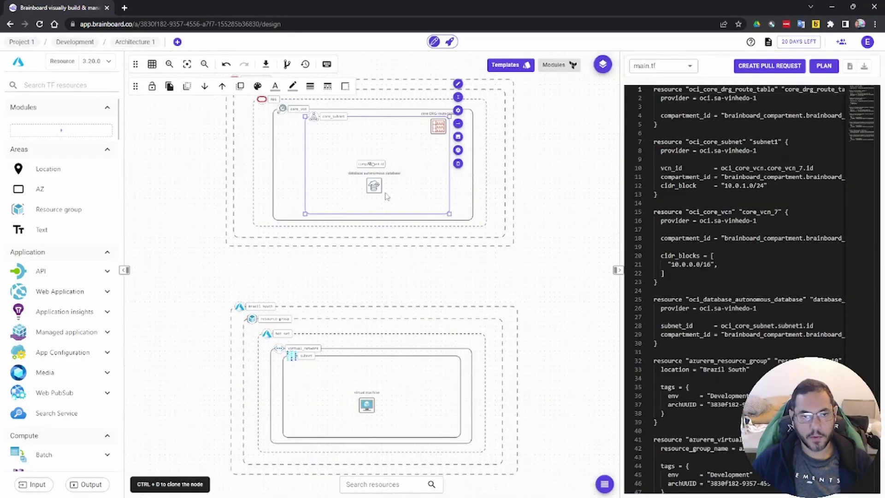
Browse the cloud infrastructure templates catalog filtered by OCI and AWS, and close it without using a template.
click(178, 42)
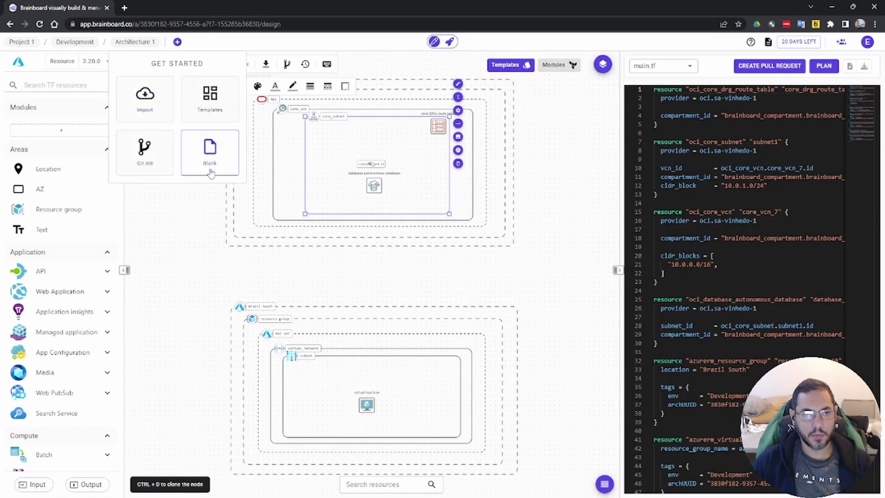
click(219, 113)
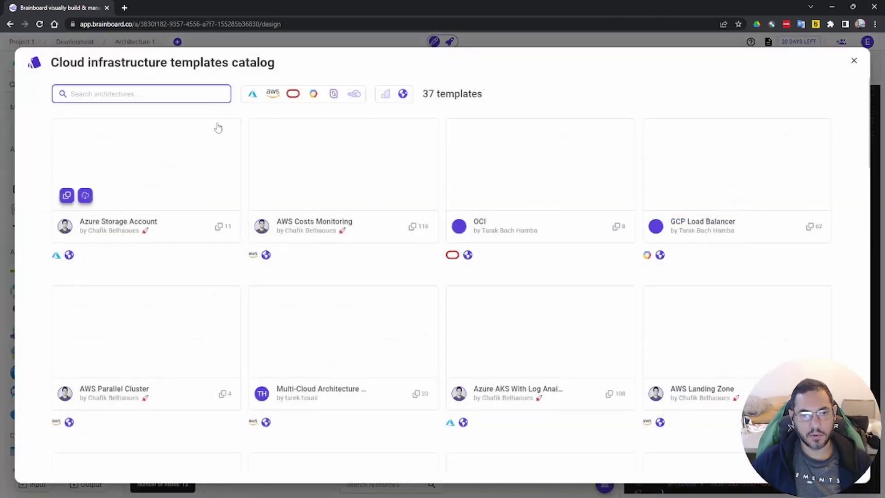
click(293, 94)
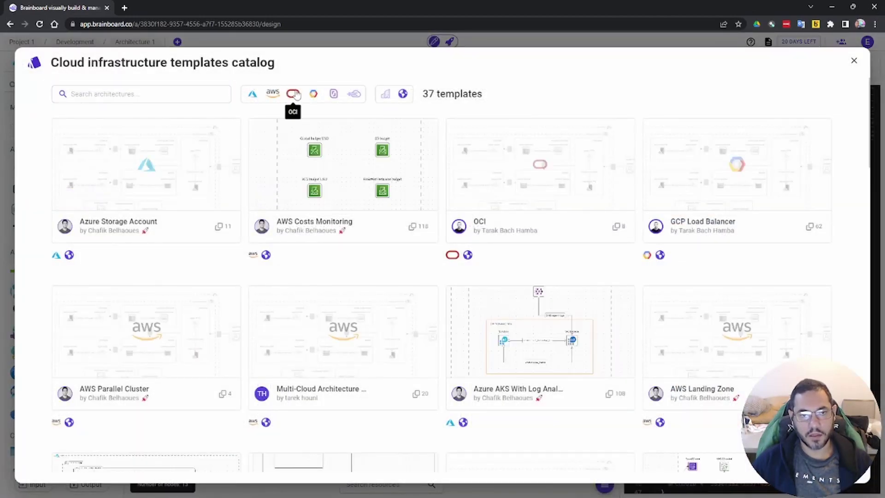
click(295, 94)
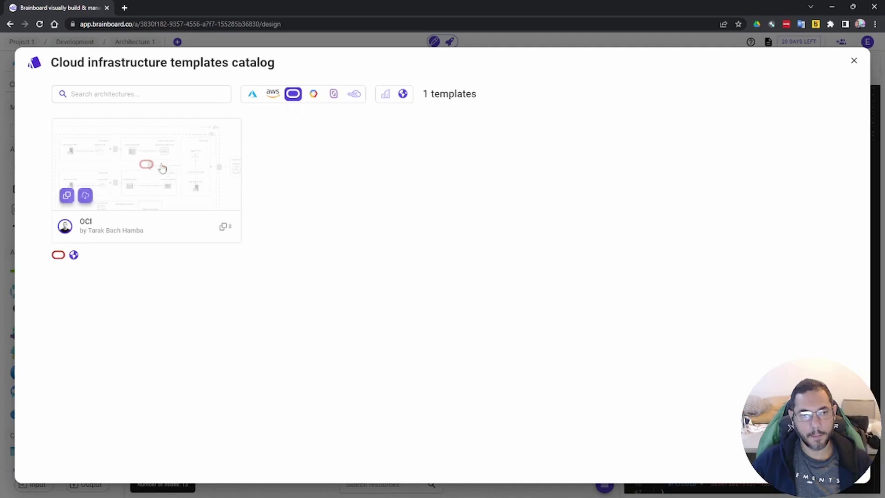
click(274, 95)
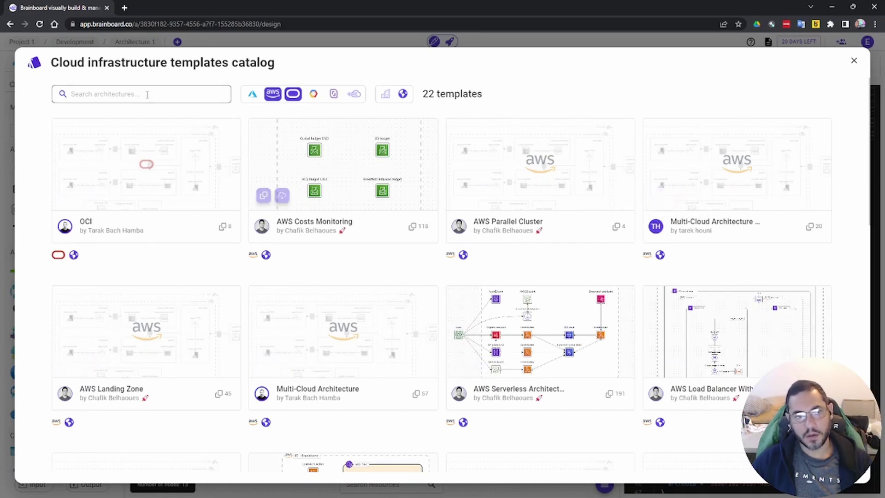
click(854, 62)
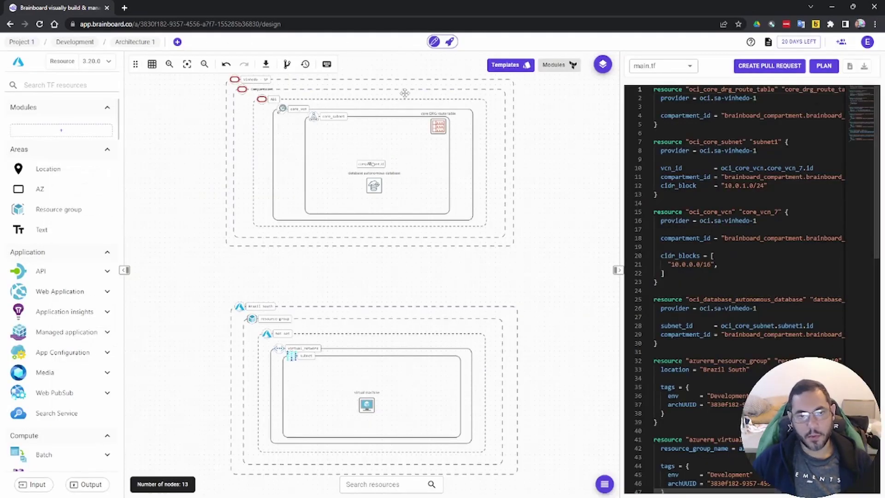
Create a blank architecture named Test and switch its resource provider to OCI.
click(177, 42)
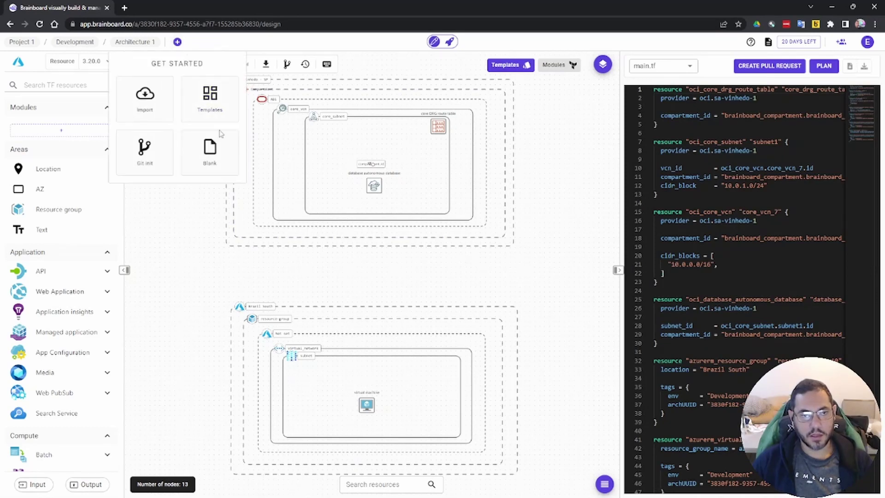
click(211, 152)
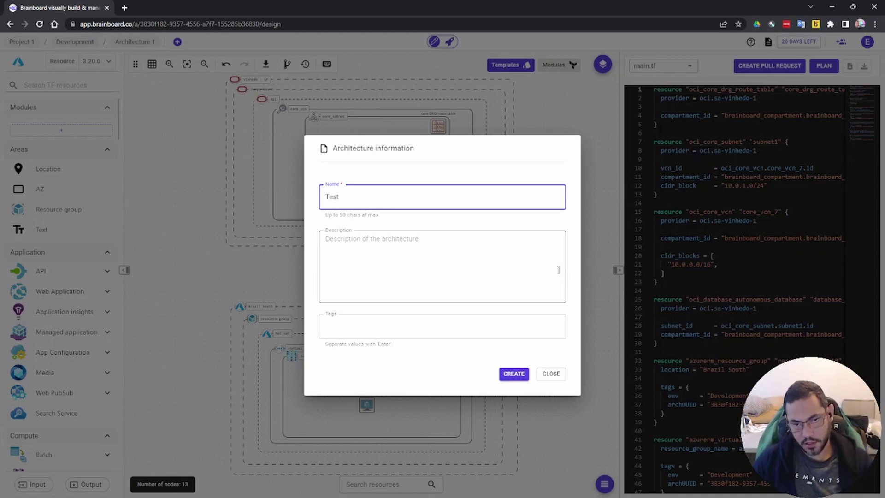
click(514, 373)
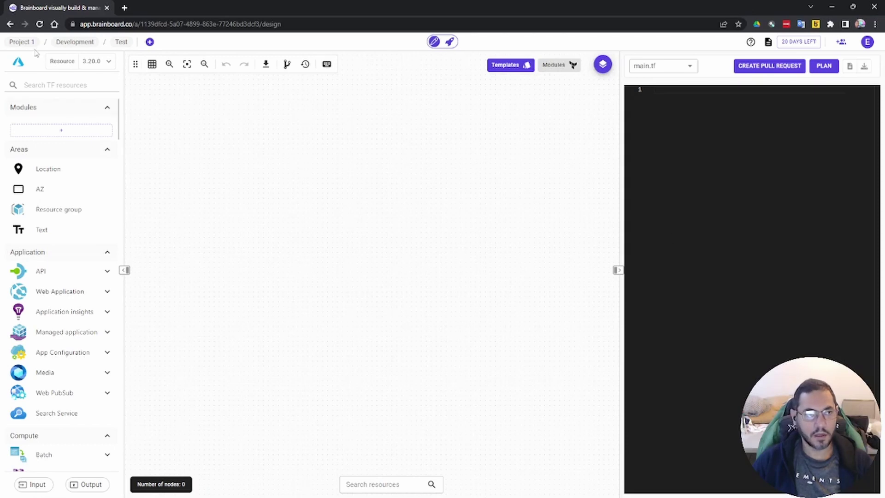
click(21, 67)
click(53, 137)
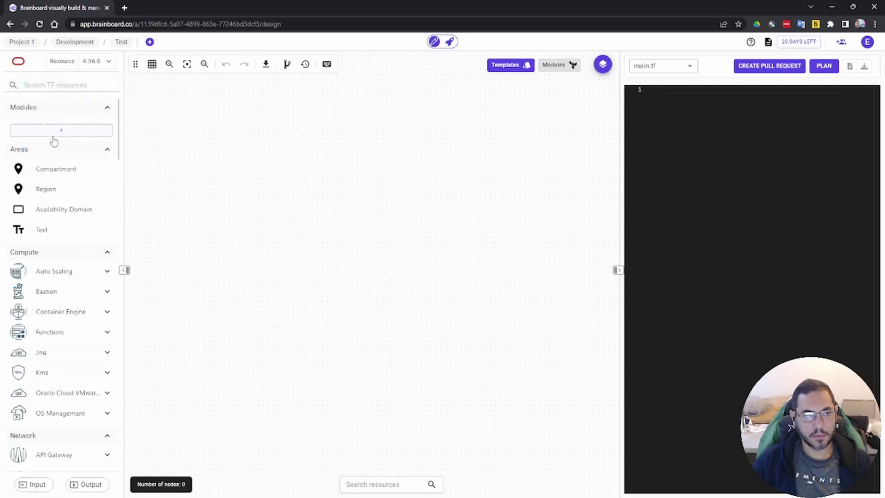
Search the OCI resources for "vn" and clear the search.
click(59, 85)
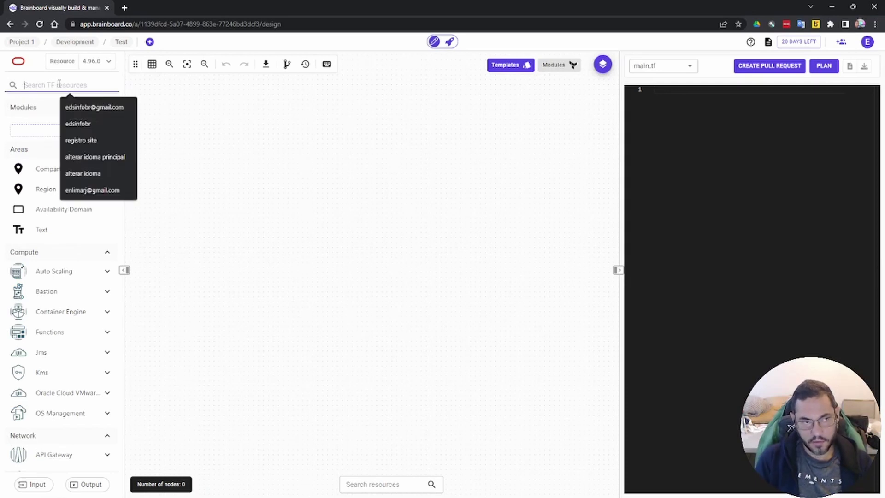
text(vn)
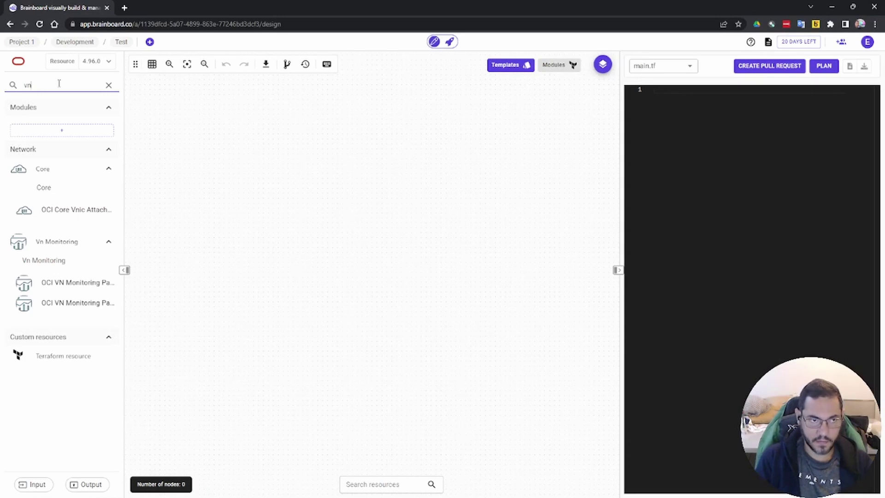
key(BackSpace)
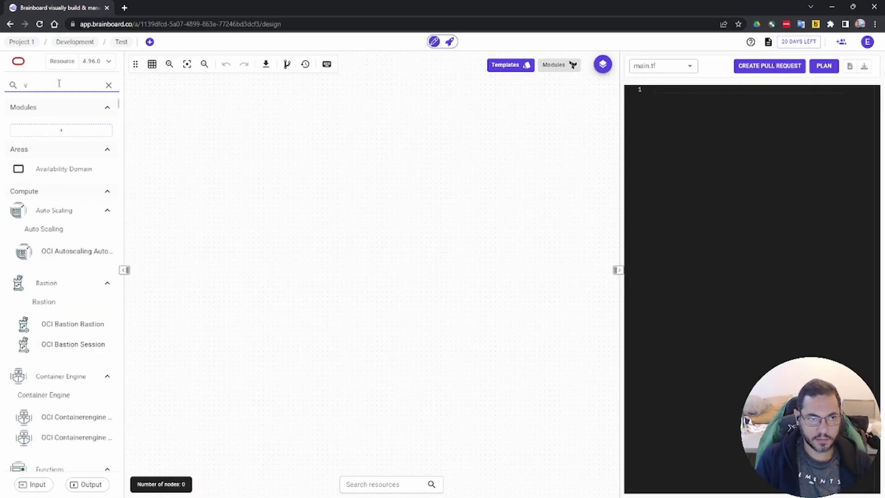
key(BackSpace)
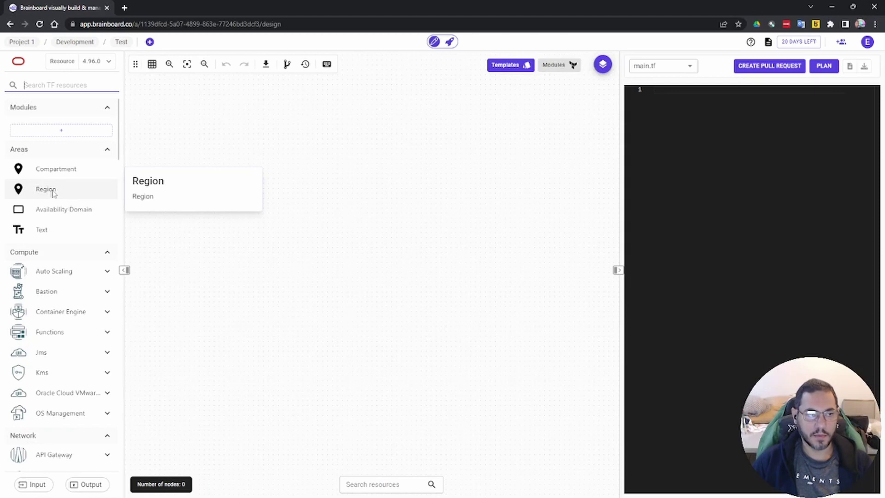
Add a Region area to the blank canvas, hide the code view and set the region to Brazil East (Sao Paulo).
drag(53, 196, 174, 151)
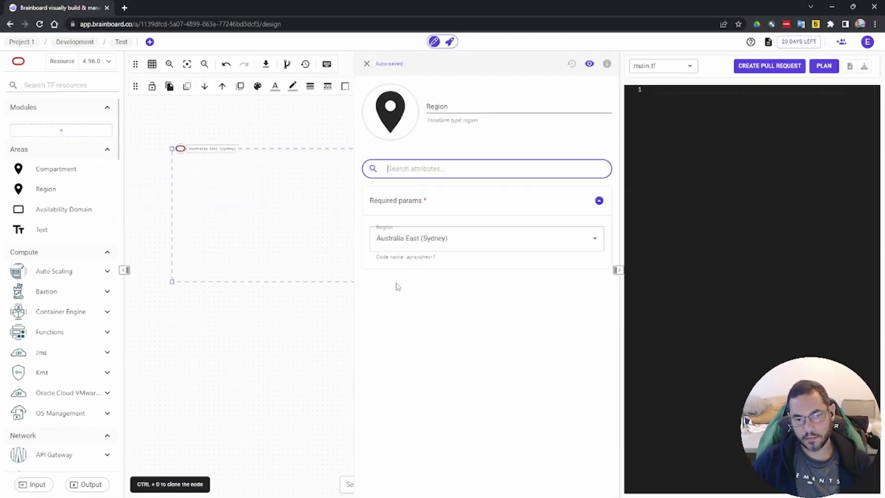
click(618, 270)
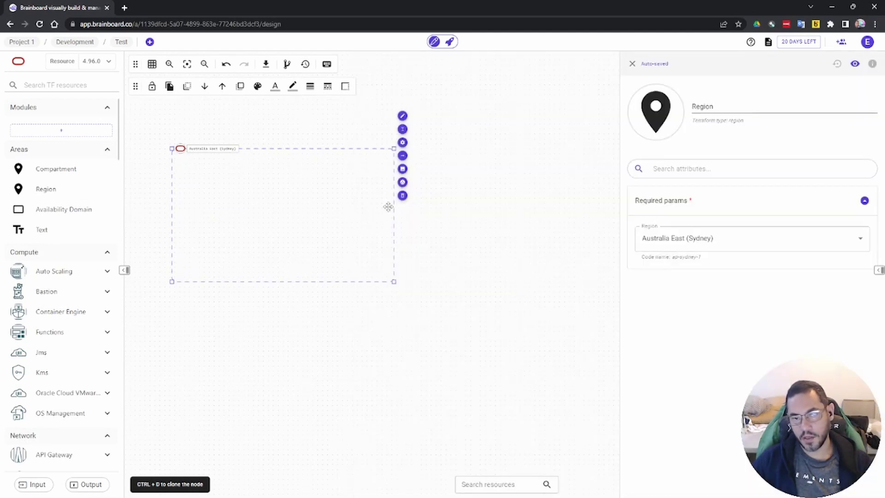
click(749, 240)
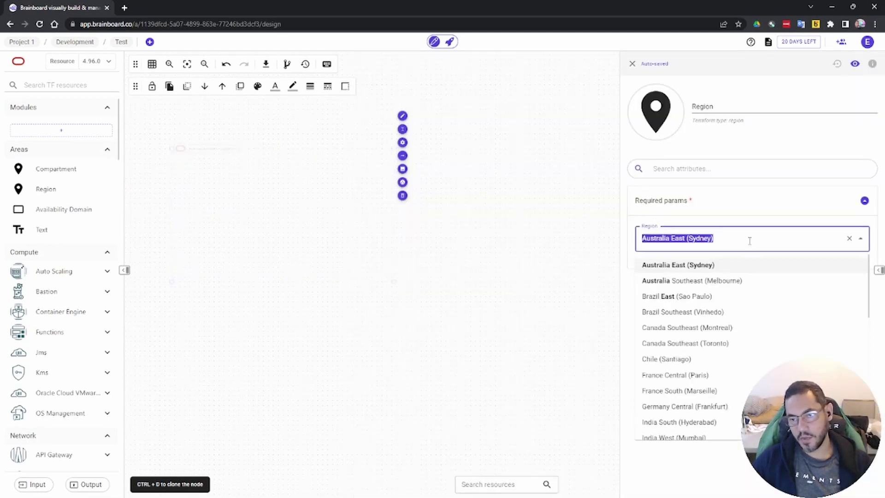
click(689, 297)
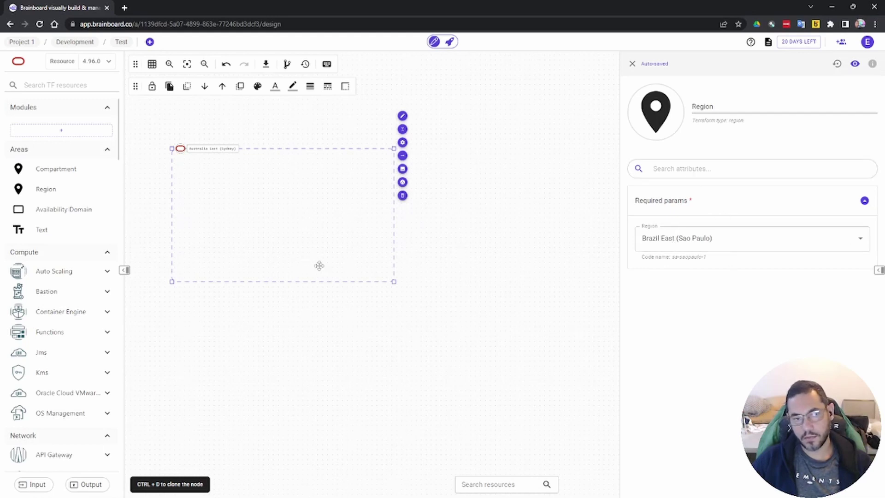
click(610, 253)
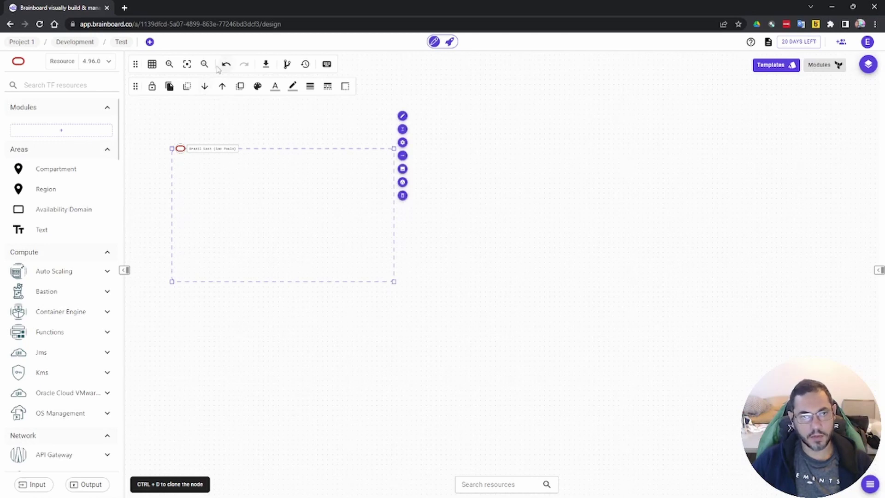
Switch the canvas grid to squares and back to dots.
click(168, 65)
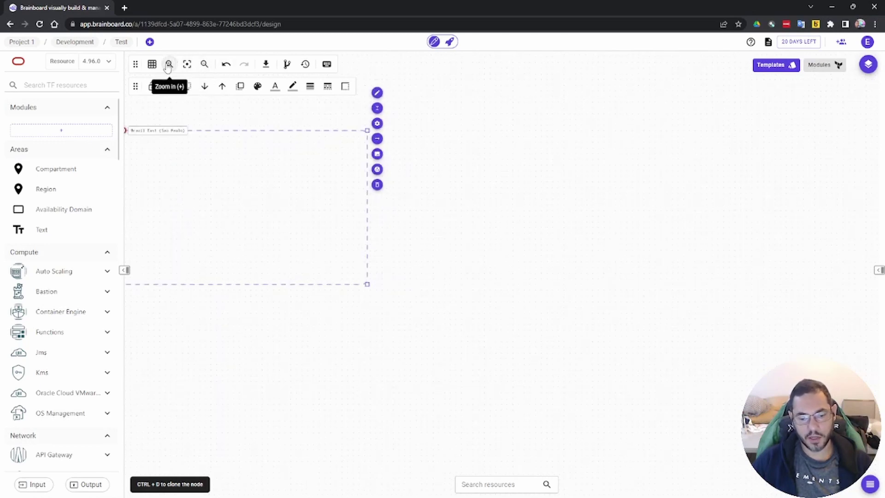
click(168, 66)
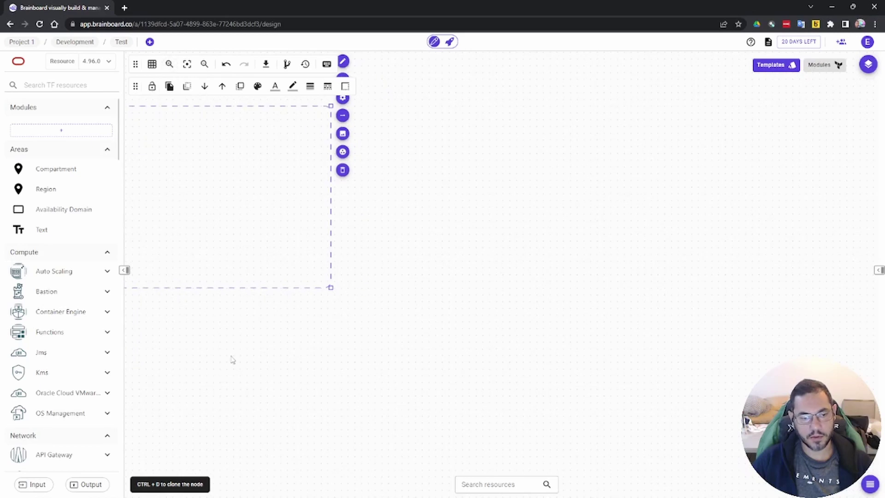
click(568, 387)
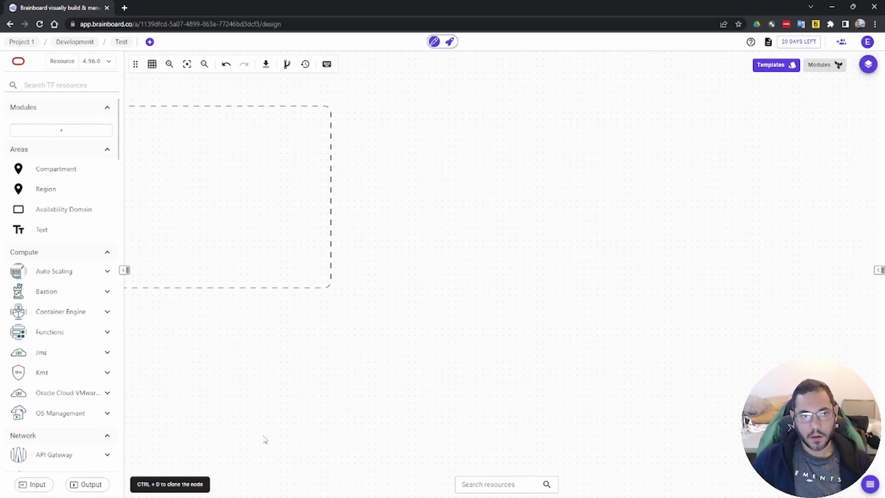
click(152, 65)
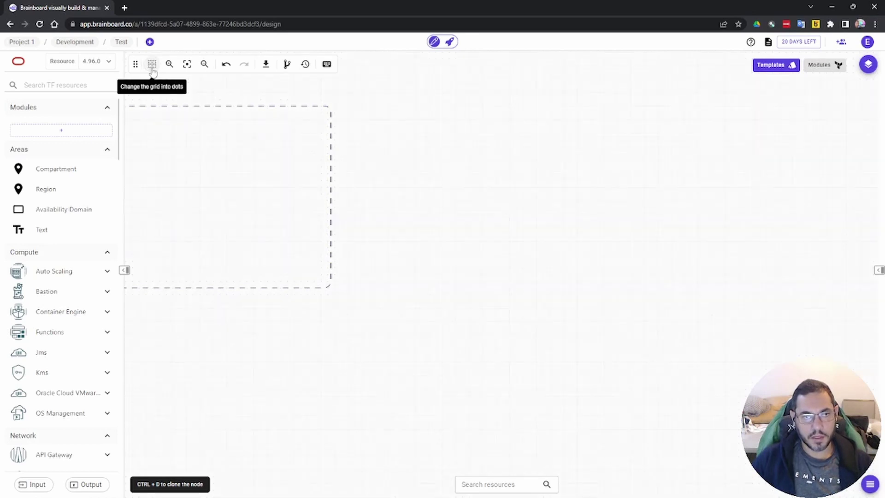
click(152, 69)
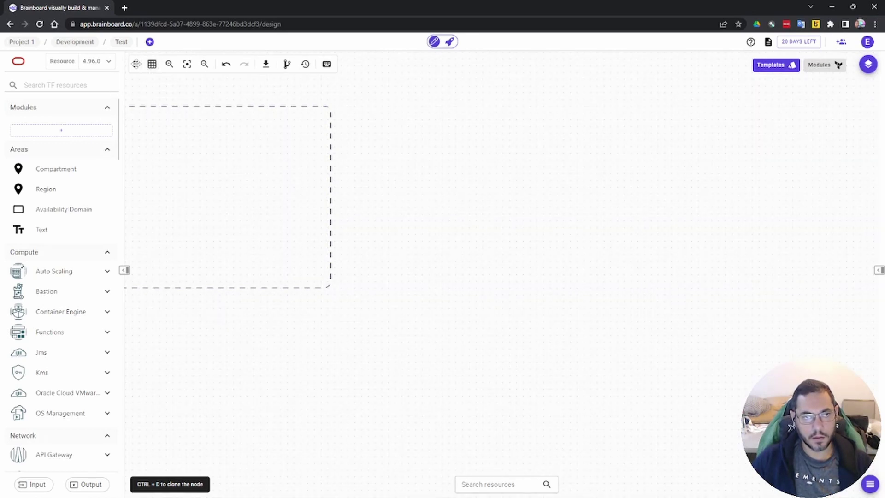
Reposition the floating canvas toolbar so it sits centred above the drawing area.
mouse_move(137, 66)
mouse_down()
mouse_move(204, 71)
mouse_move(147, 72)
mouse_up()
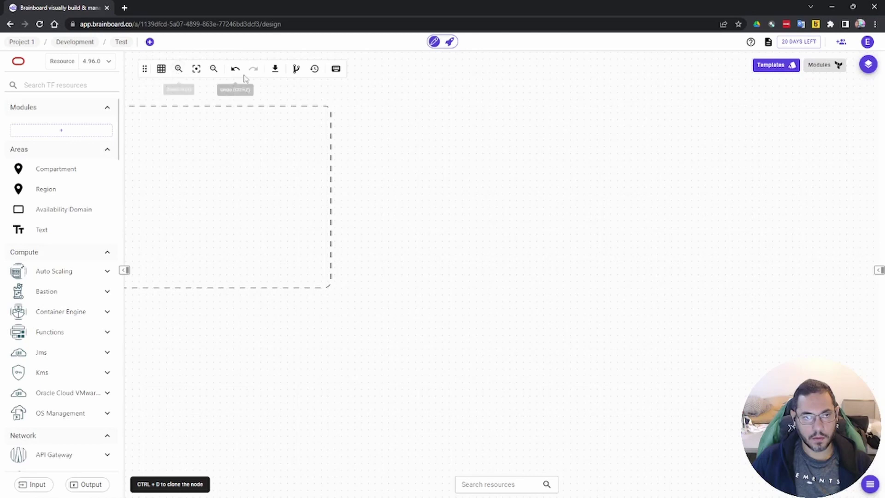
click(177, 70)
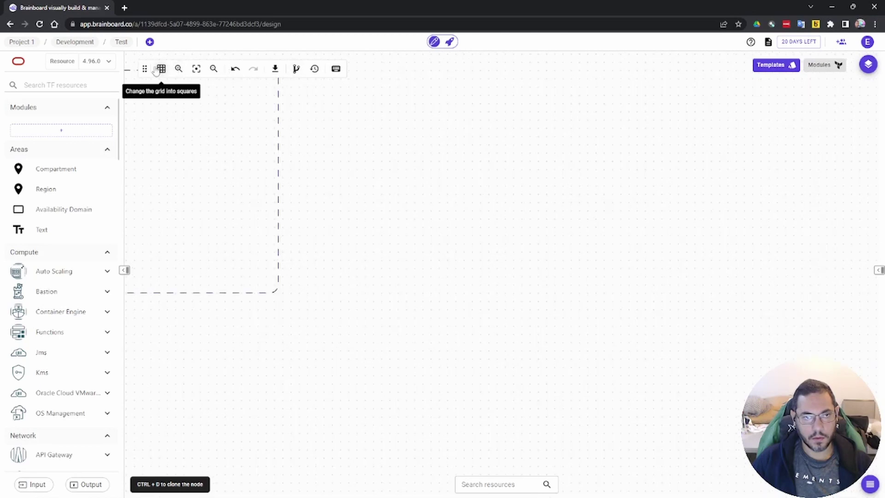
drag(145, 68, 393, 73)
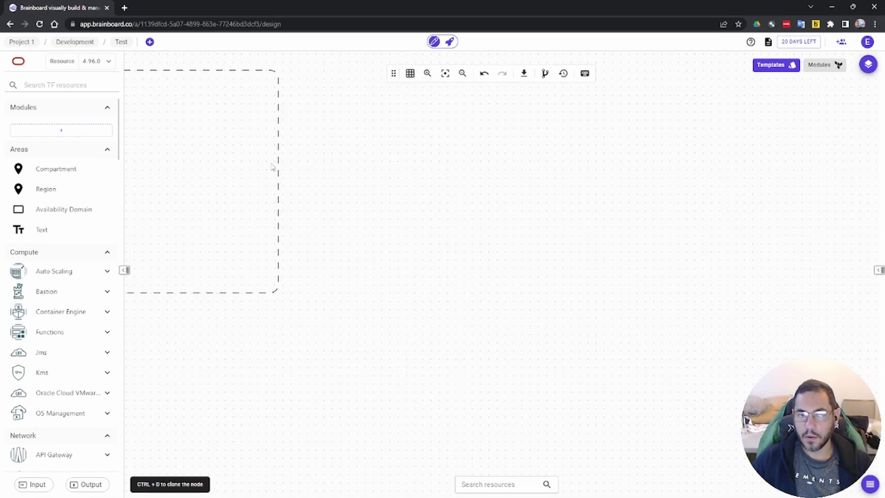
Move the Brazil East (Sao Paulo) region to the middle of the canvas.
click(132, 278)
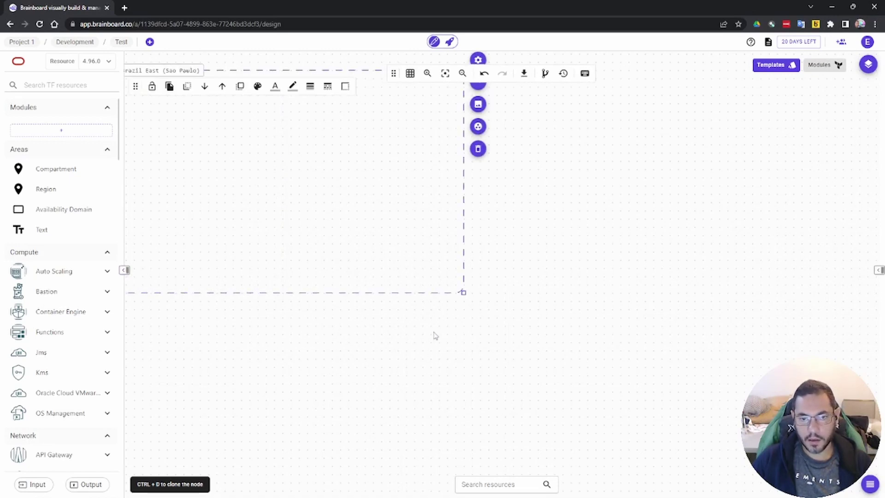
drag(415, 261, 599, 355)
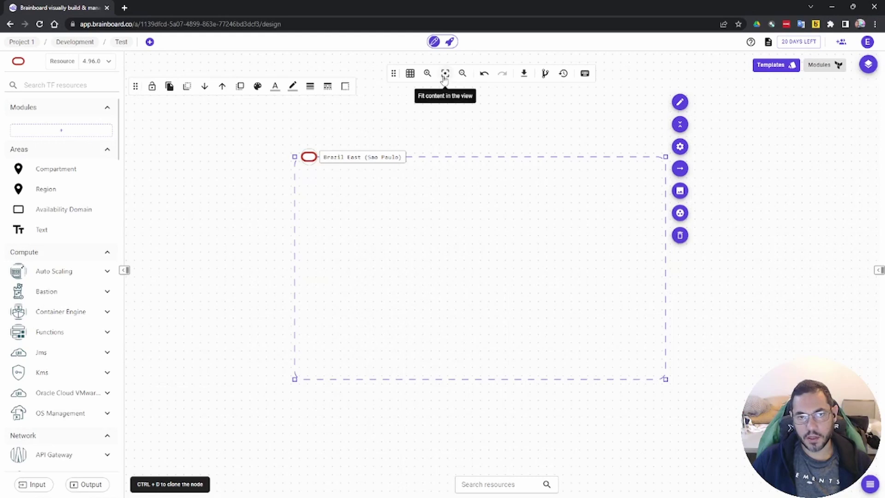
click(428, 73)
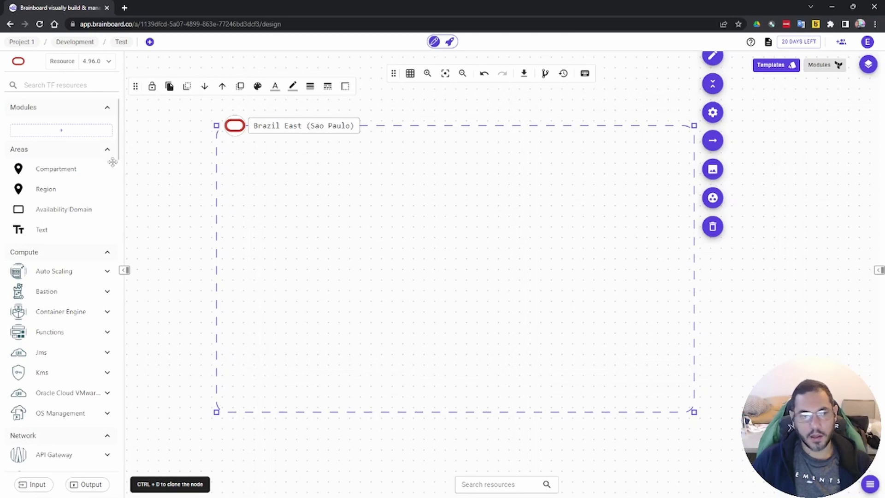
Add a Compartment area inside the Brazil East (Sao Paulo) region, shrink it from its upper-left corner and close its settings.
drag(59, 174, 242, 150)
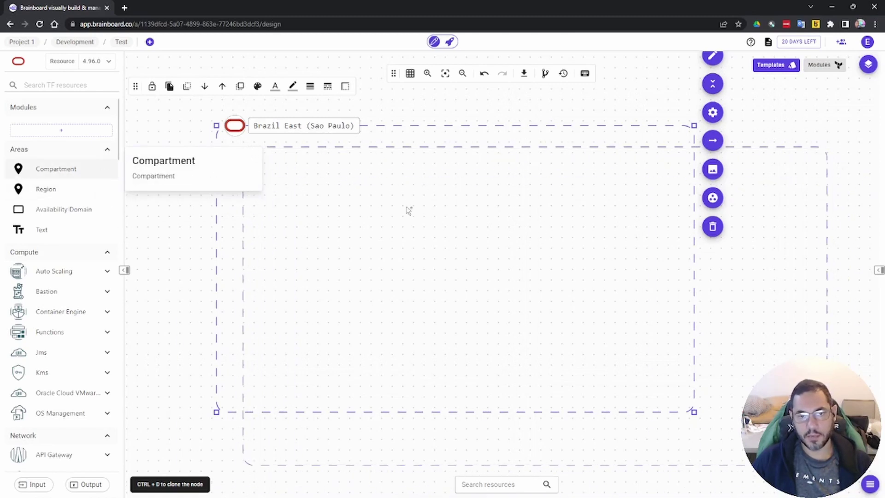
drag(243, 148, 401, 287)
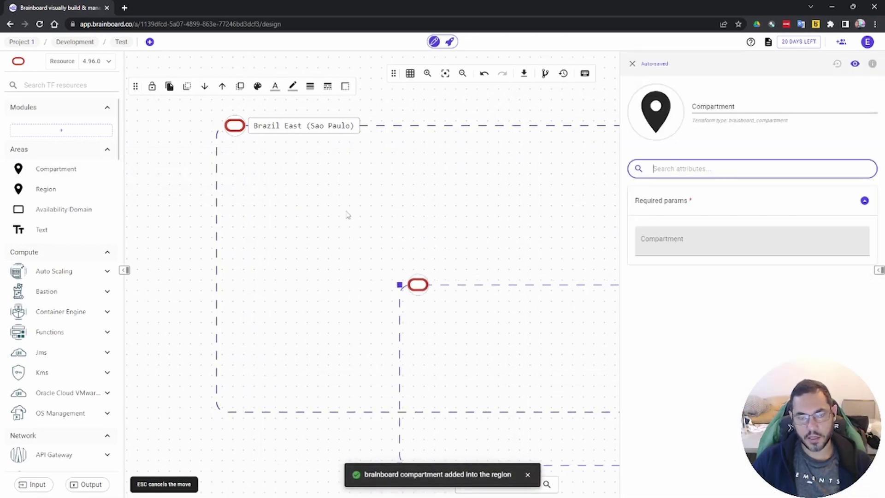
click(403, 254)
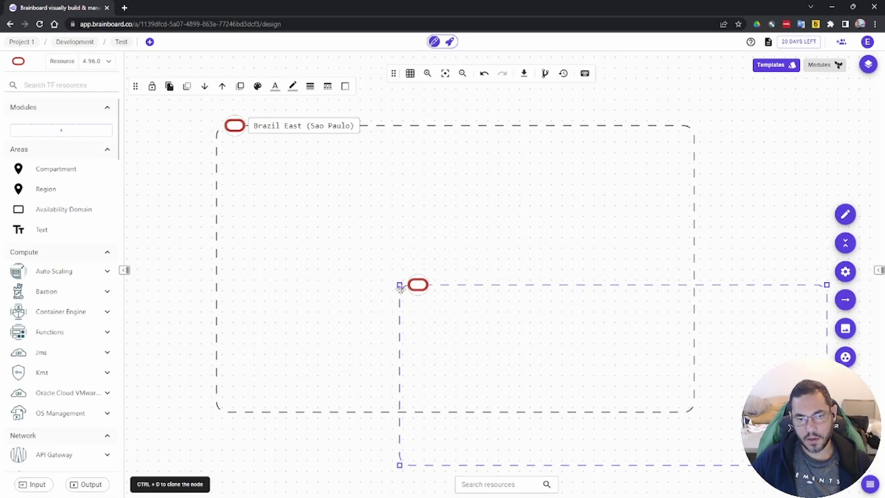
Move the compartment fully inside the region and stretch it to nearly fill the region.
drag(403, 289, 284, 188)
drag(333, 221, 291, 196)
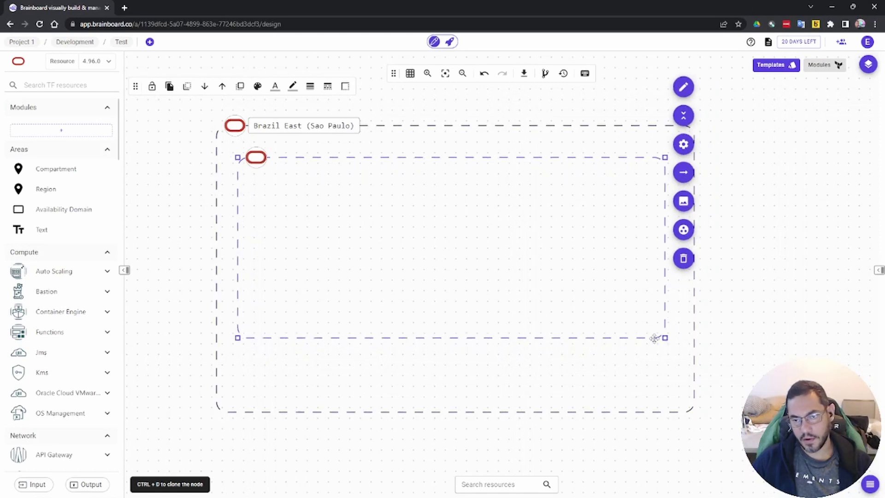
drag(665, 339, 674, 397)
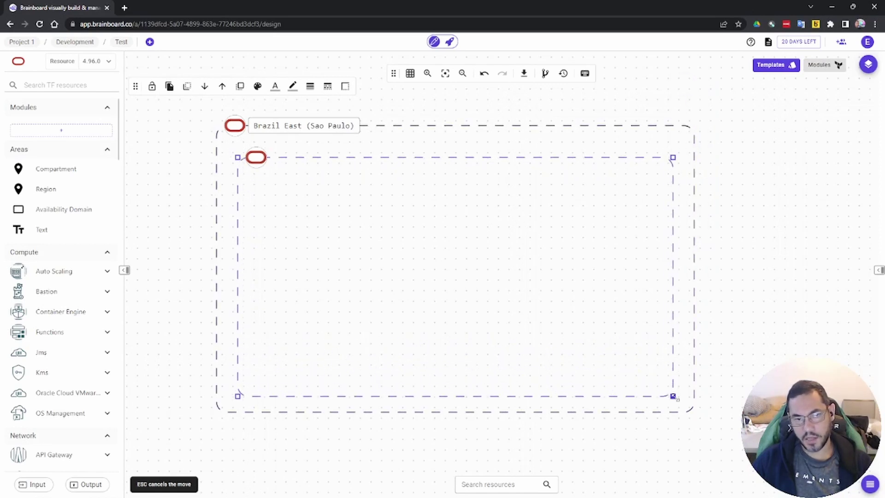
drag(237, 157, 230, 144)
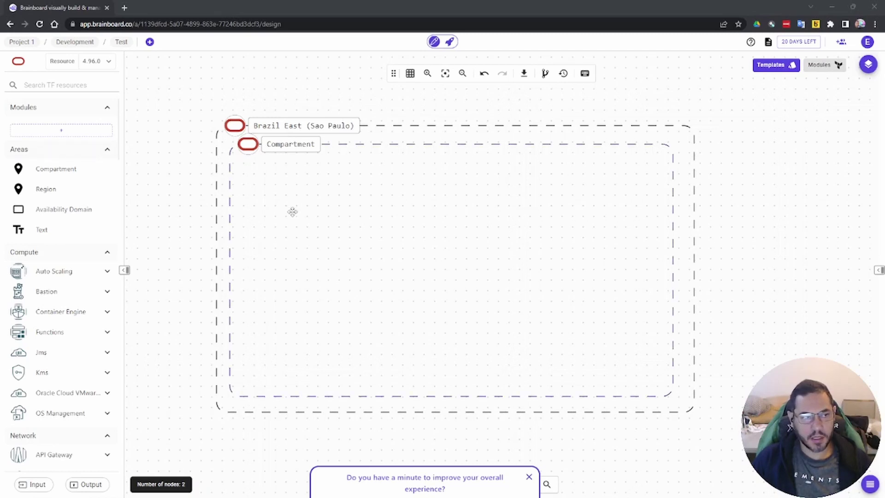
Add an Availability Domain area with brainboard compartment as main parent, inheriting the region's configuration, and view its Availability Domain options without choosing one.
drag(69, 211, 254, 162)
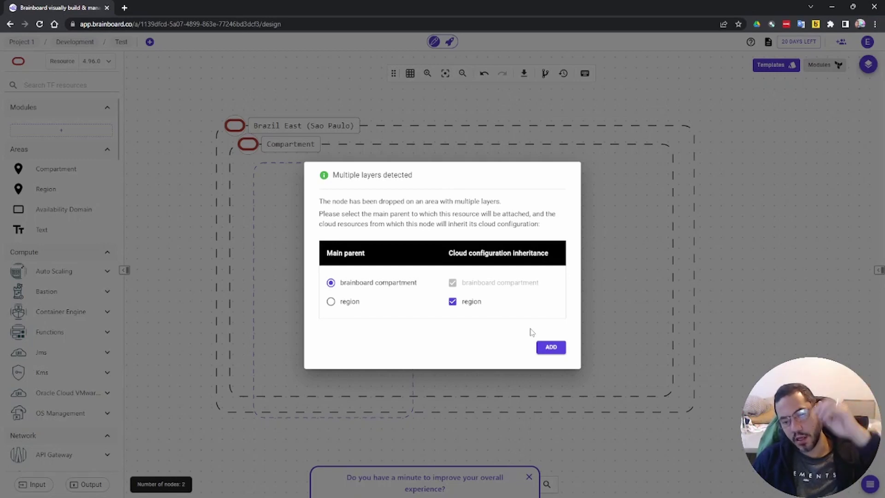
click(552, 348)
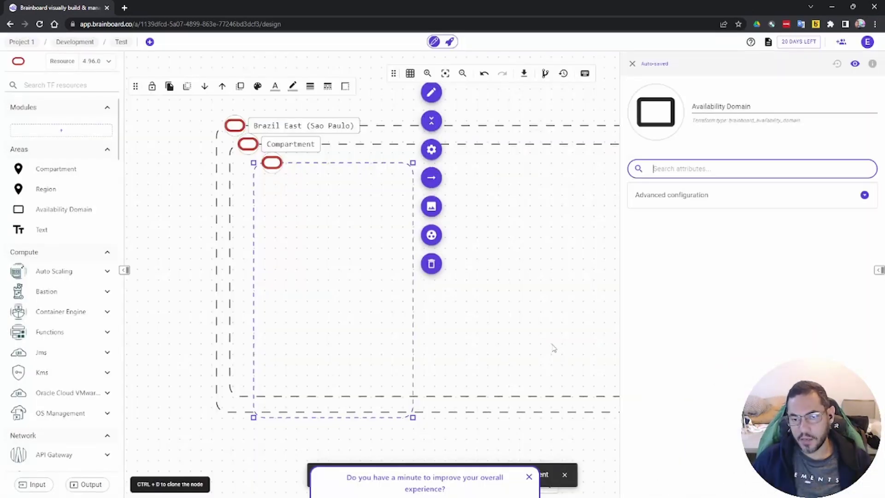
click(771, 197)
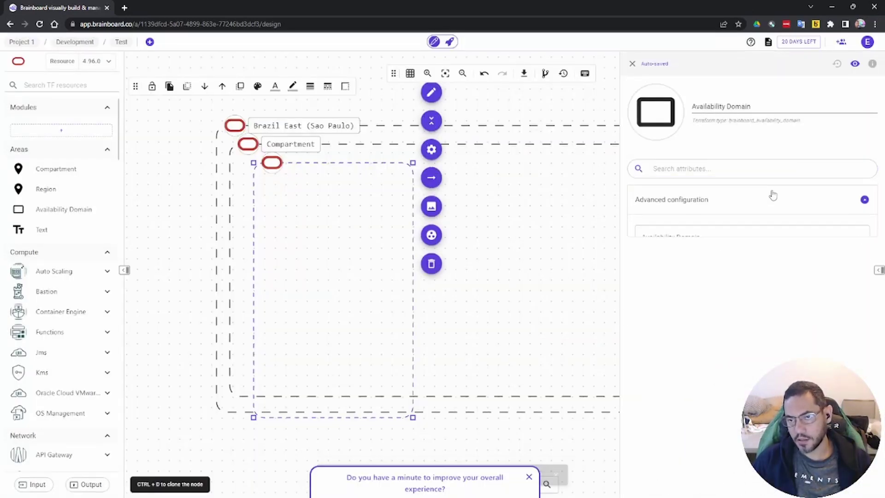
click(741, 237)
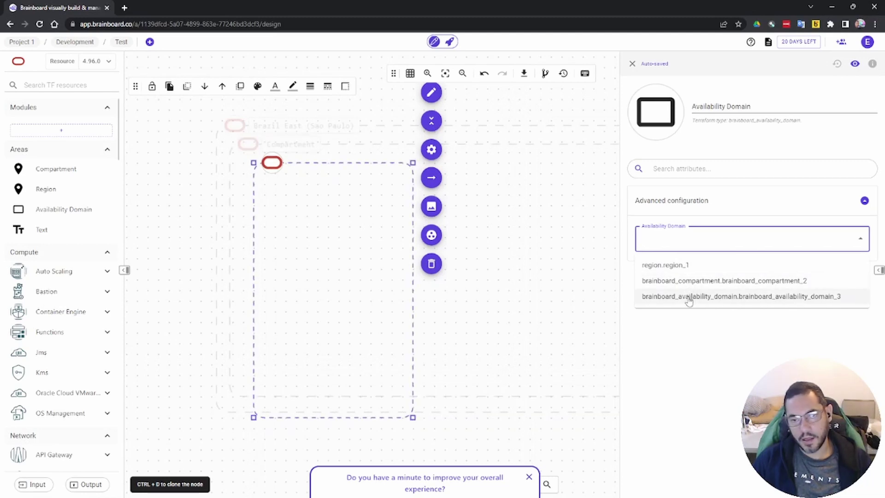
click(743, 366)
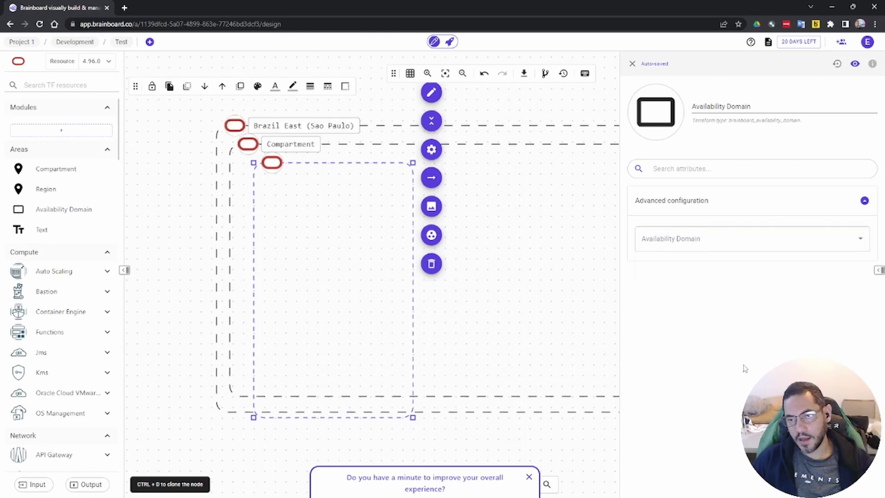
click(691, 240)
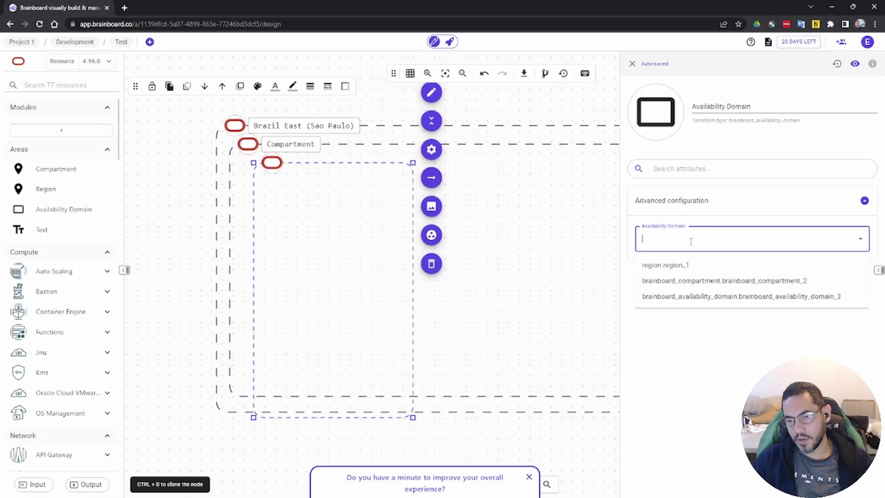
click(738, 354)
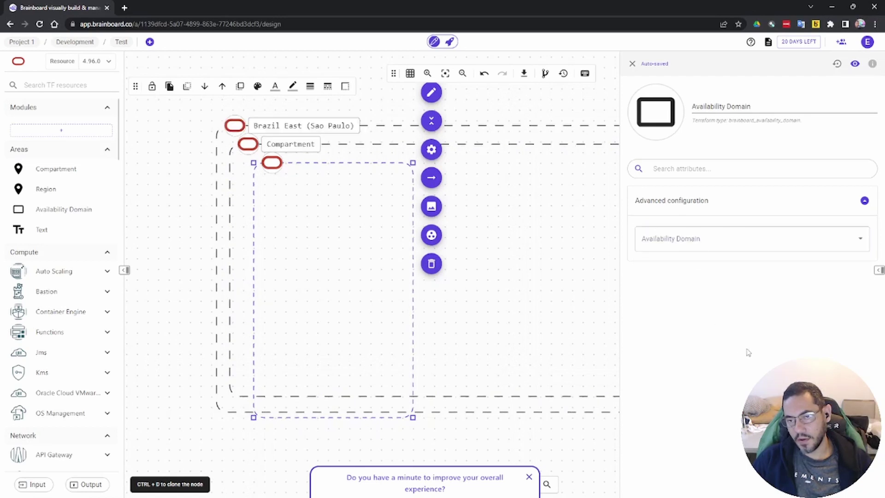
Close the availability domain's settings and resize the area to fit just inside the compartment.
click(633, 64)
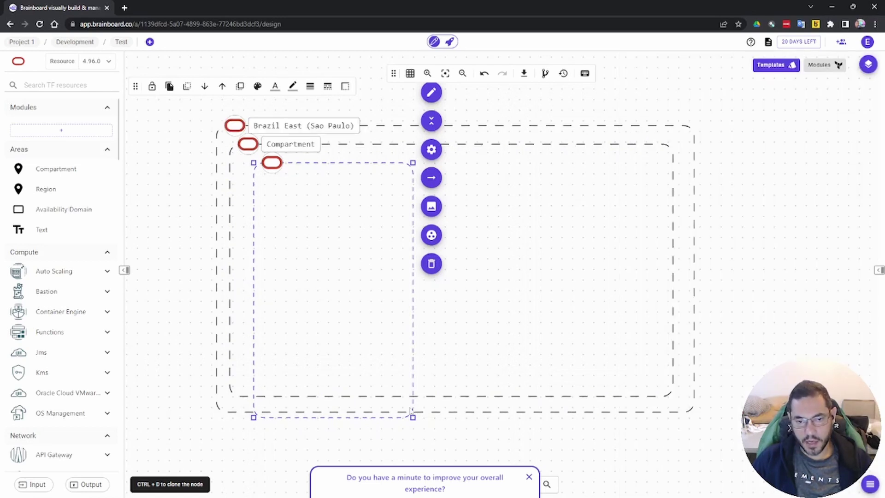
mouse_move(412, 417)
mouse_down()
mouse_move(560, 371)
mouse_move(653, 375)
mouse_up()
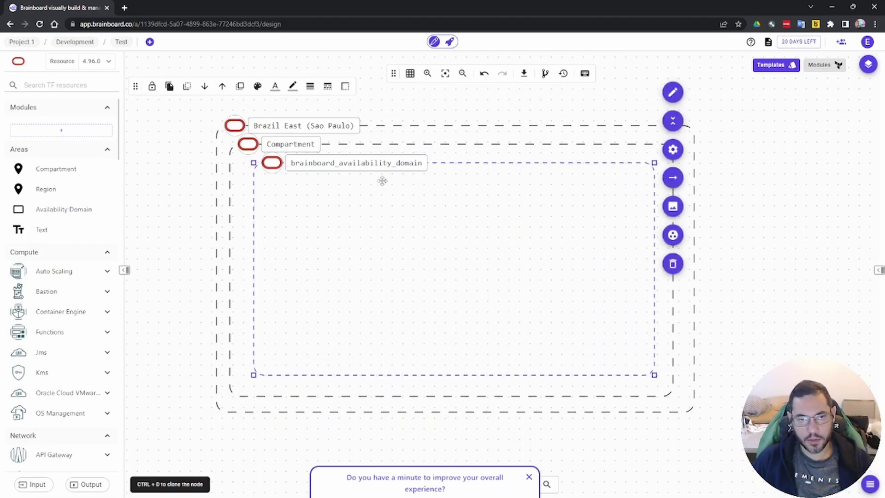
Rename the availability domain area's label as AD1.
click(673, 94)
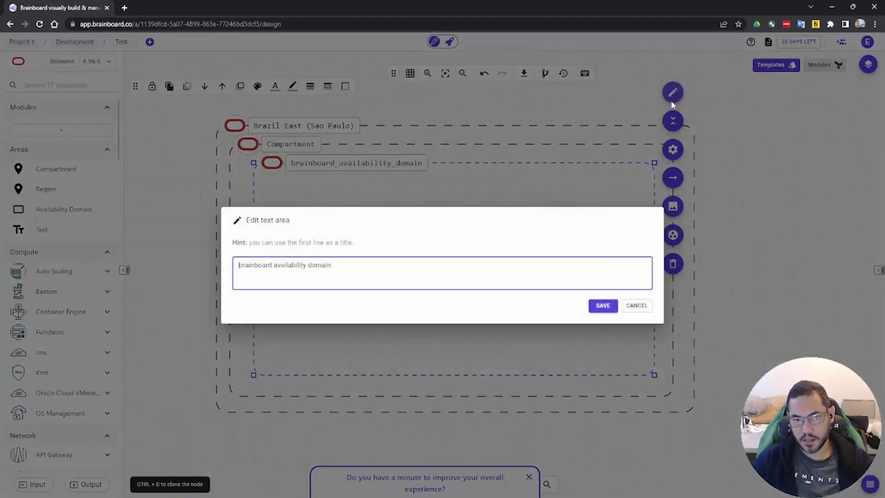
triple_click(396, 269)
text(Ad)
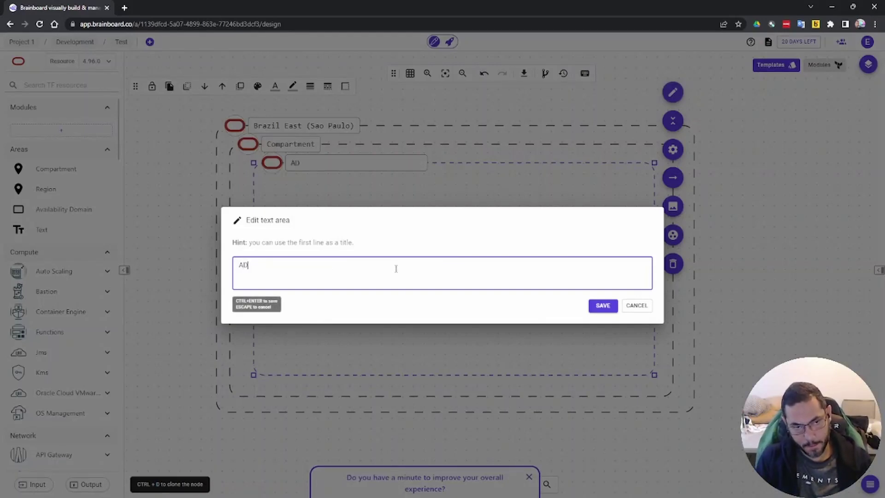
click(603, 305)
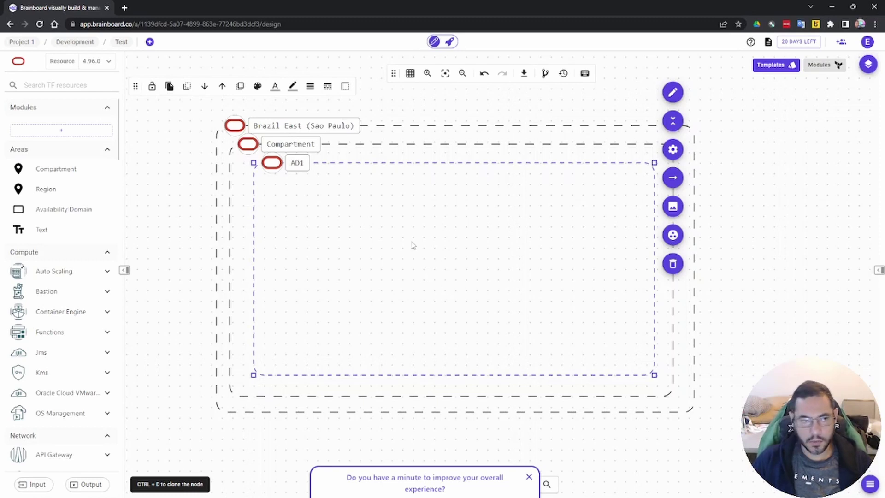
Search the Terraform resources for "net" and look through the matching network resources.
click(75, 85)
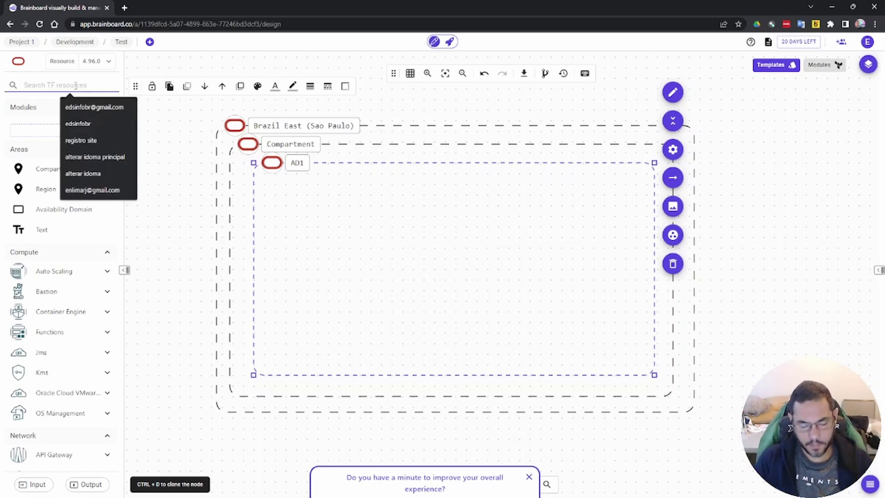
text(net)
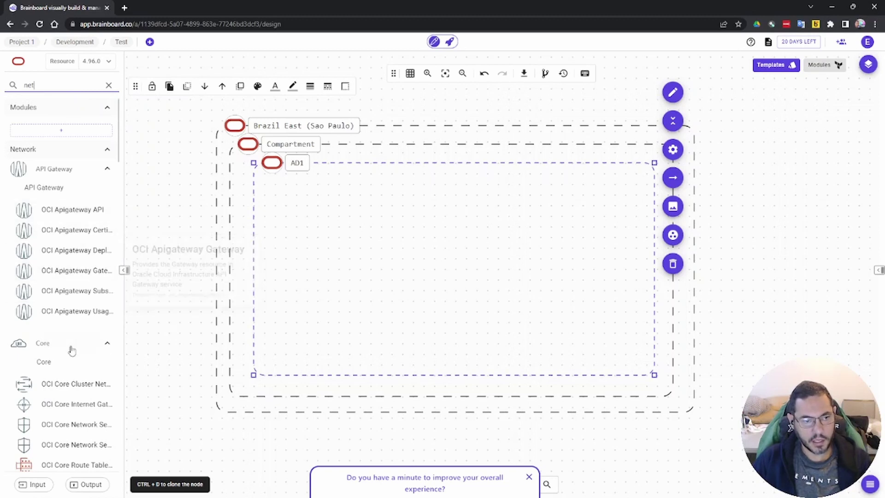
scroll(77, 354, down, 3)
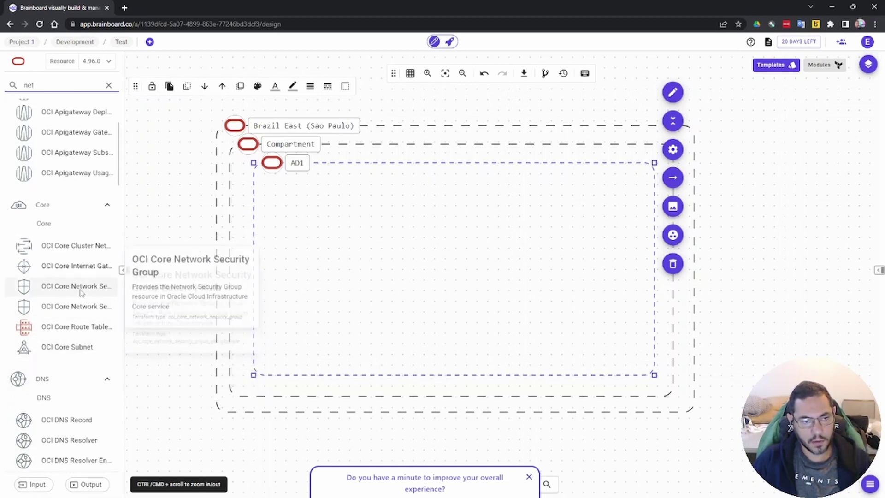
scroll(83, 316, down, 8)
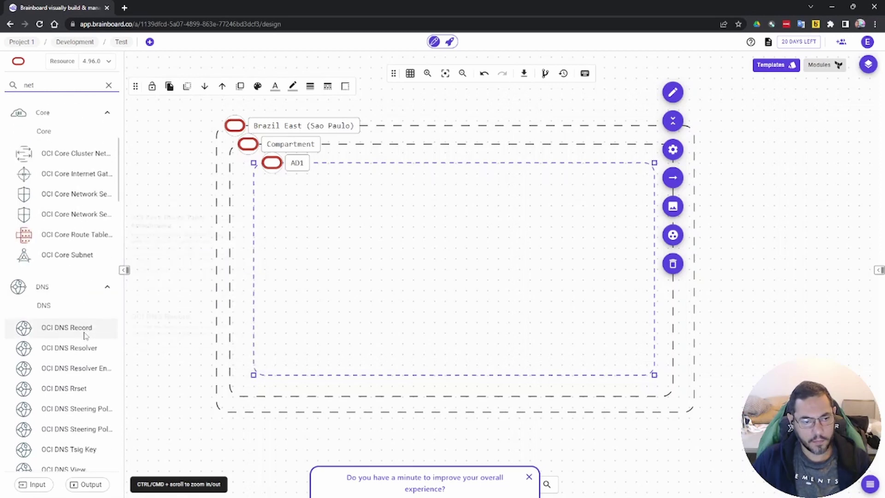
scroll(91, 373, down, 8)
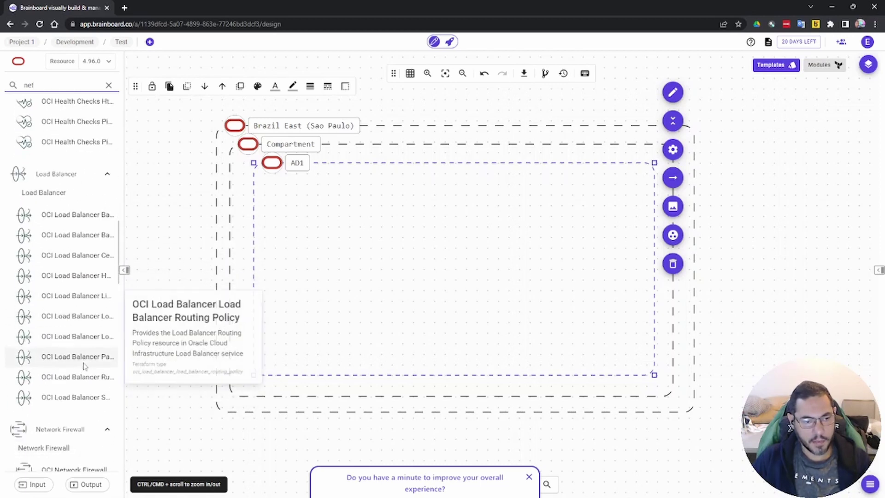
scroll(78, 335, down, 3)
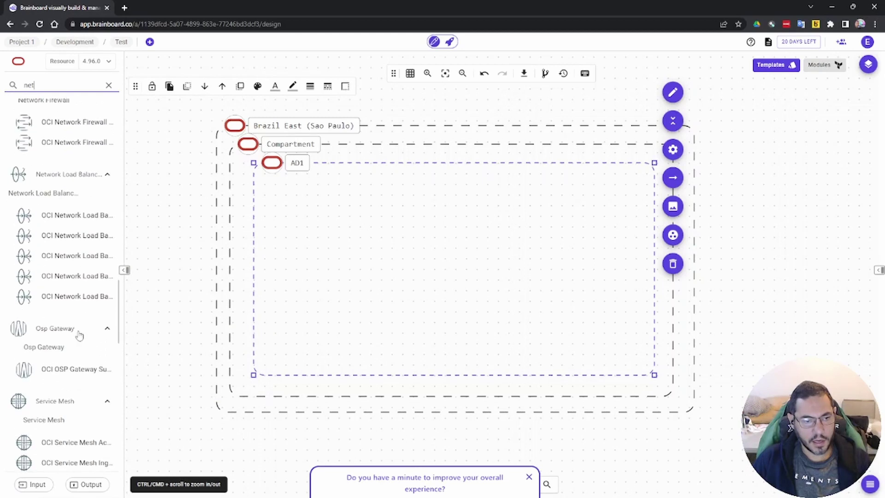
scroll(78, 334, up, 15)
scroll(76, 335, up, 4)
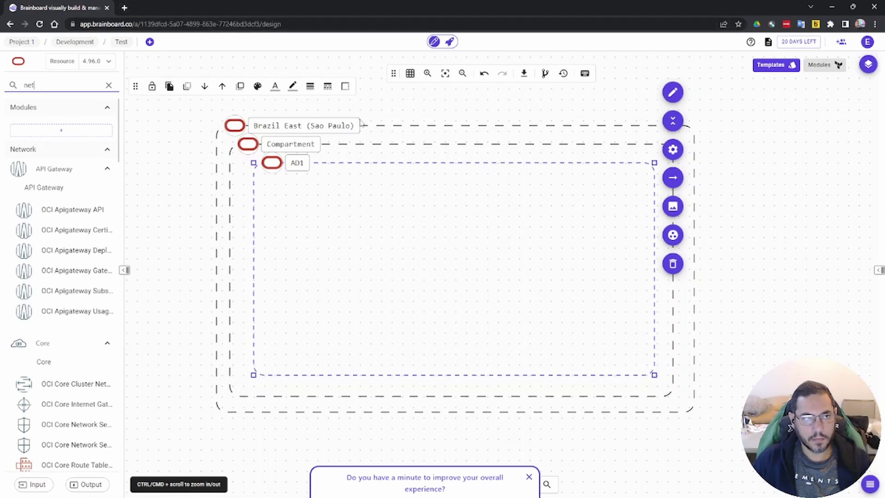
Open Architecture 1 from the Development environment and examine how its OCI and Azure diagrams nest the network resources.
click(84, 42)
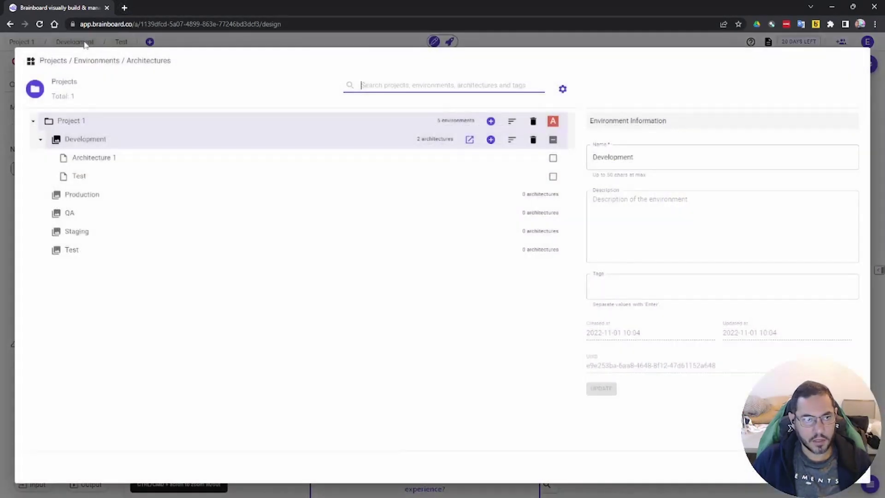
click(98, 164)
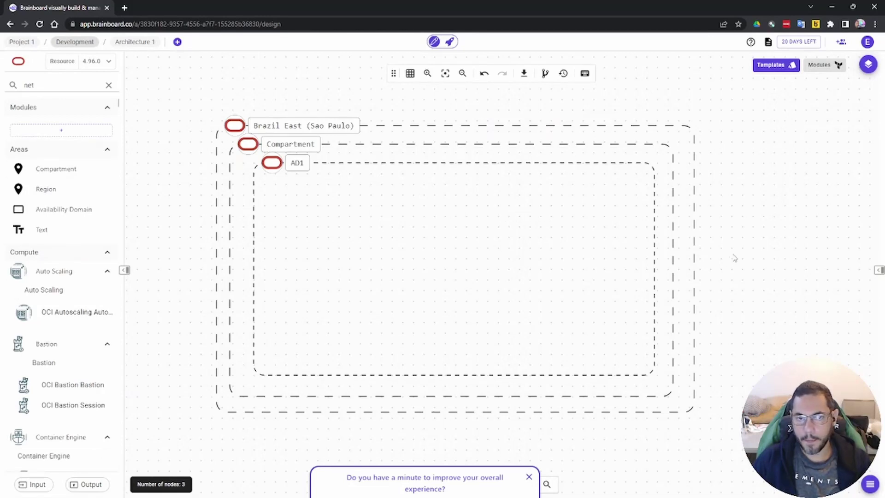
scroll(747, 245, down, 3)
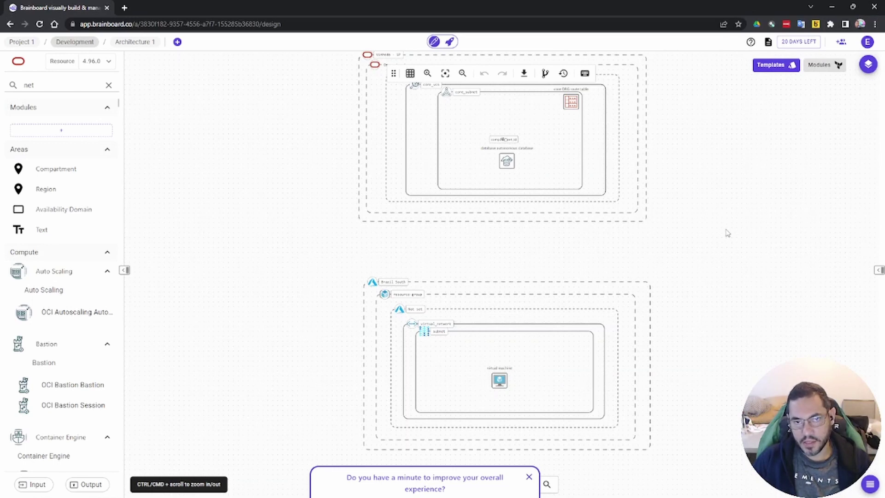
scroll(727, 226, down, 3)
scroll(728, 215, down, 2)
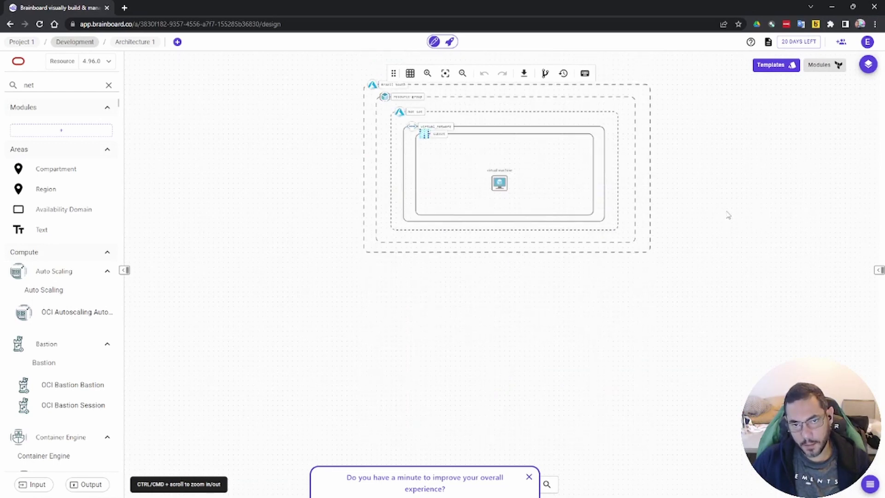
scroll(724, 211, down, 1)
scroll(735, 213, up, 3)
scroll(724, 218, down, 3)
scroll(723, 218, up, 1)
scroll(723, 218, up, 4)
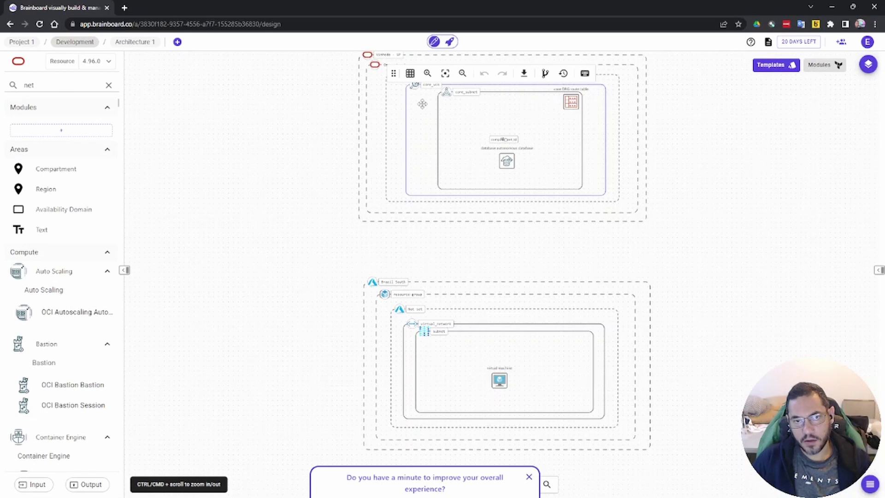
Switch back to the Test architecture in the Development environment.
click(141, 46)
click(95, 178)
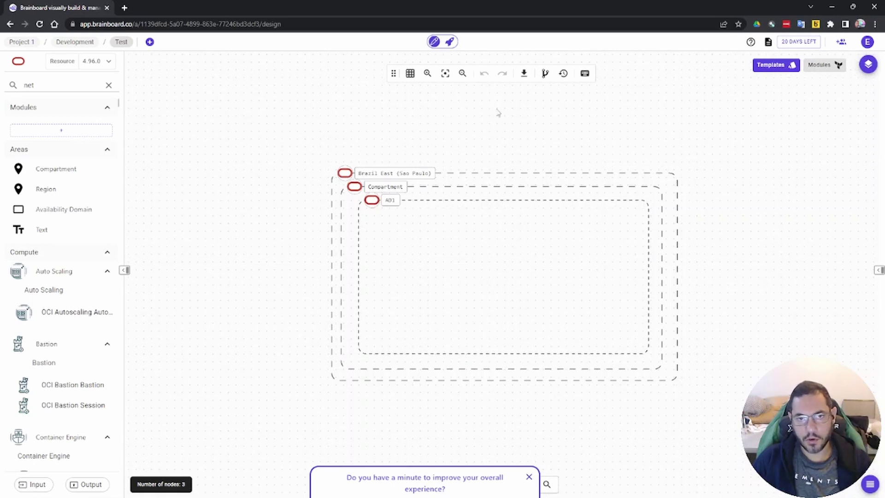
click(427, 75)
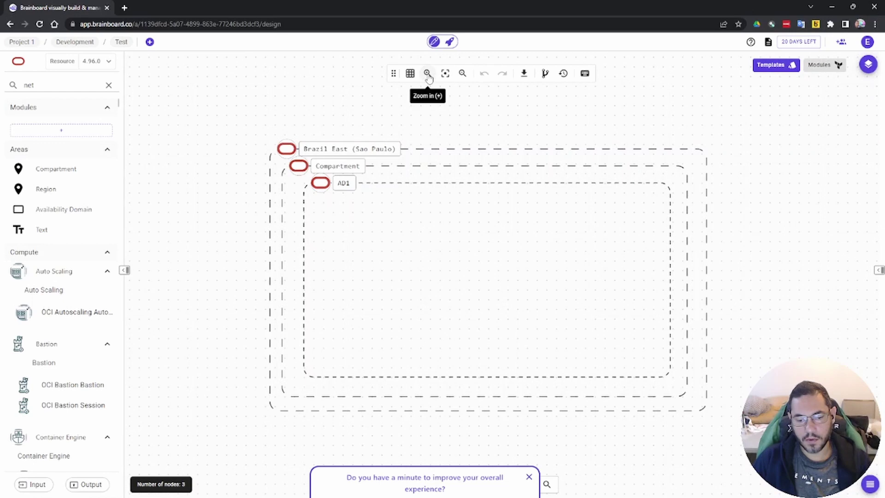
click(428, 75)
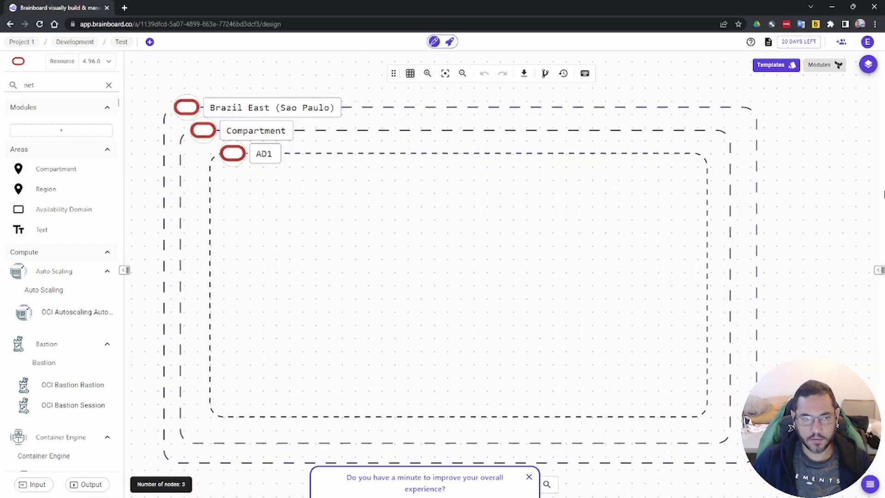
Search the Terraform resources for "core_vn".
double_click(66, 85)
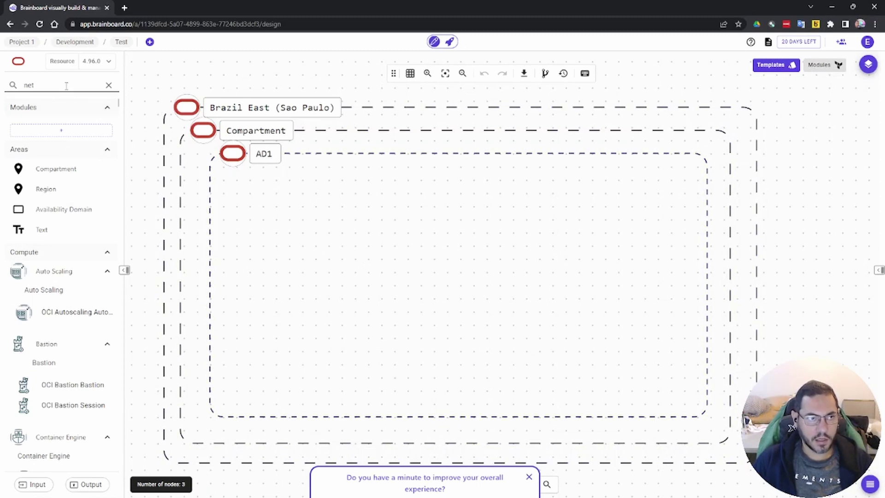
text(core)
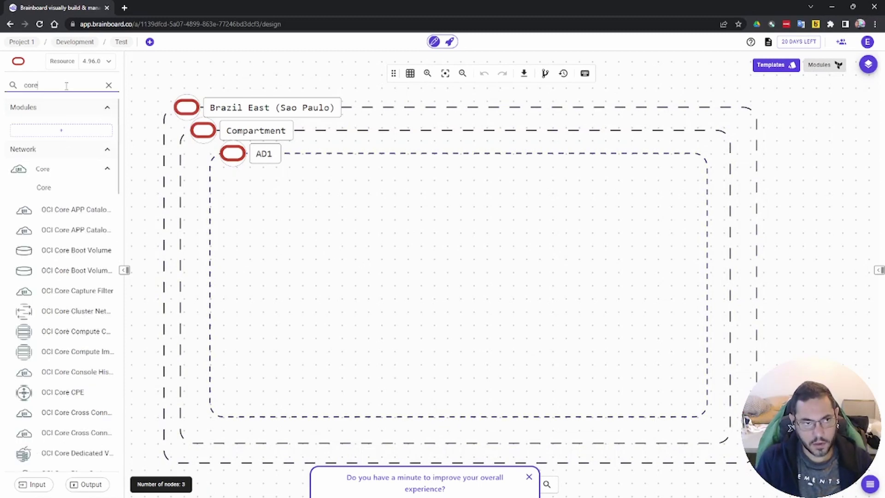
text(_vnc)
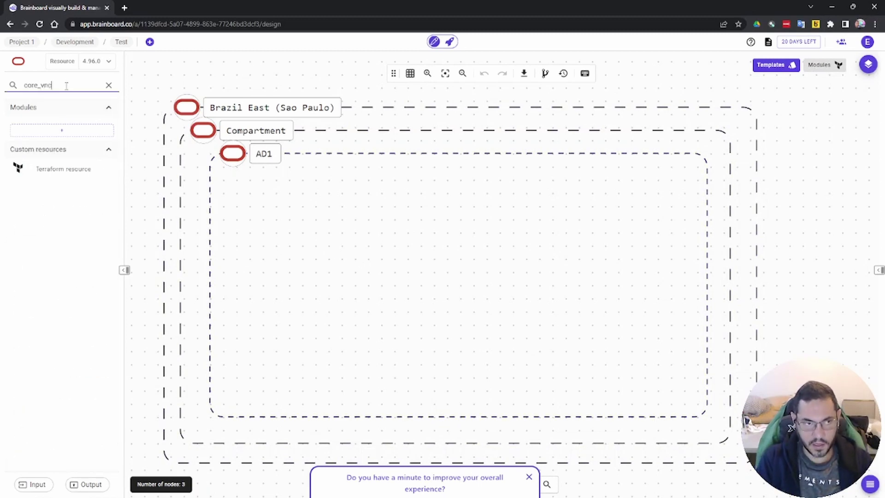
key(BackSpace)
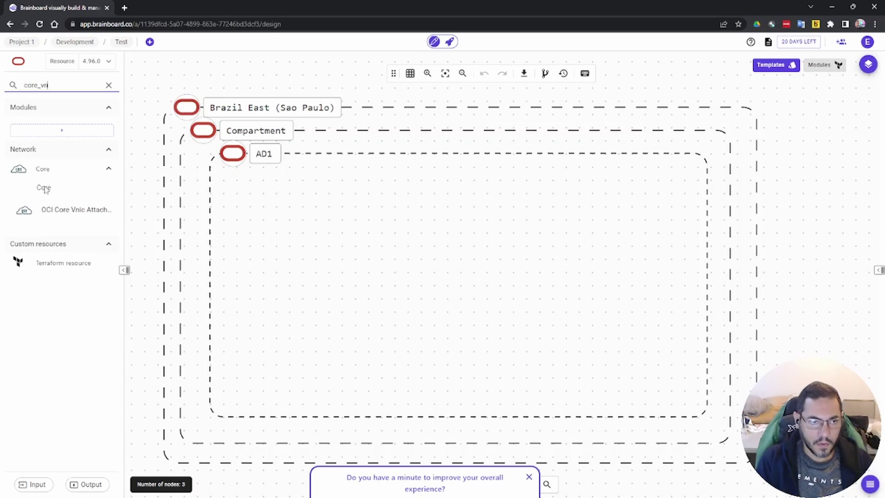
Try an OCI Core Vnic Attachment inside the AD1 area and delete it from the canvas.
mouse_move(85, 220)
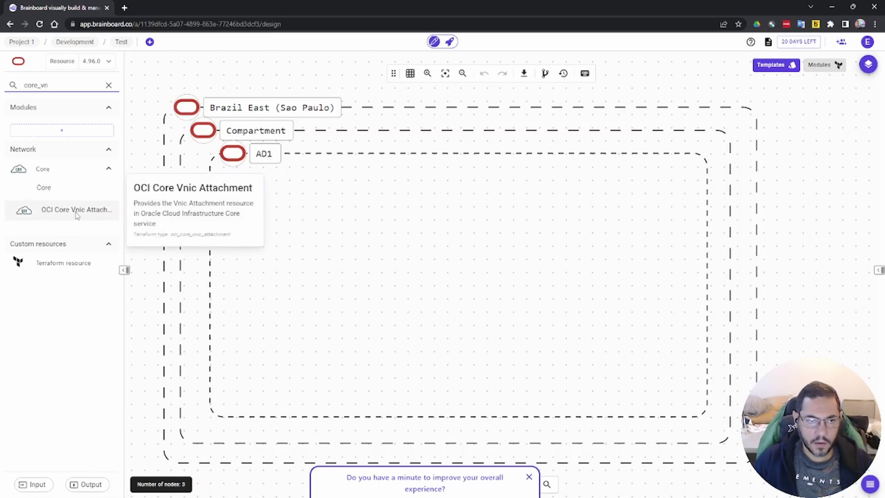
drag(76, 214, 275, 188)
click(544, 355)
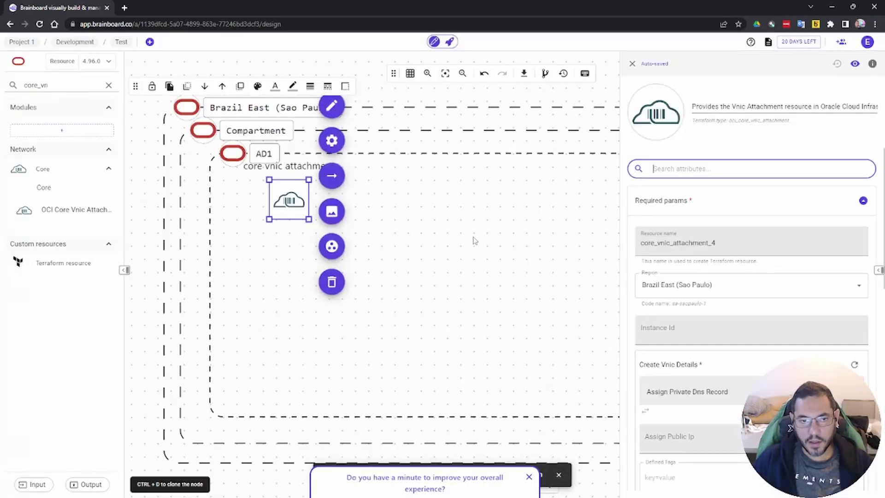
click(292, 211)
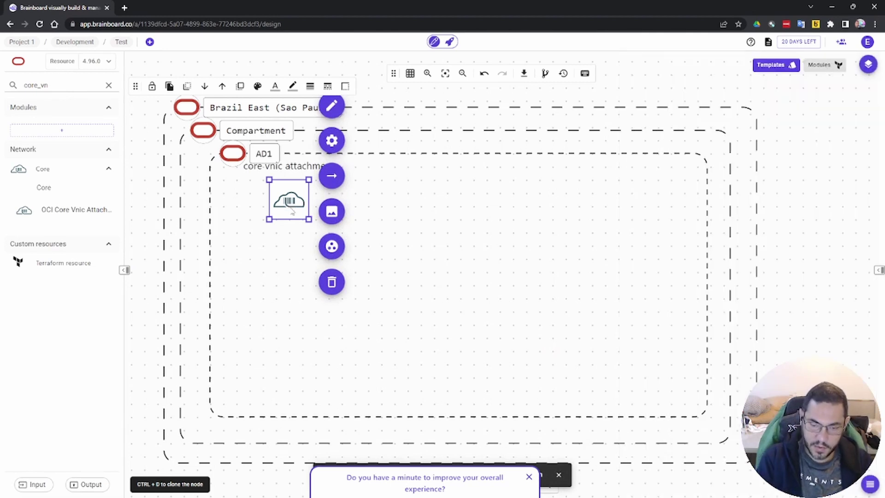
key(Delete)
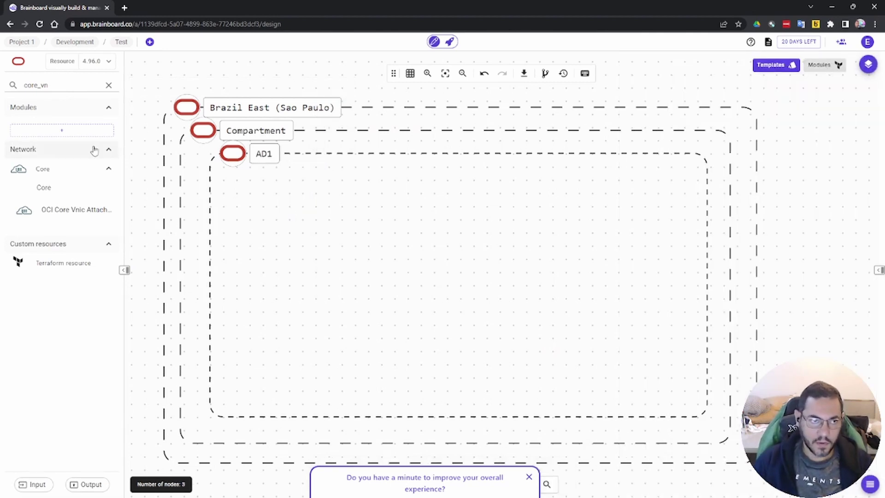
Search for "core_v" and add an OCI Core VCN in AD1, with brainboard availability domain as main parent and compartment and region inheritance.
click(70, 85)
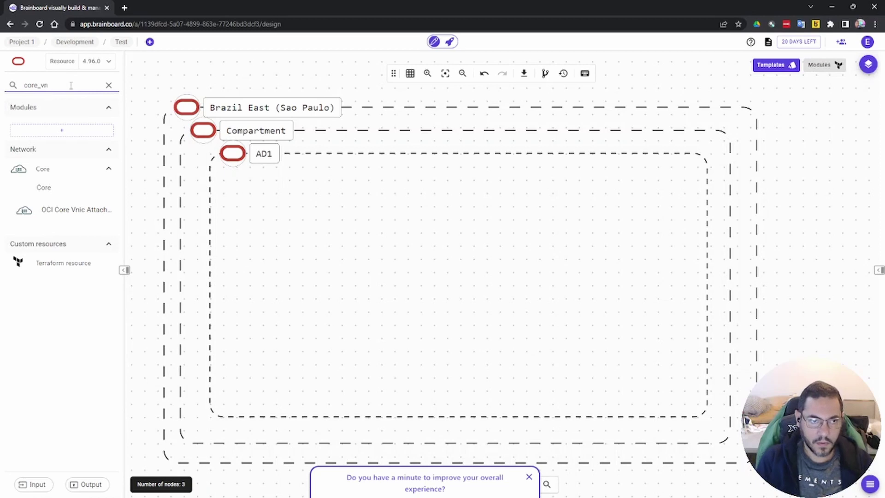
key(BackSpace)
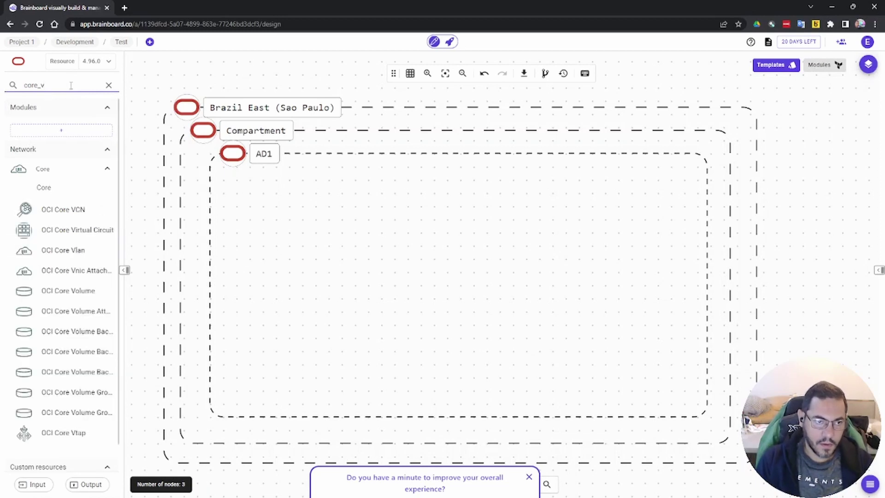
drag(60, 210, 261, 208)
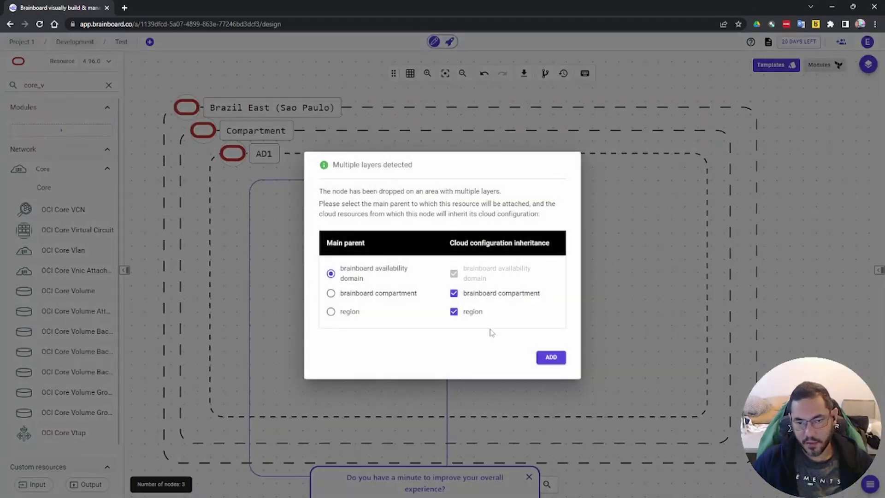
click(551, 358)
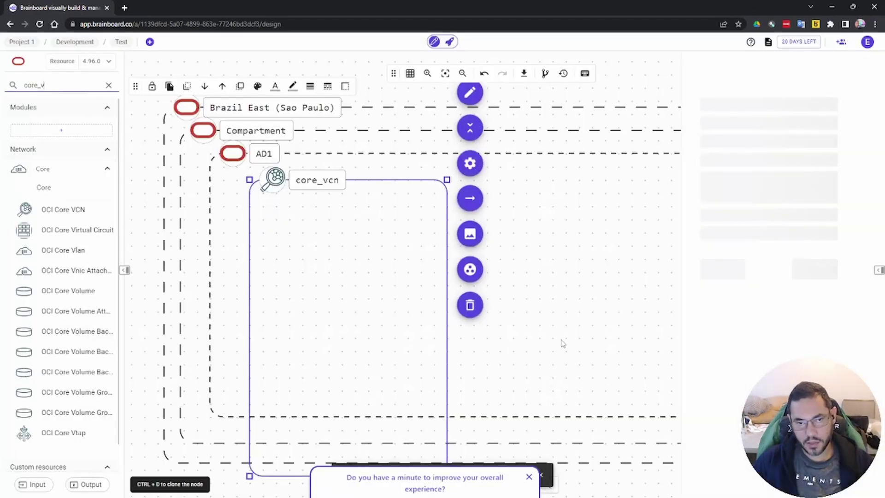
Try to widen and shorten the VCN area to fit AD1, and select its resource name for editing.
scroll(565, 325, down, 3)
mouse_move(447, 345)
mouse_down()
mouse_move(456, 295)
mouse_move(521, 256)
mouse_move(599, 272)
mouse_up()
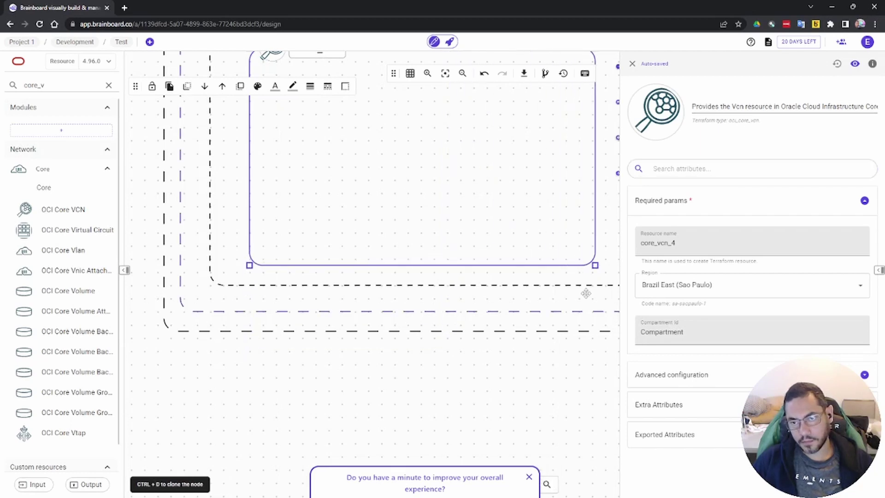
double_click(686, 243)
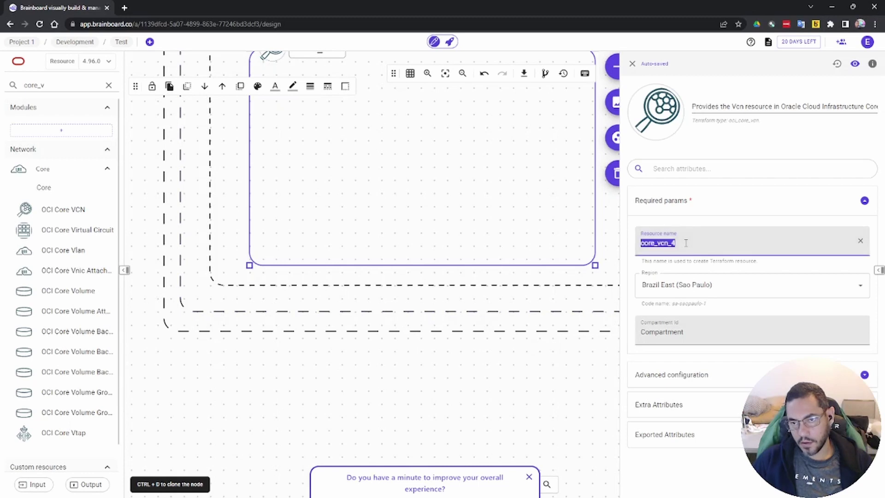
click(686, 243)
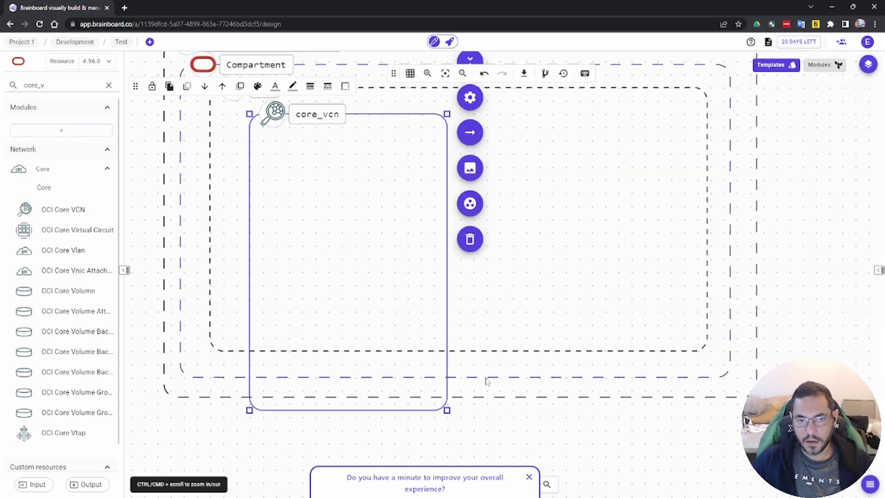
Resize the VCN area from its lower-right corner so it fits just inside the AD1 area.
mouse_move(448, 409)
mouse_down()
mouse_move(639, 311)
mouse_move(685, 328)
mouse_up()
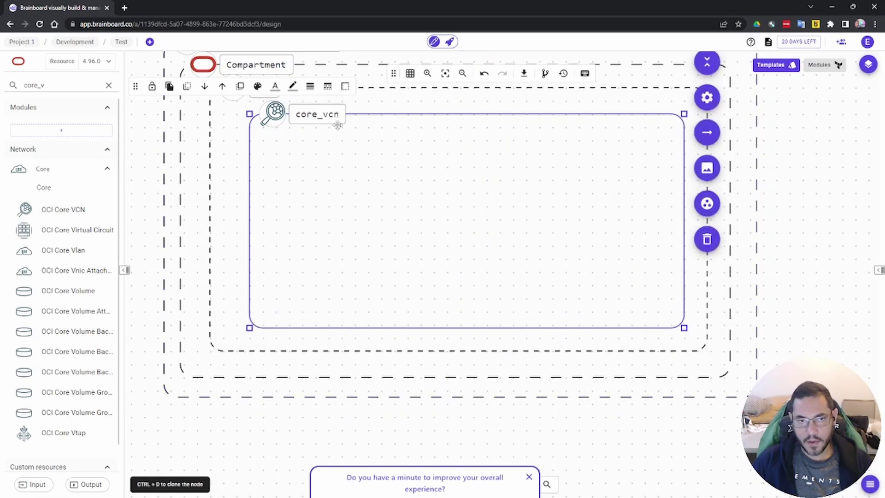
scroll(705, 115, up, 3)
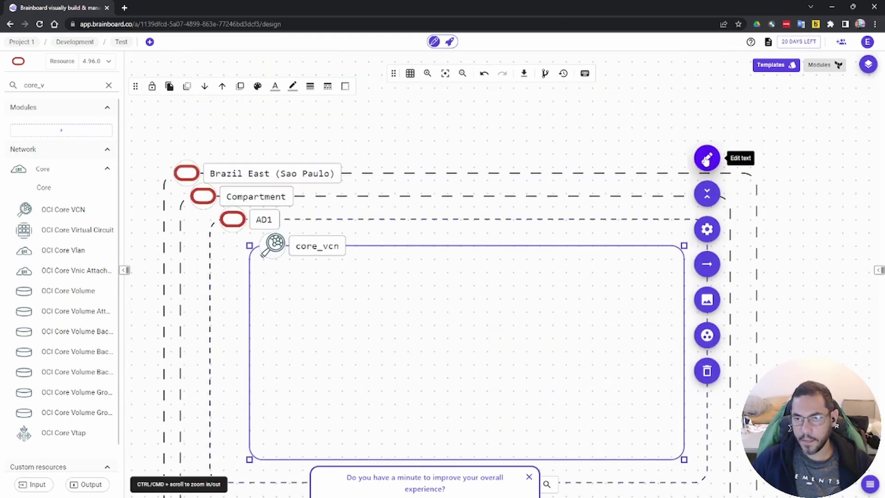
Rename the core VCN area's text label to VCN1 and save it.
click(706, 159)
key(ctrl+shift+Left)
key(ctrl+shift+Left)
text(VCN1)
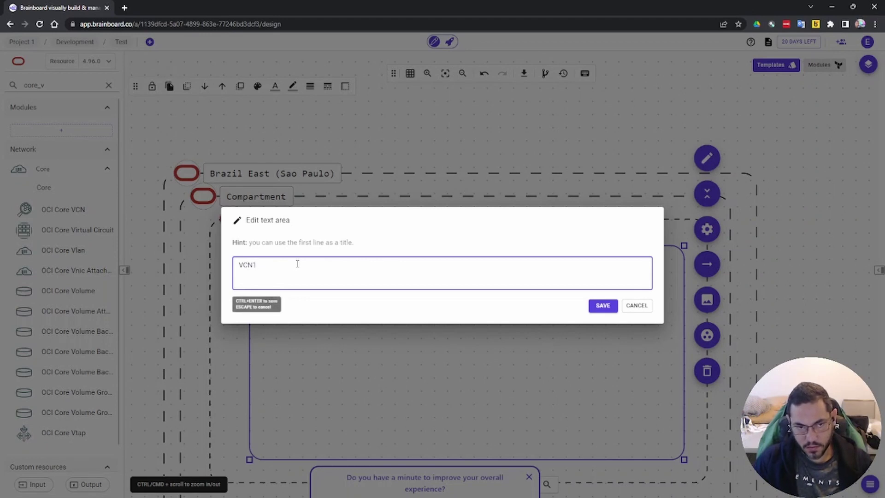
click(603, 306)
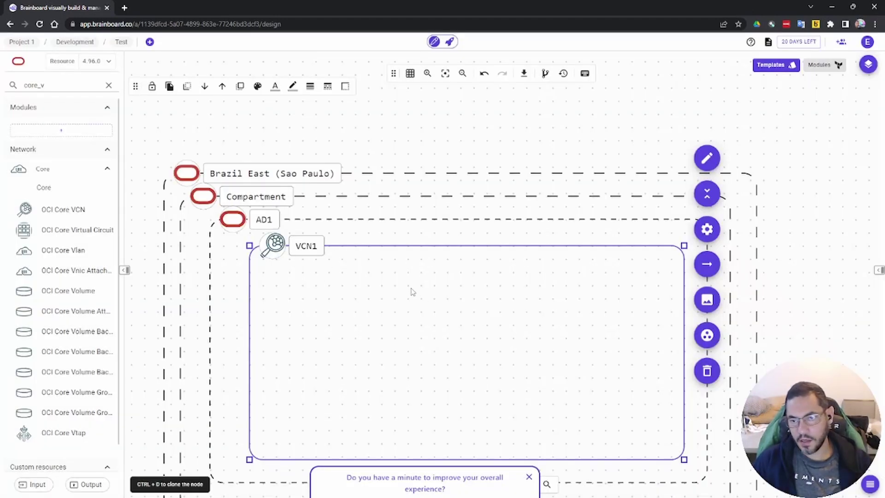
Add 10.0.0.0/16 to the Cidr Blocks in VCN1's cloud configuration and show the generated Terraform code beside the canvas.
click(707, 229)
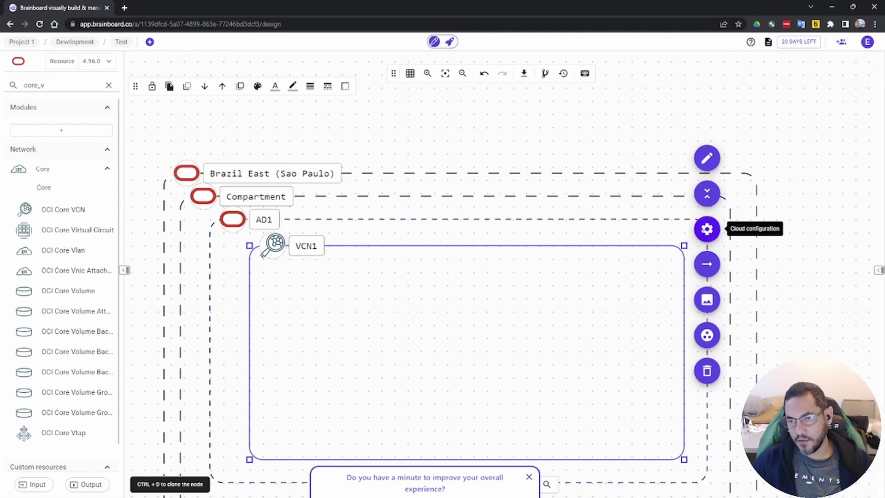
click(723, 406)
scroll(723, 400, down, 2)
click(718, 396)
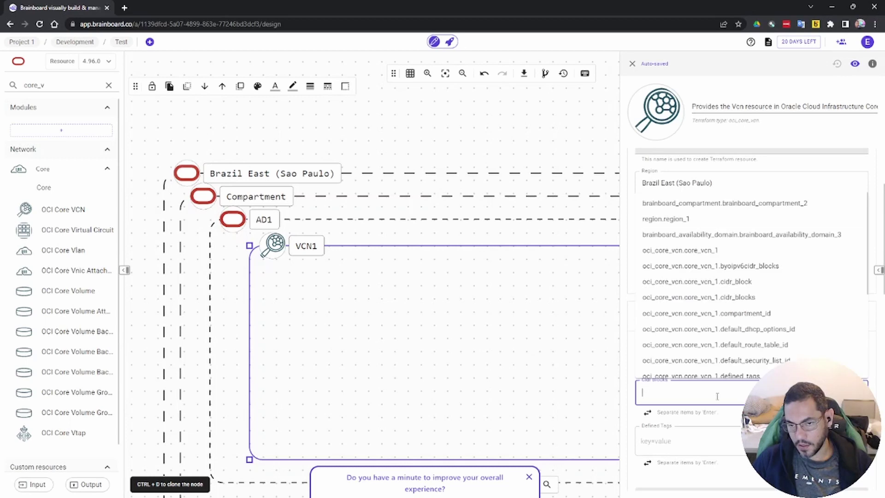
text(10.0)
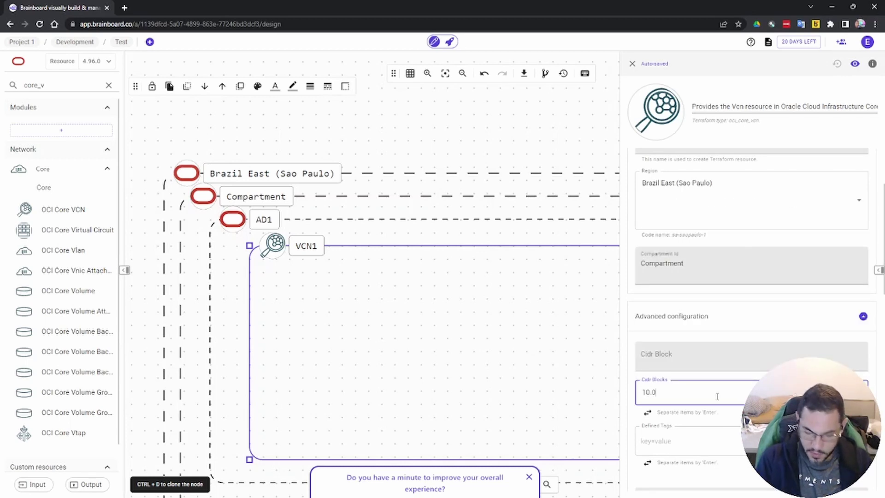
text(.0.0/16)
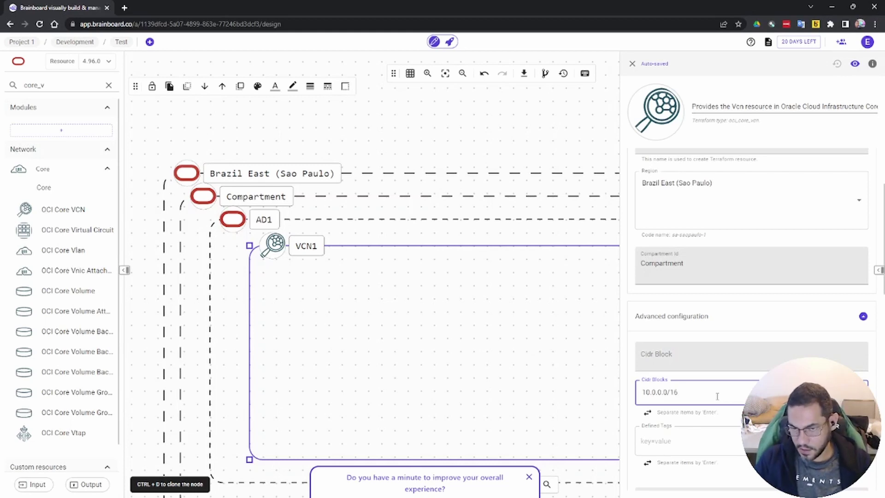
key(Return)
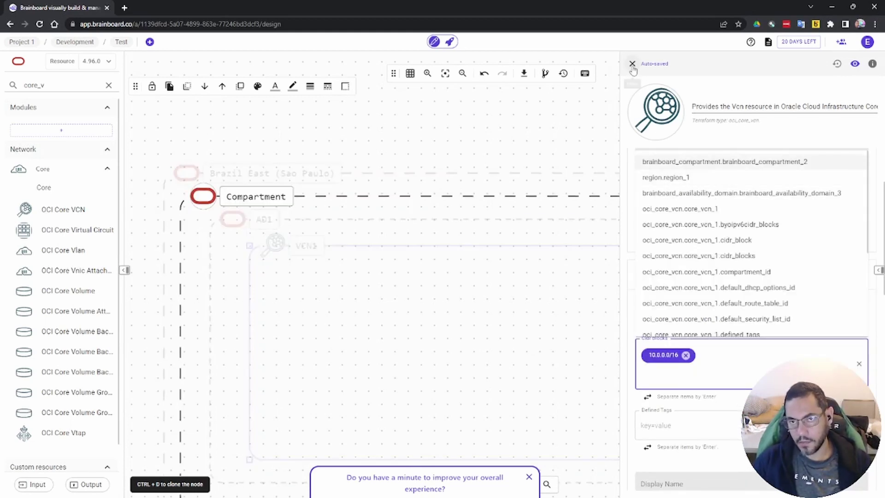
click(633, 63)
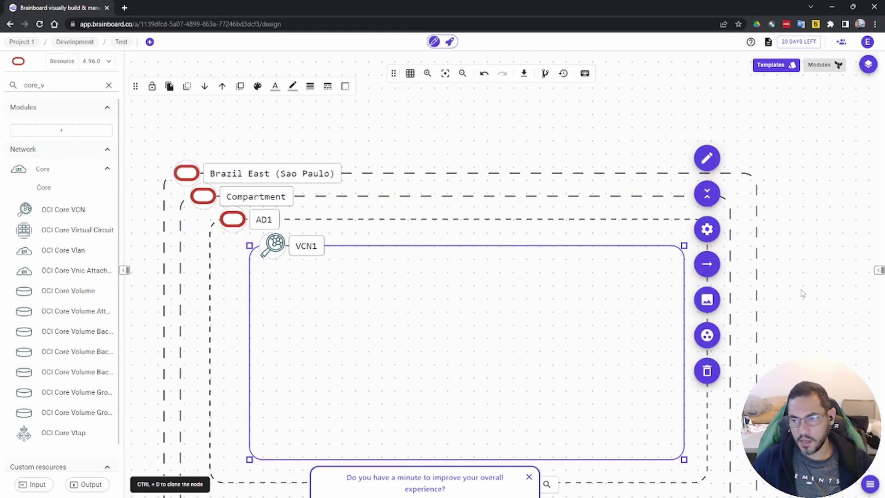
click(879, 271)
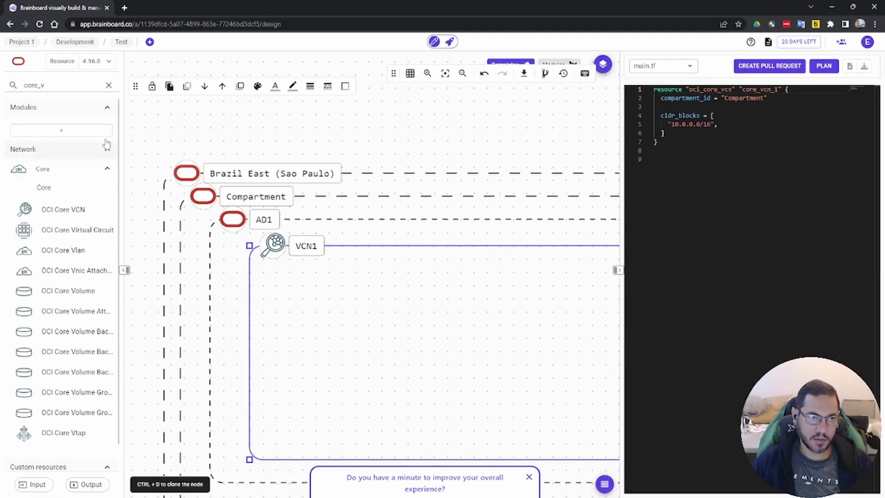
Clear the resource search, collapse the Modules and Compute groups, and look through the Network Firewall and Network Load Balancer categories.
click(107, 111)
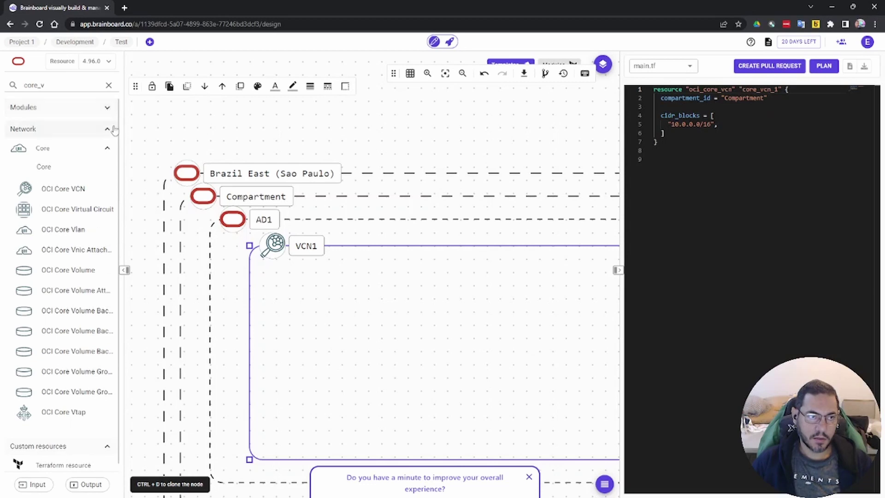
click(109, 85)
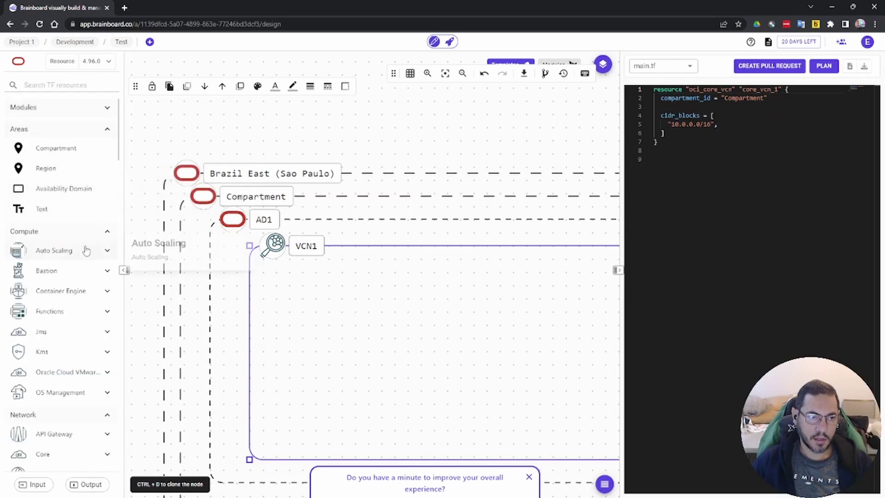
click(106, 234)
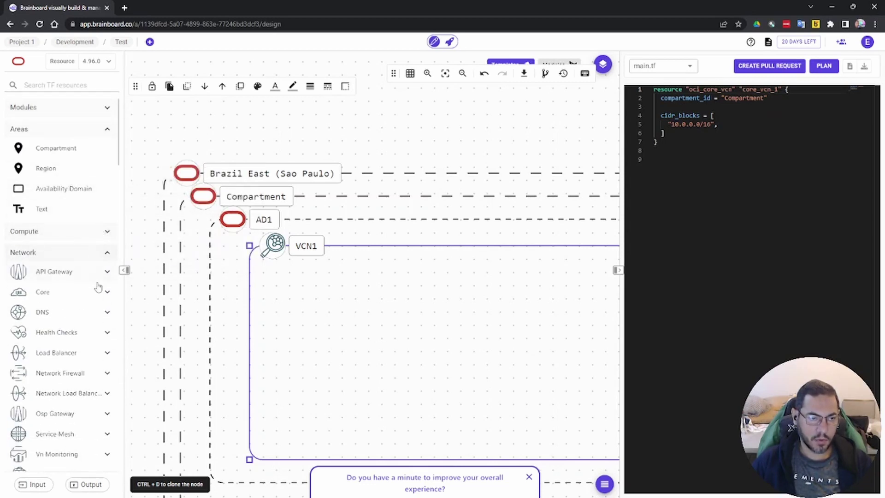
scroll(92, 322, down, 2)
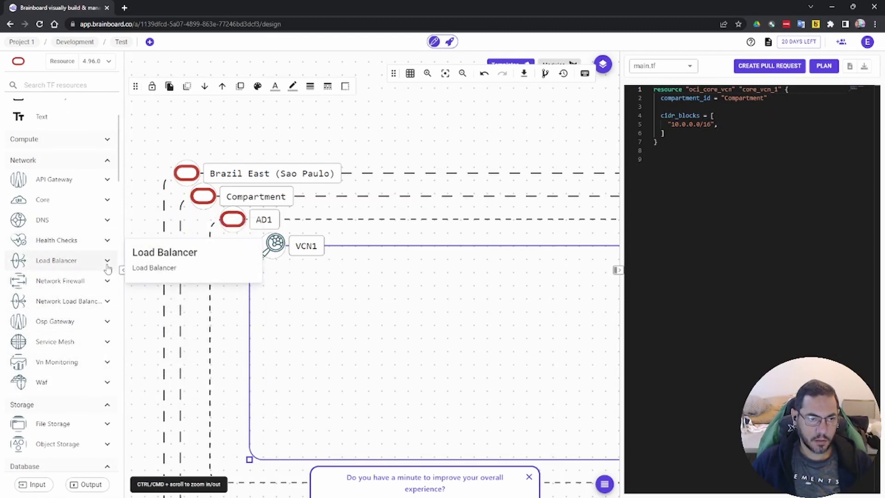
click(101, 283)
click(101, 281)
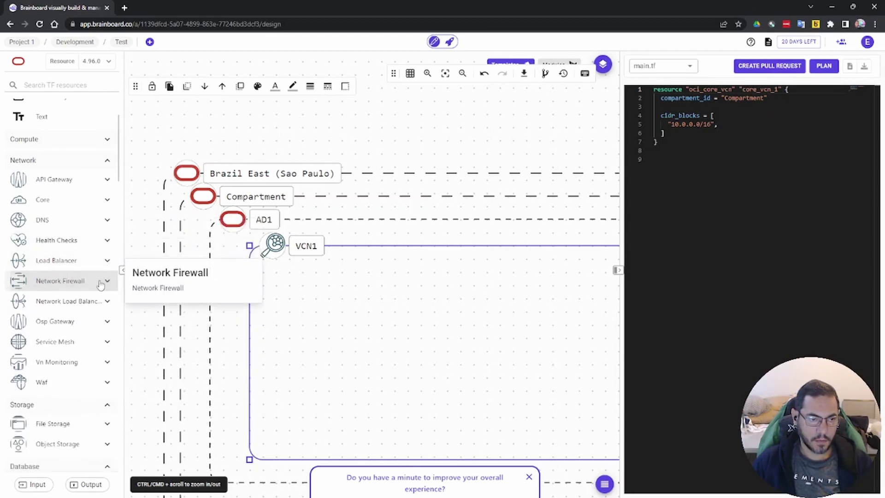
click(100, 304)
click(100, 304)
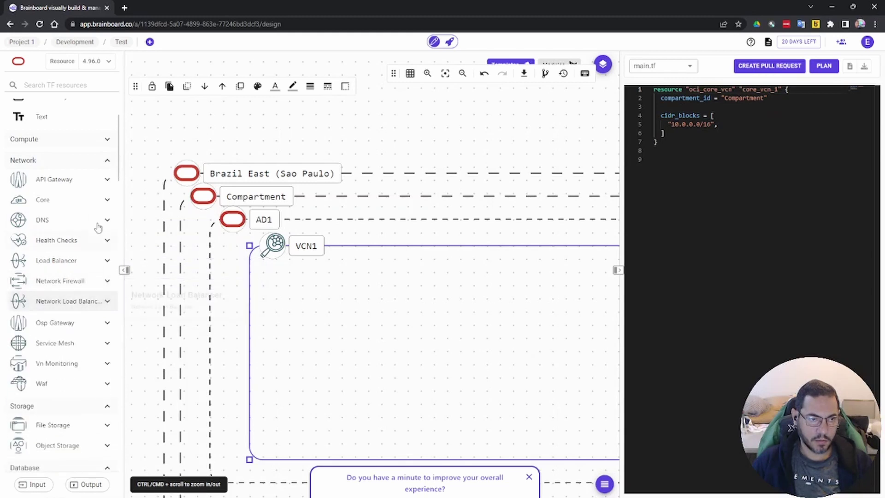
Add an OCI Core Subnet inside VCN1, with core VCN as main parent and availability domain, compartment and region inheritance.
click(101, 200)
scroll(81, 267, down, 2)
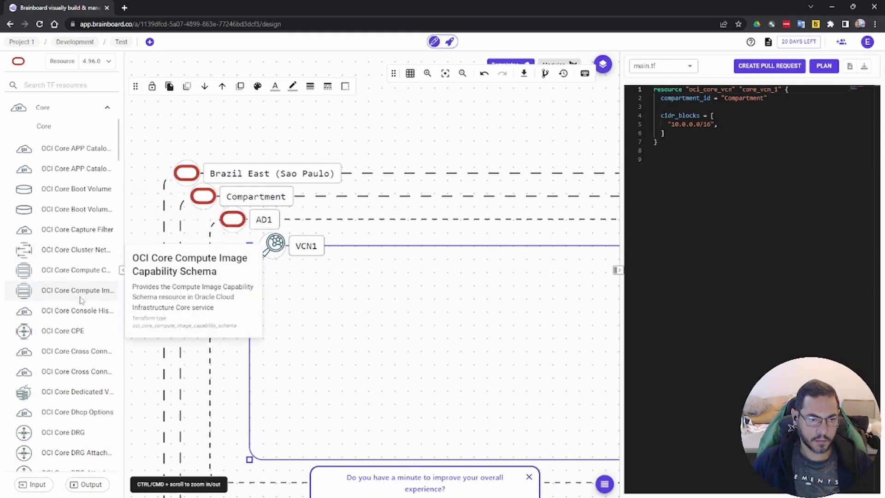
scroll(74, 341, down, 2)
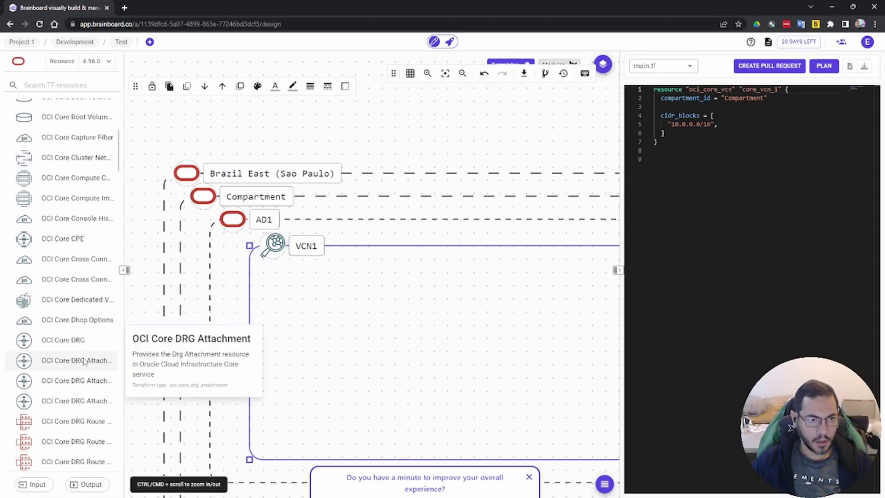
scroll(84, 361, down, 4)
scroll(84, 362, down, 6)
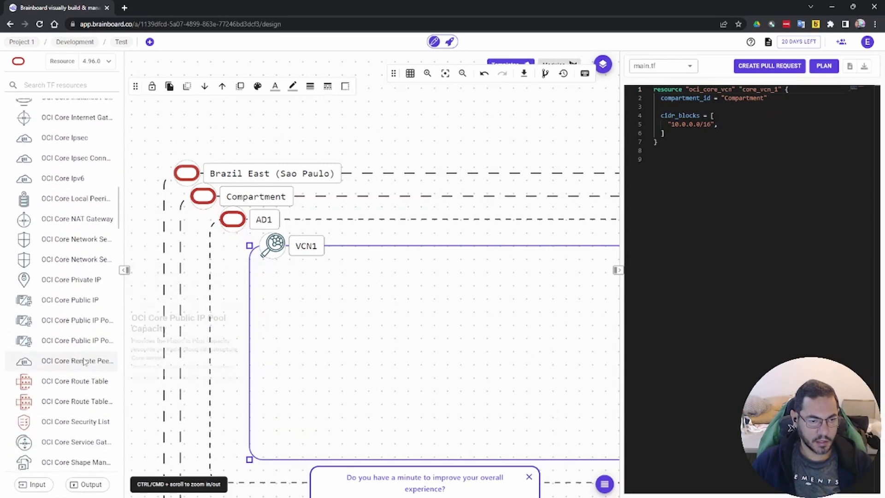
scroll(83, 369, down, 2)
drag(77, 392, 275, 271)
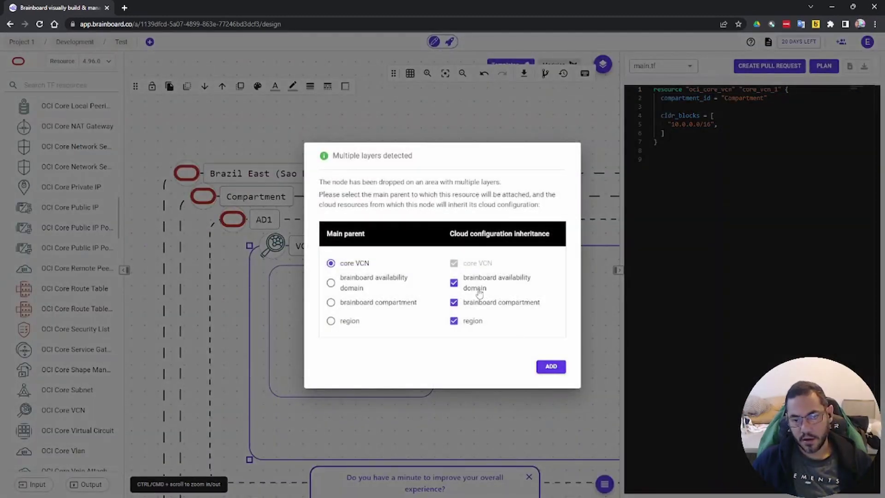
click(551, 361)
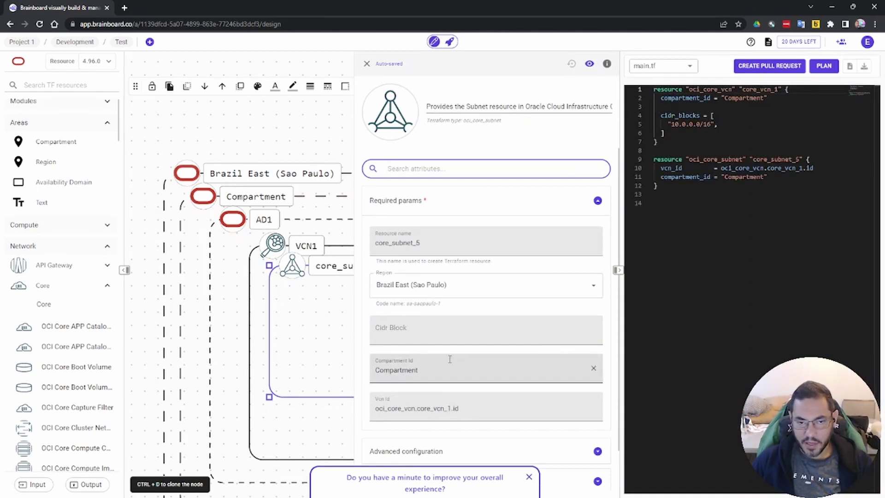
Set the new subnet's Cidr Block to 10.0.1.0/24 and close its configuration.
click(435, 328)
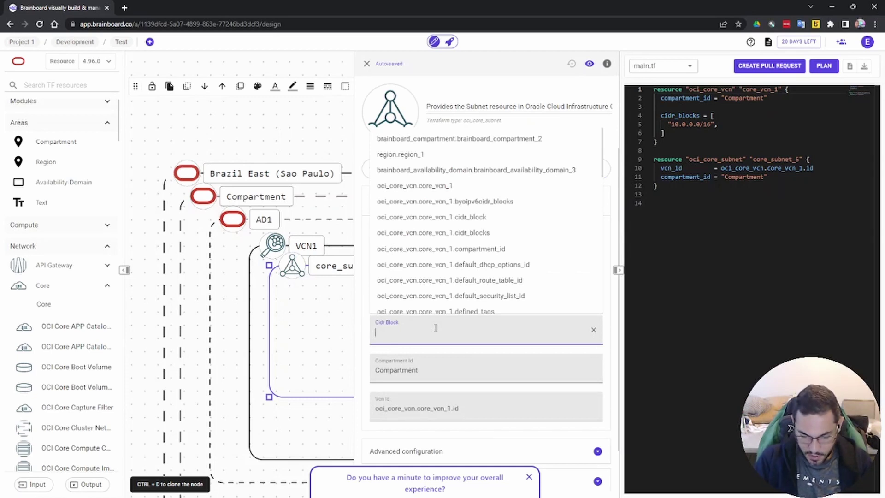
text(10.0.1.0/24)
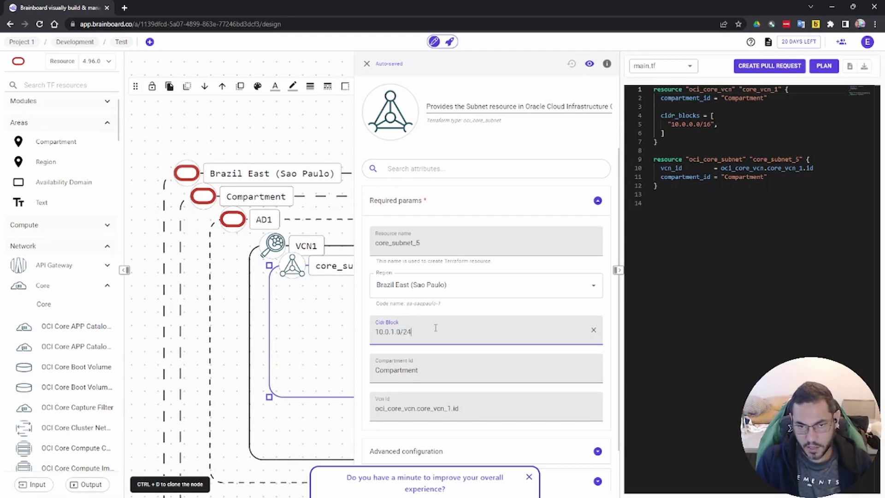
key(Return)
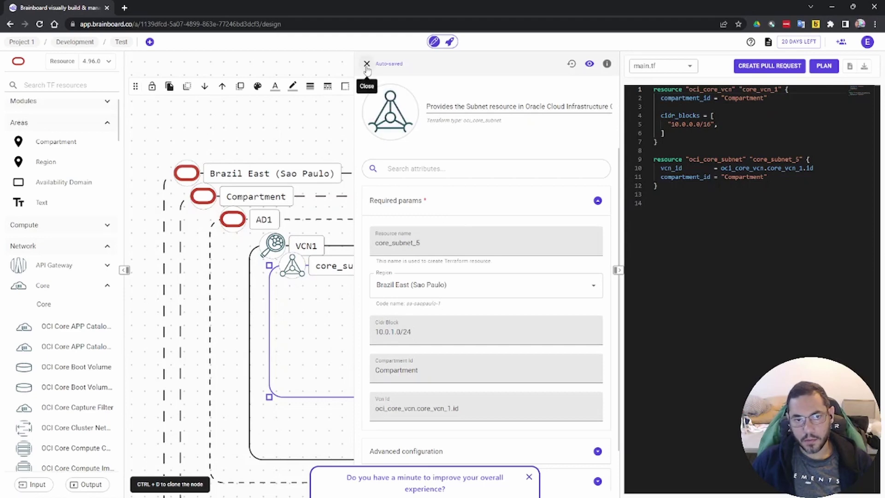
click(367, 65)
Rename the subnet's text label to subnet-private and stretch its area down close to the lower edge of VCN1.
double_click(351, 269)
double_click(351, 267)
click(352, 266)
key(BackSpace)
key(BackSpace)
key(BackSpace)
key(BackSpace)
key(BackSpace)
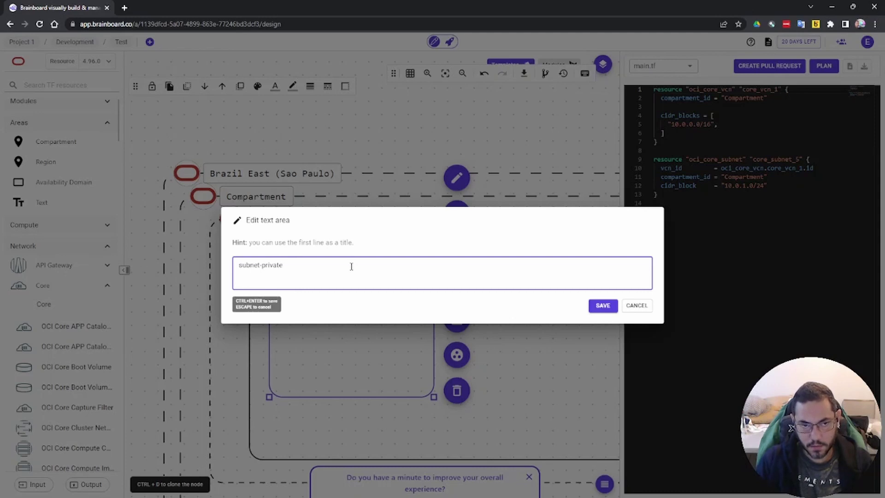
click(604, 306)
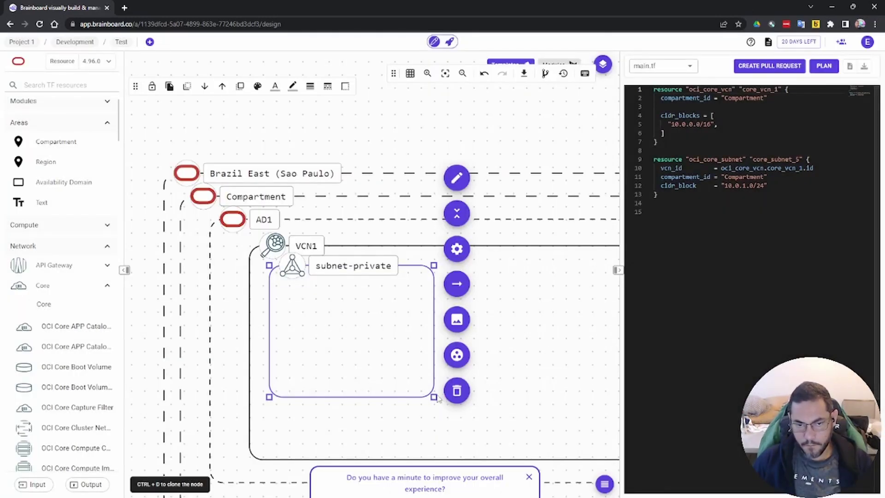
mouse_move(434, 397)
mouse_down()
mouse_move(438, 437)
mouse_move(457, 415)
mouse_up()
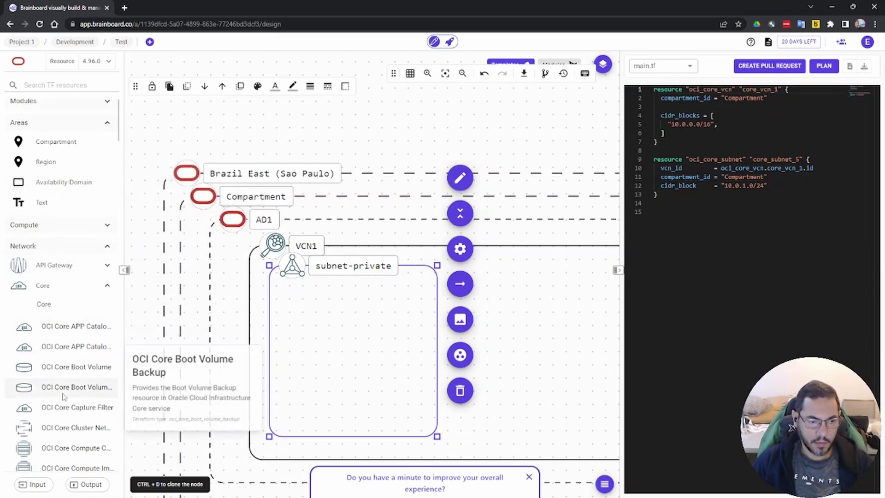
Add a second OCI Core Subnet in VCN1 beside subnet-private, with core VCN as main parent and full inheritance from the outer areas.
scroll(81, 340, down, 6)
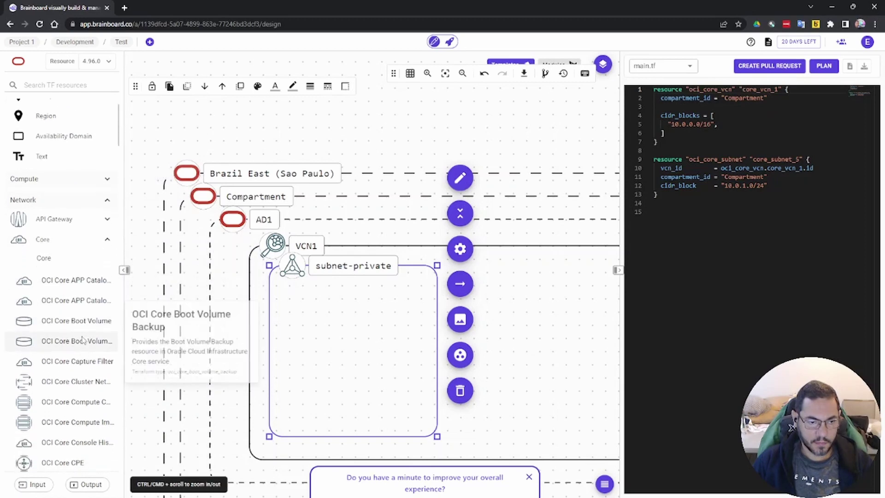
scroll(81, 345, down, 7)
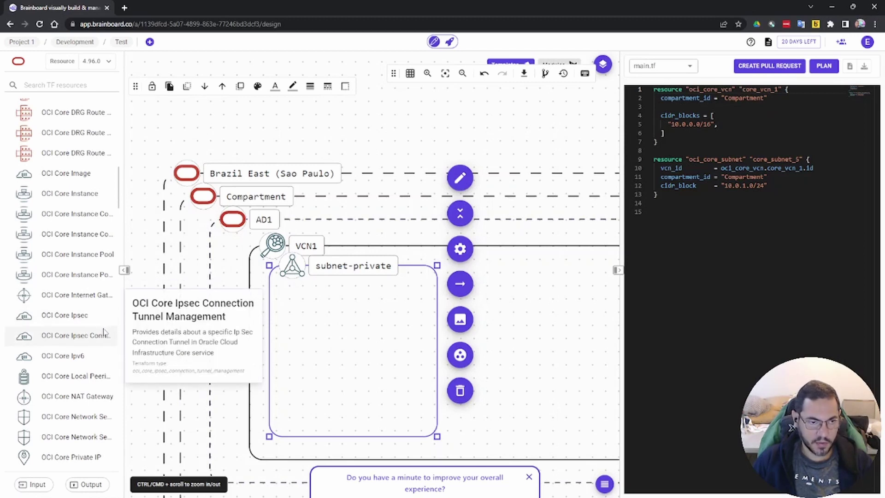
scroll(94, 325, down, 2)
scroll(93, 324, down, 2)
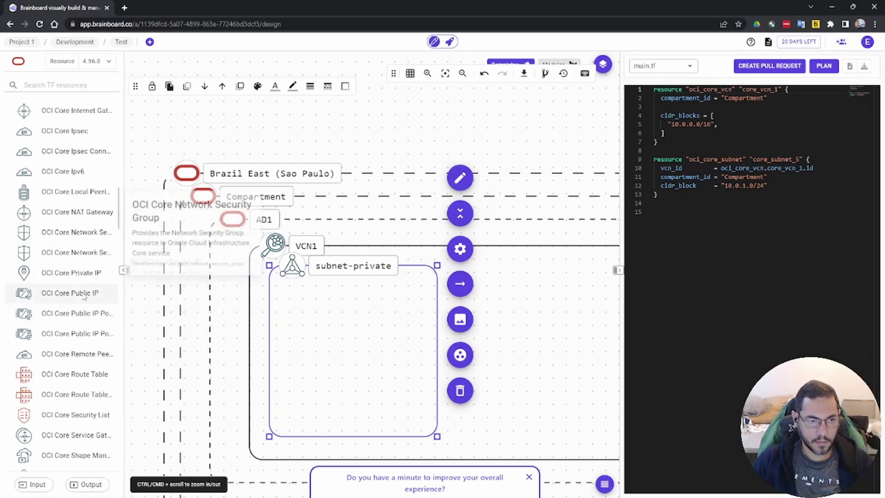
scroll(84, 339, down, 1)
scroll(83, 339, down, 2)
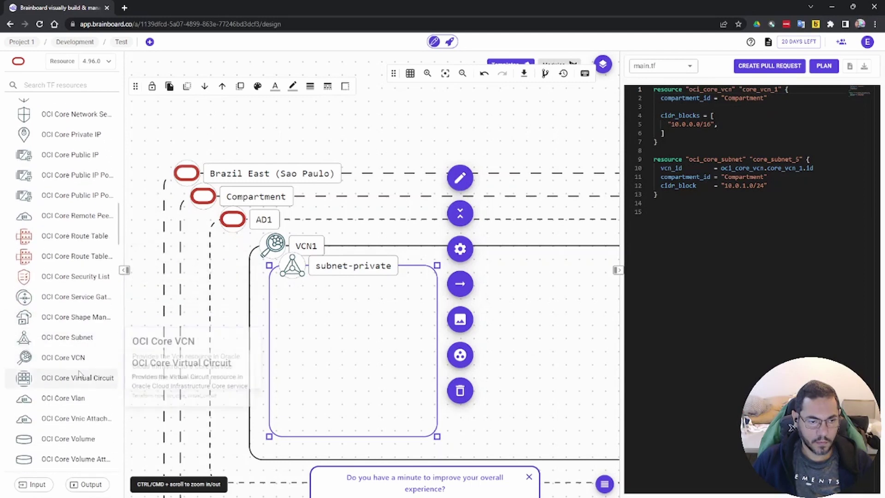
scroll(80, 369, down, 1)
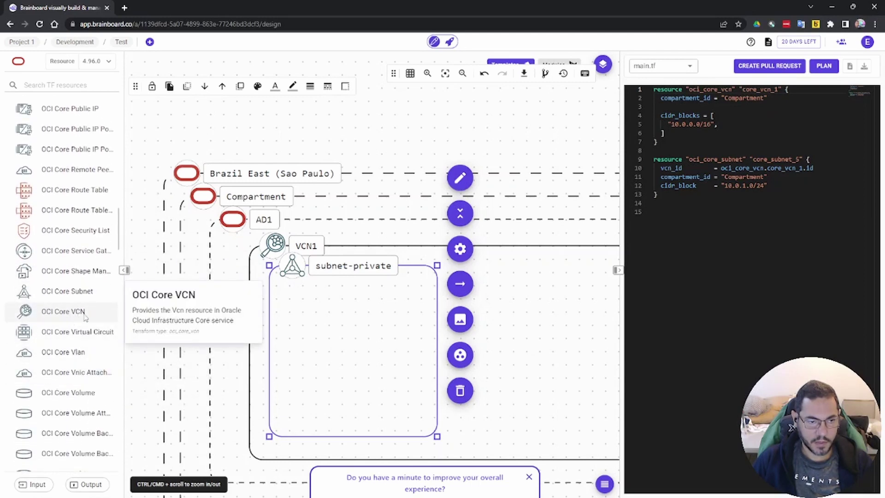
scroll(85, 313, down, 2)
scroll(88, 317, up, 3)
drag(82, 341, 500, 288)
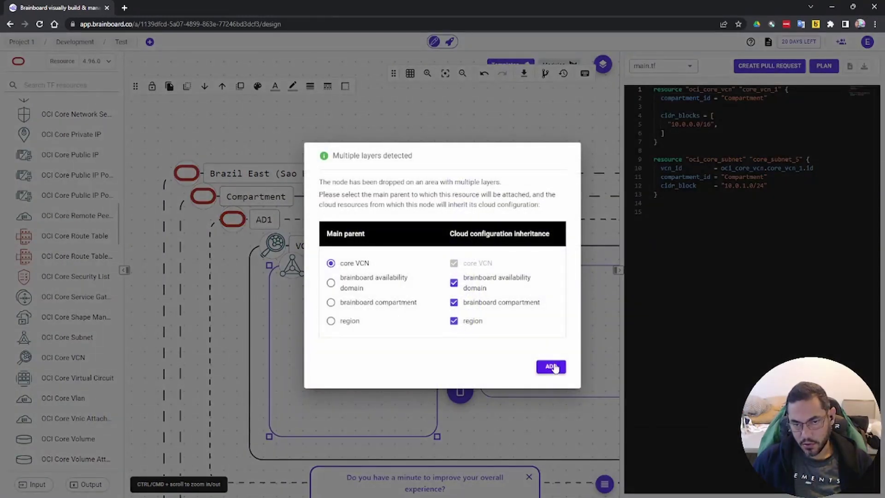
click(552, 366)
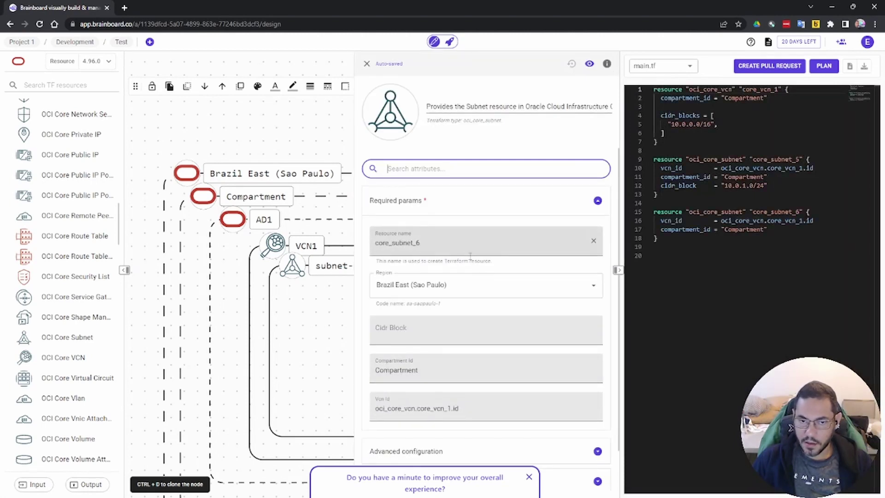
Set the second subnet's Cidr Block to 10.0.2.0/24.
click(468, 328)
text(10.0.2.0/24)
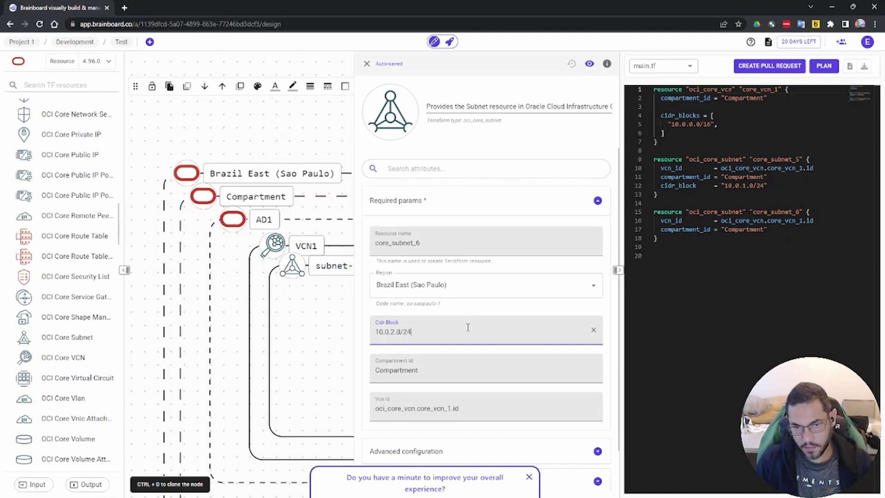
key(Return)
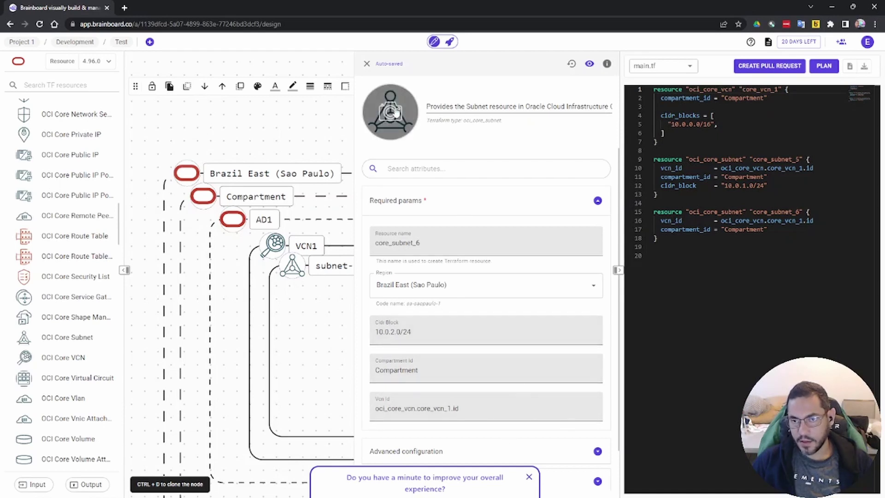
Rename the second subnet's text label to subnet-public and stretch its area down close to the lower edge of VCN1.
key(Escape)
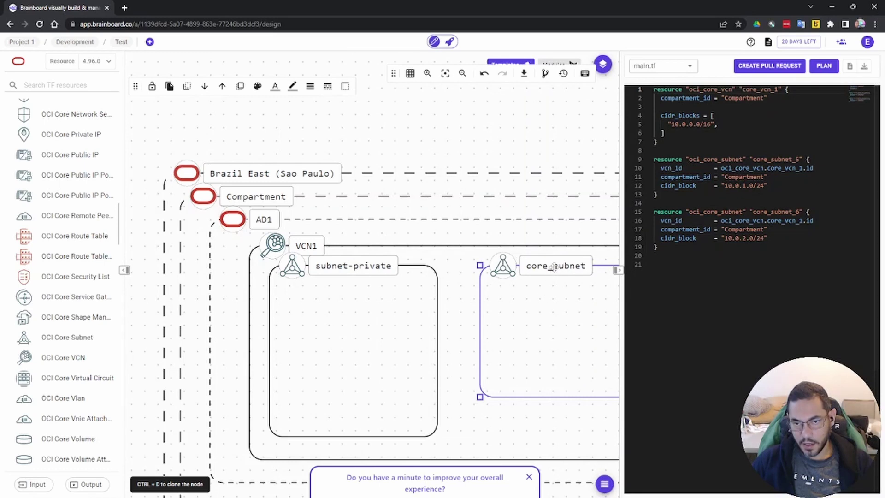
click(616, 275)
click(668, 247)
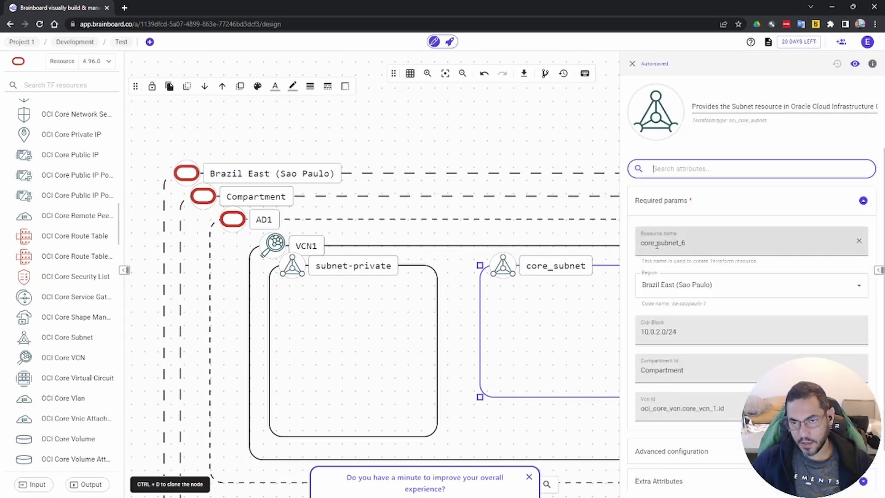
click(632, 64)
click(668, 179)
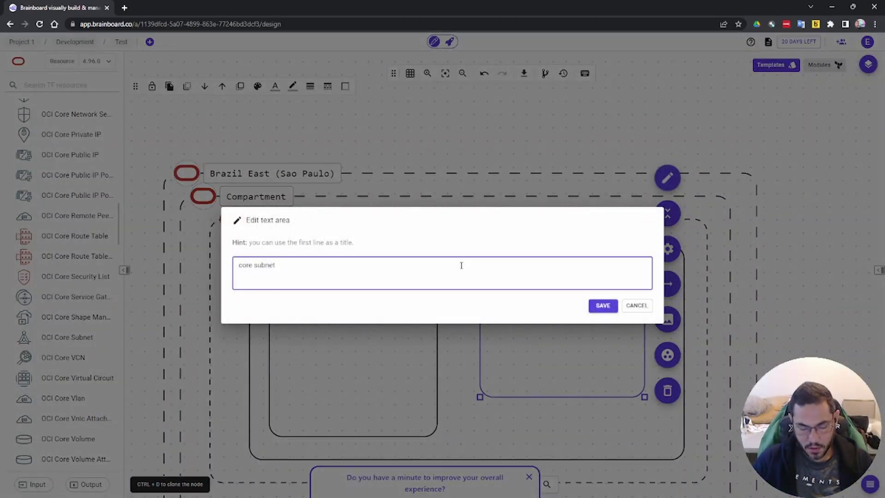
text(-public)
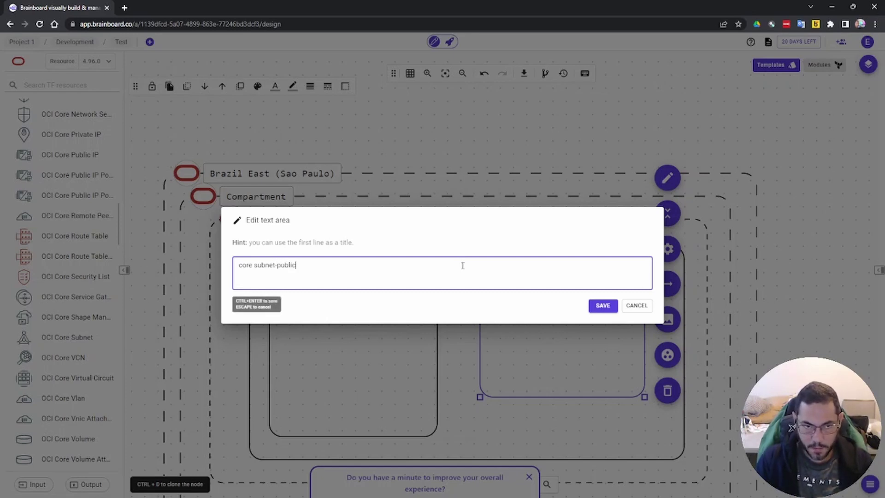
key(BackSpace)
key(BackSpace)
key(BackSpace)
key(BackSpace)
key(BackSpace)
click(604, 307)
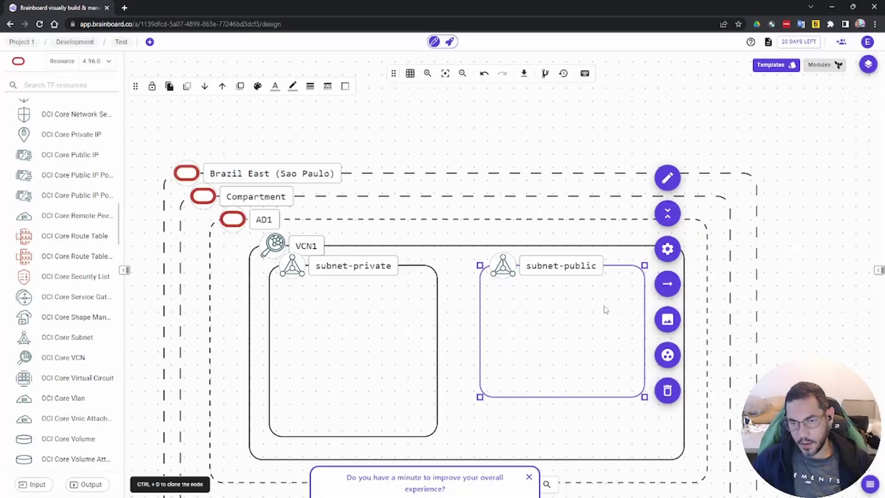
drag(646, 399, 650, 438)
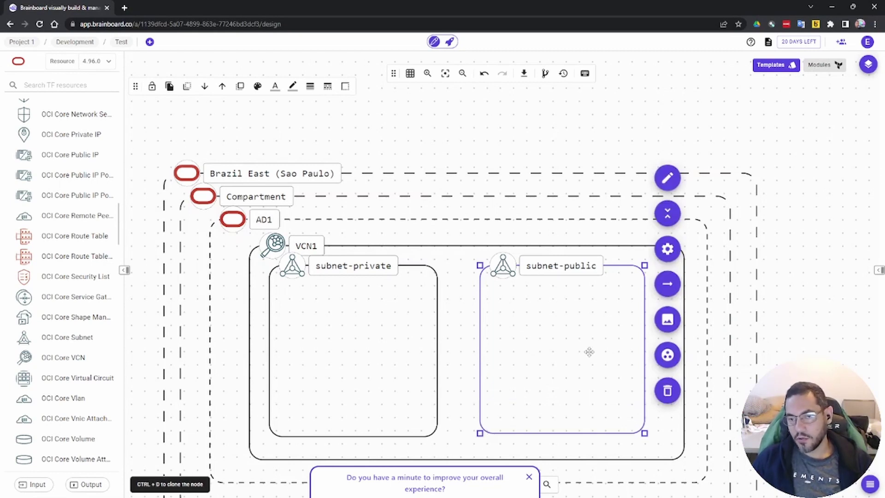
Add an OCI Core Route Table on the lower edge of each subnet, with core subnet as main parent and full inheritance.
scroll(816, 298, down, 1)
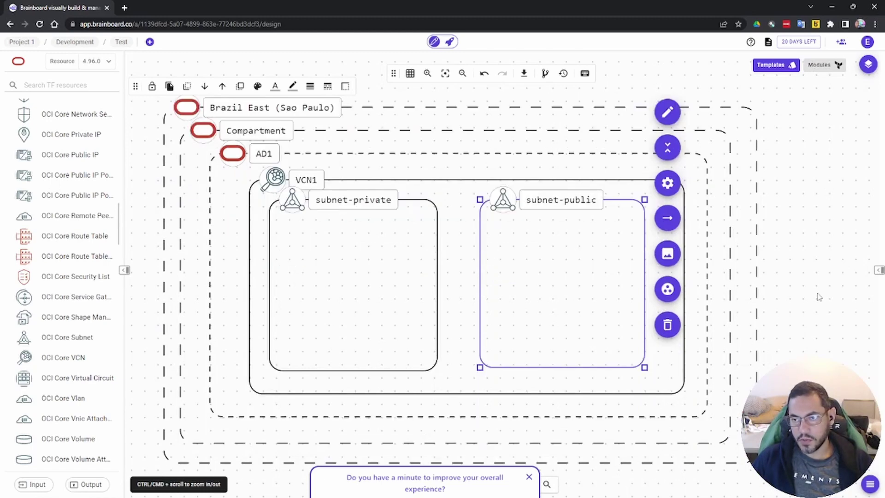
scroll(104, 201, up, 5)
scroll(92, 222, down, 5)
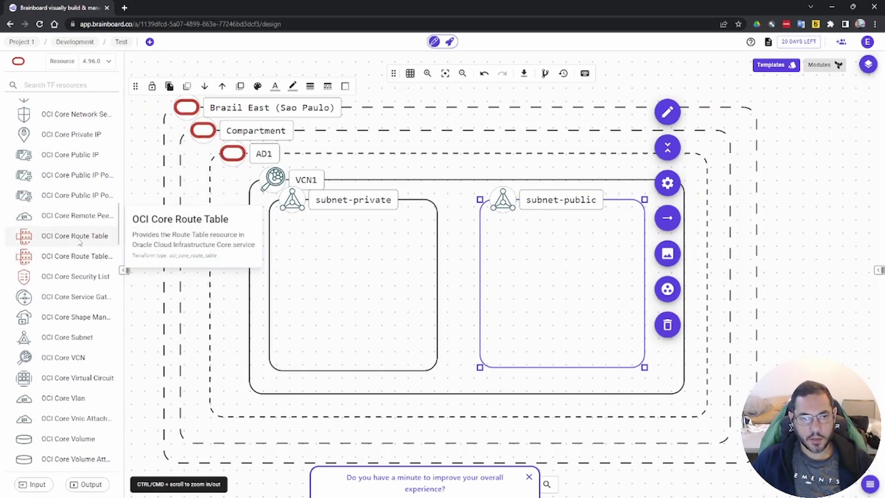
drag(78, 240, 296, 350)
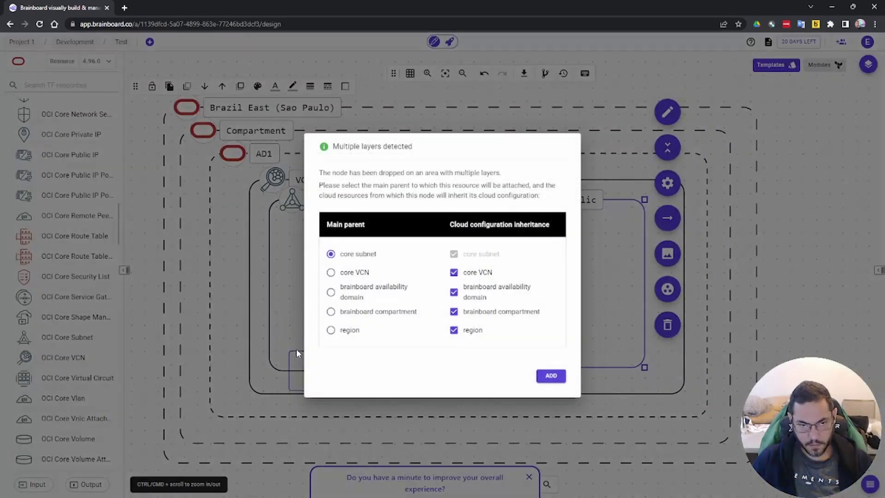
click(546, 378)
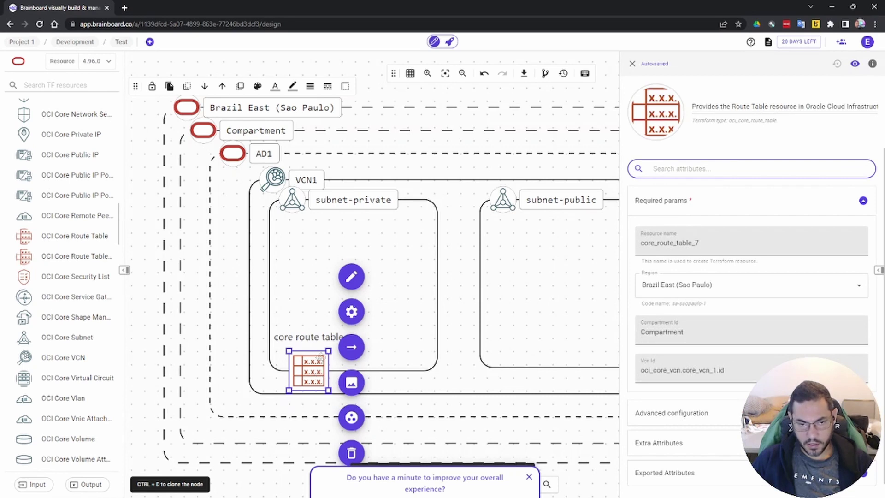
click(320, 356)
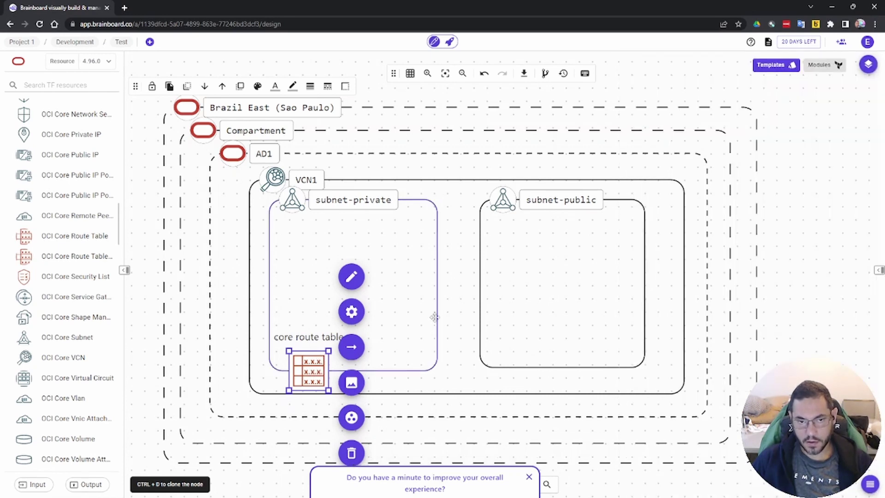
click(461, 332)
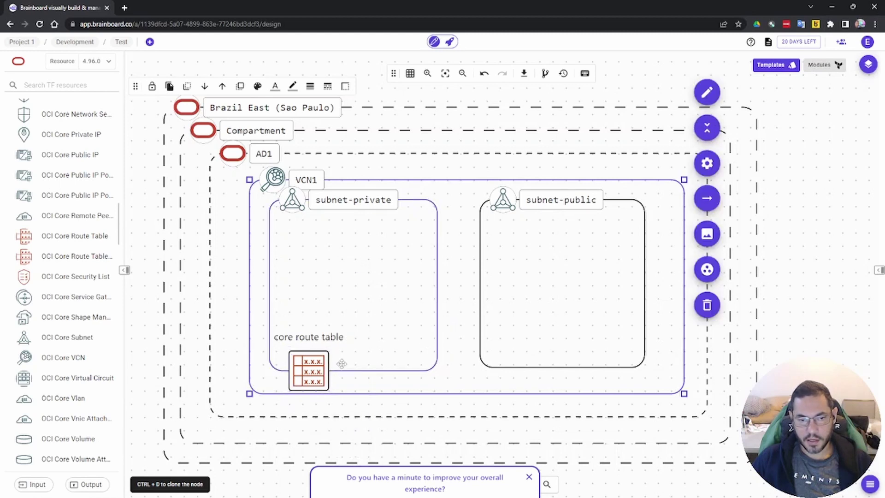
drag(69, 236, 498, 347)
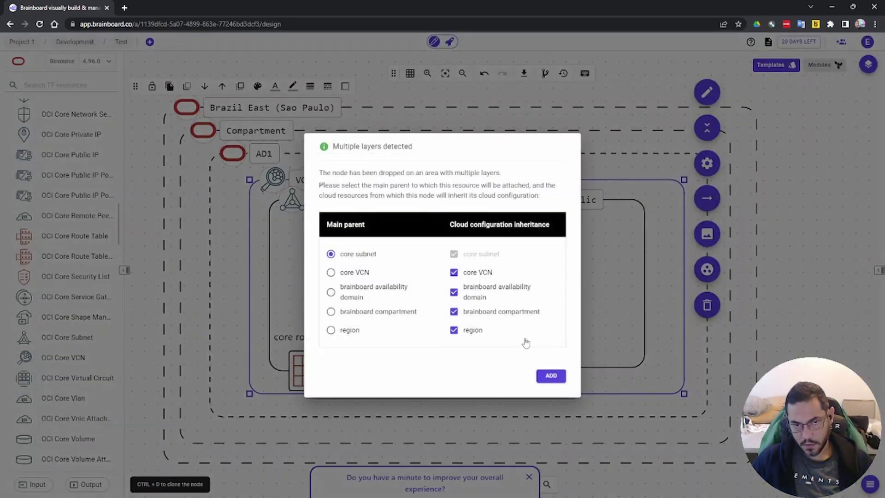
click(551, 376)
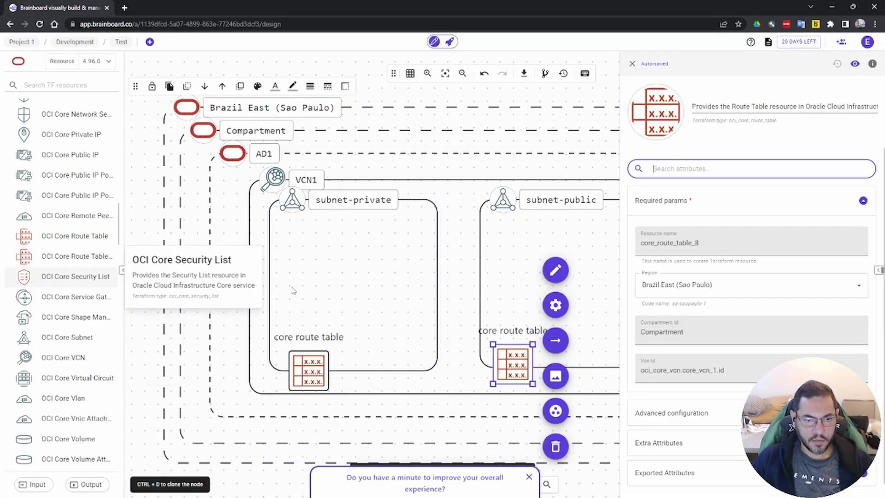
Add an OCI Core Security List beside the route table of each subnet, with core subnet as main parent and full inheritance.
drag(348, 328, 370, 356)
click(551, 375)
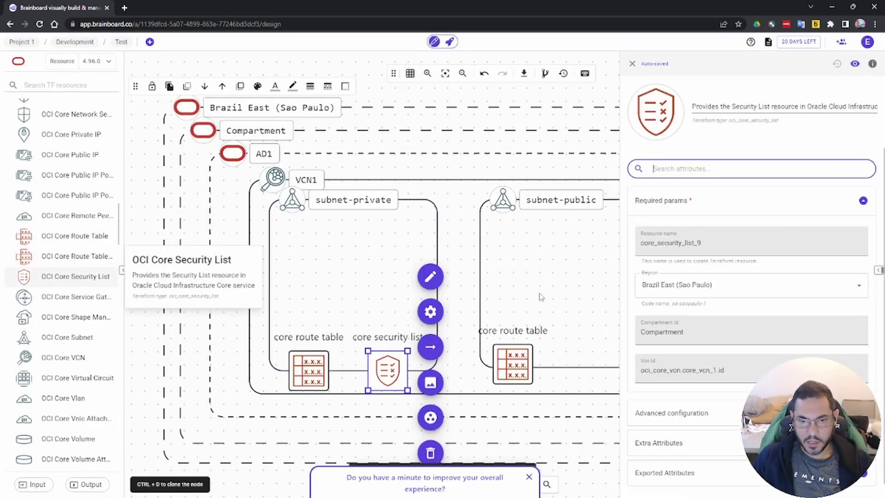
drag(593, 344, 595, 345)
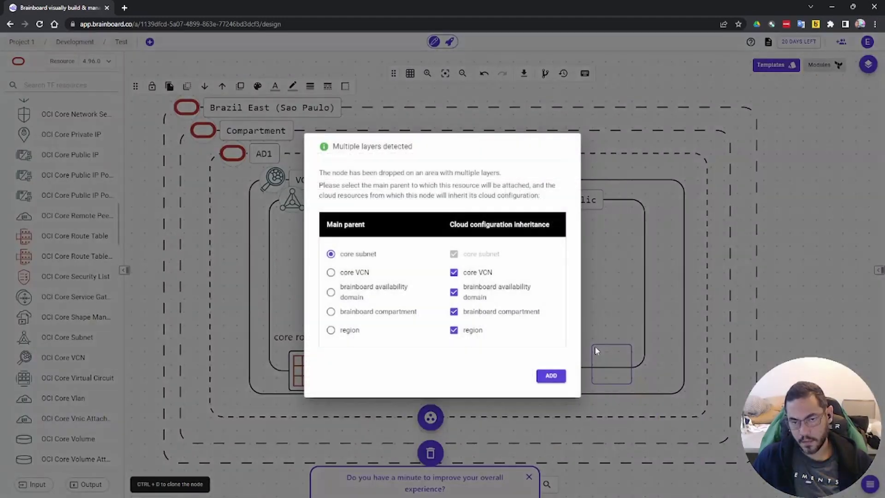
click(552, 374)
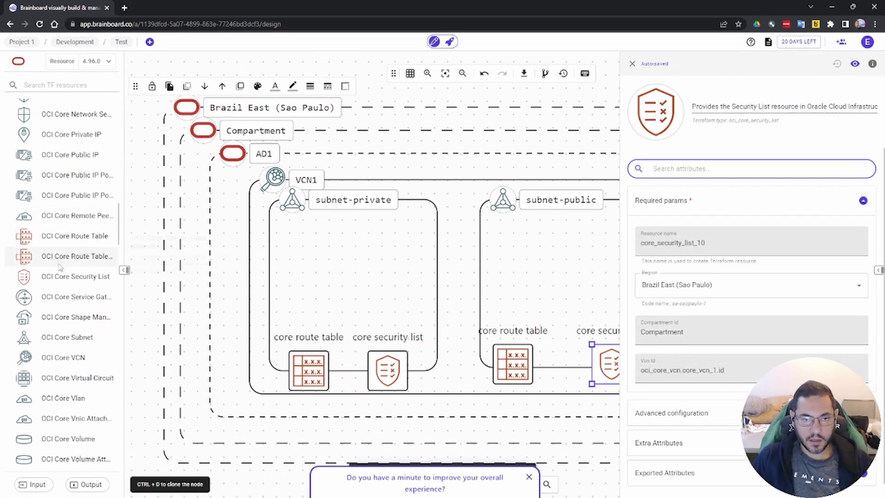
Look through the OCI Core network resources for the gateway resources.
scroll(69, 240, up, 6)
scroll(66, 242, down, 9)
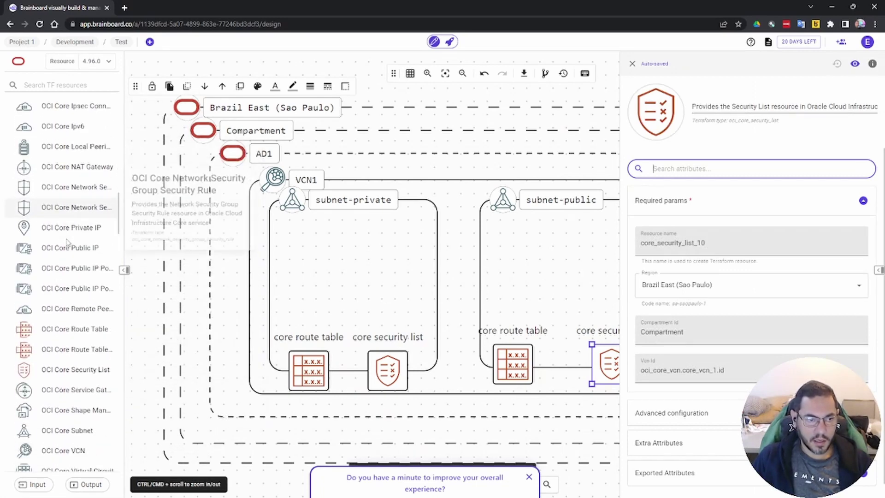
scroll(67, 242, down, 1)
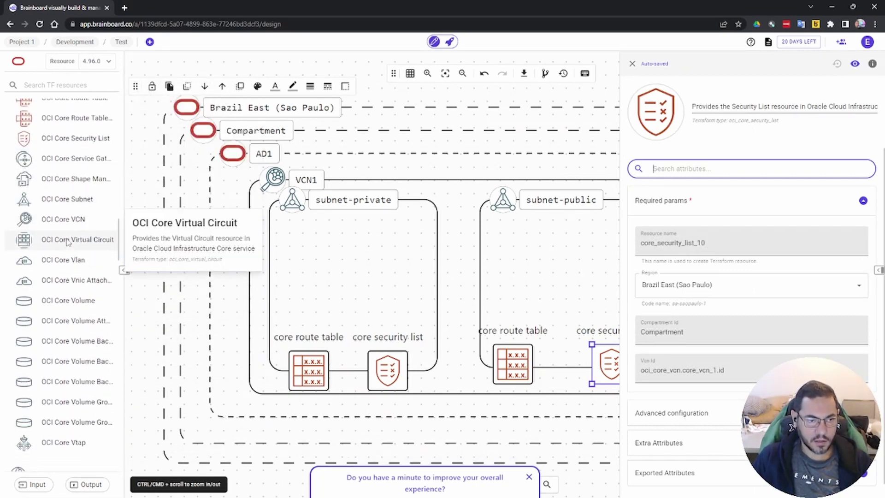
scroll(68, 242, up, 14)
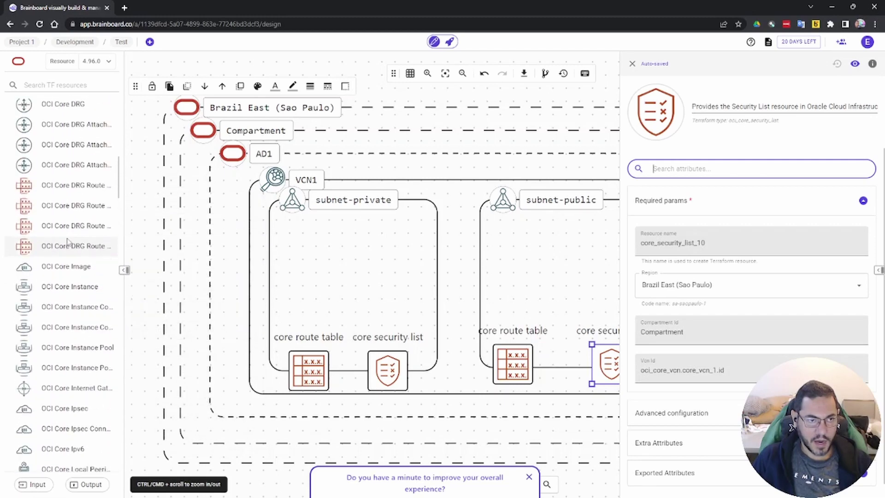
scroll(68, 242, up, 6)
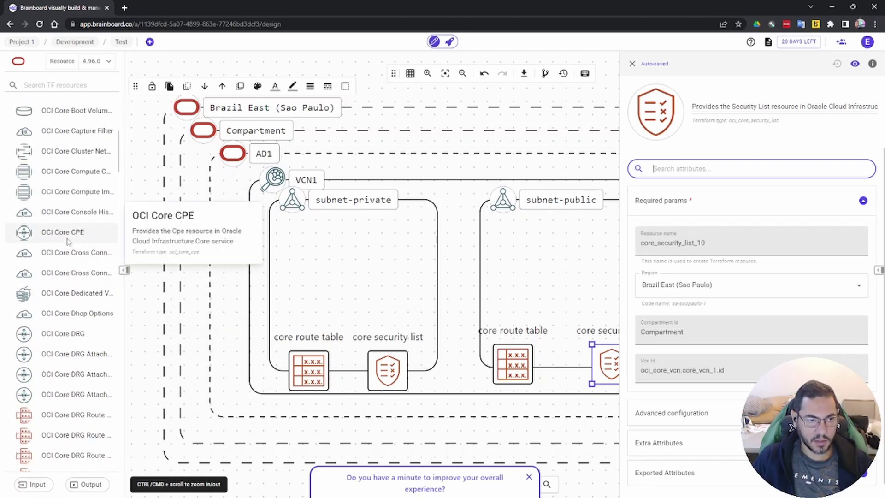
scroll(68, 243, up, 8)
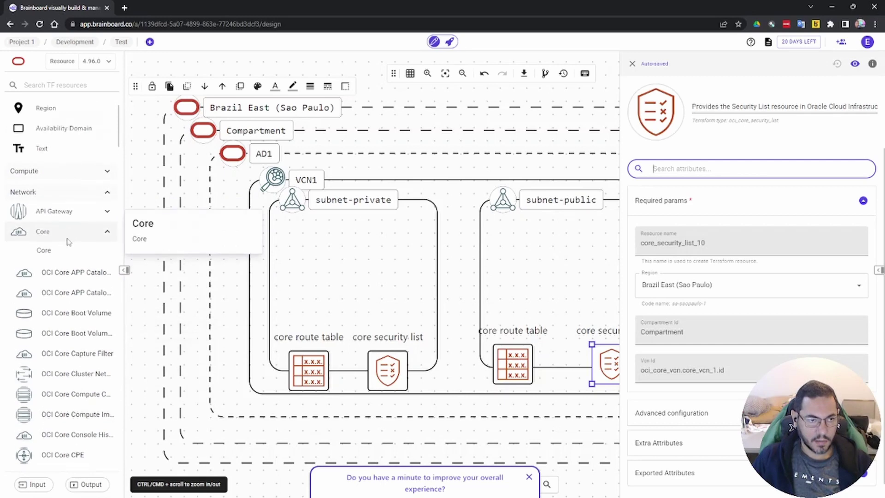
scroll(68, 243, down, 8)
scroll(69, 244, down, 4)
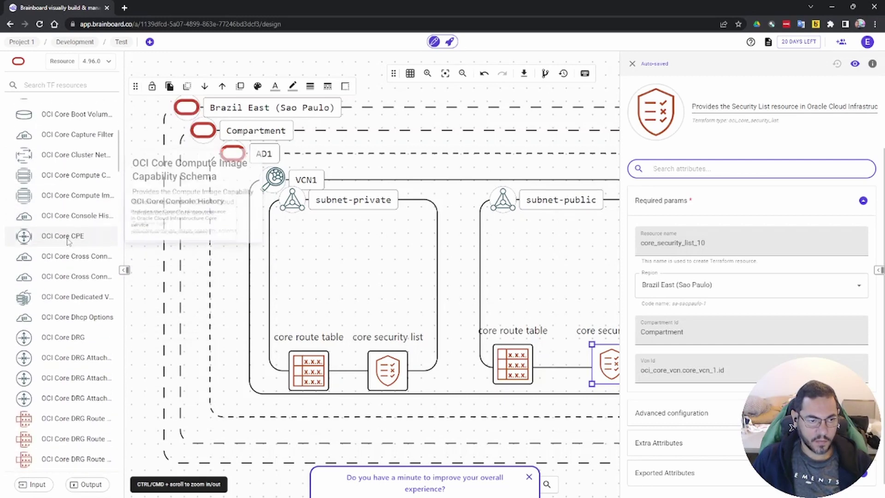
scroll(72, 248, down, 8)
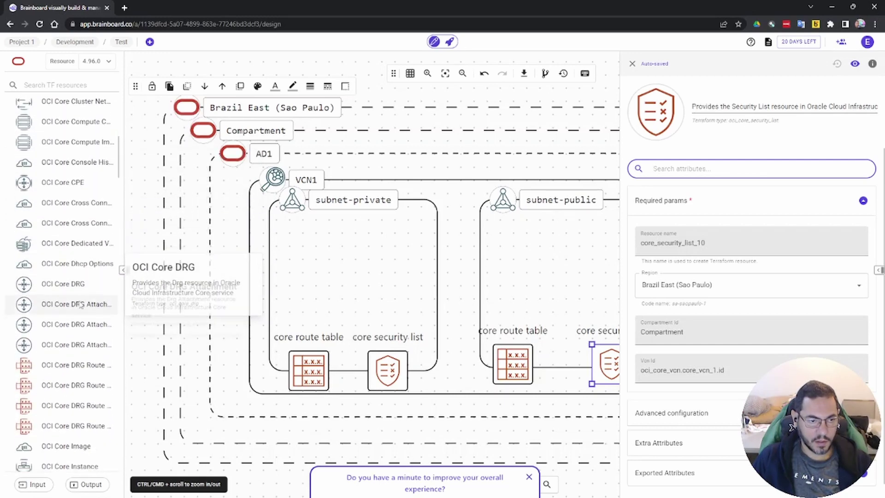
scroll(82, 310, down, 9)
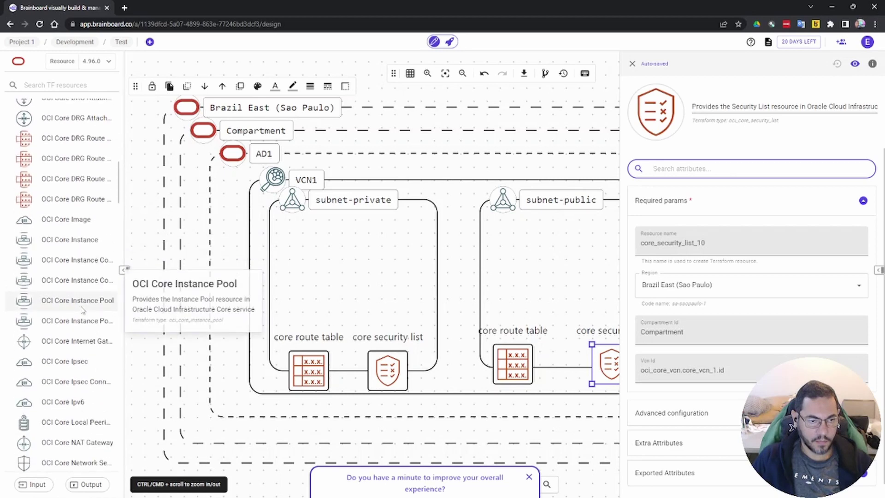
scroll(83, 309, down, 1)
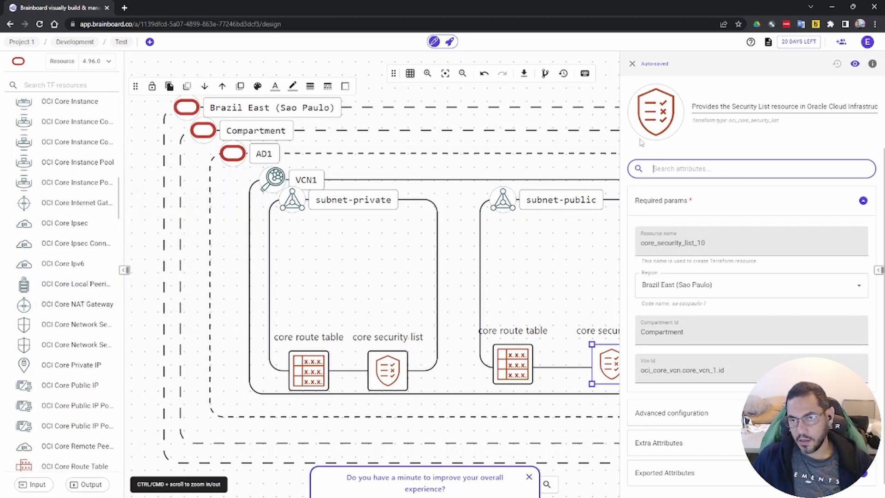
Add an OCI Core Internet Gateway on the right edge of subnet-public, with core subnet as main parent and full inheritance.
click(632, 64)
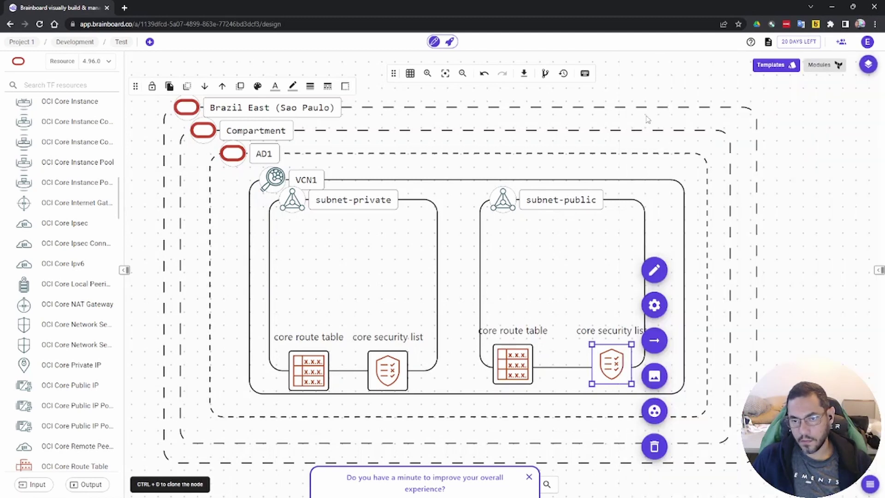
click(705, 241)
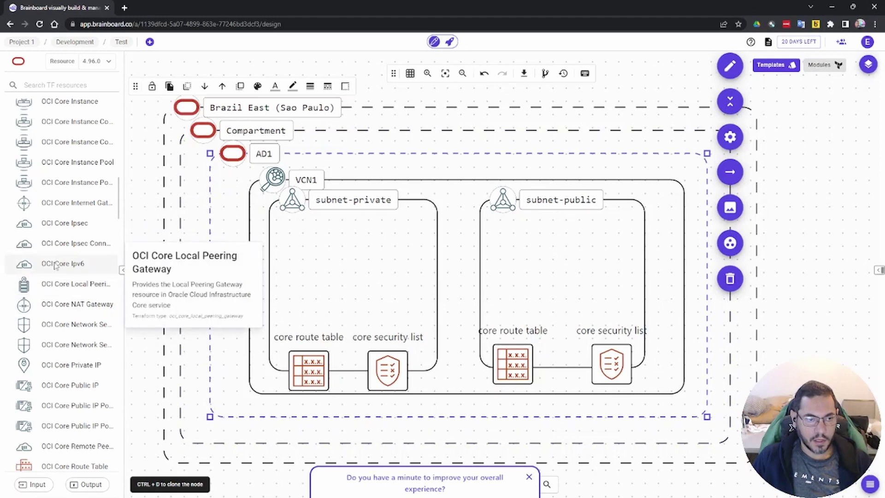
drag(58, 210, 626, 239)
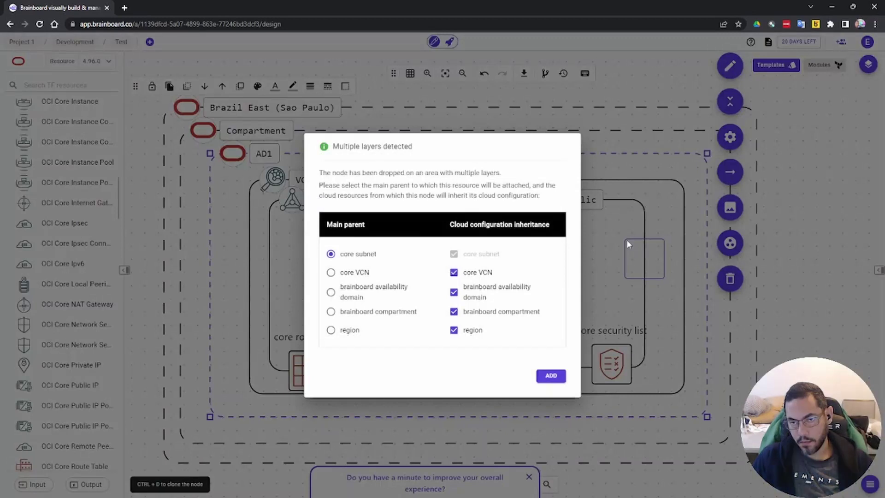
click(551, 376)
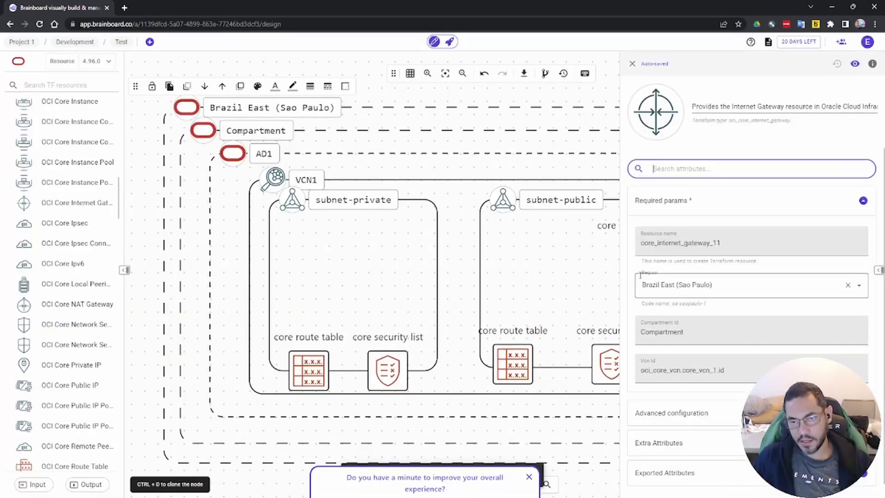
click(632, 64)
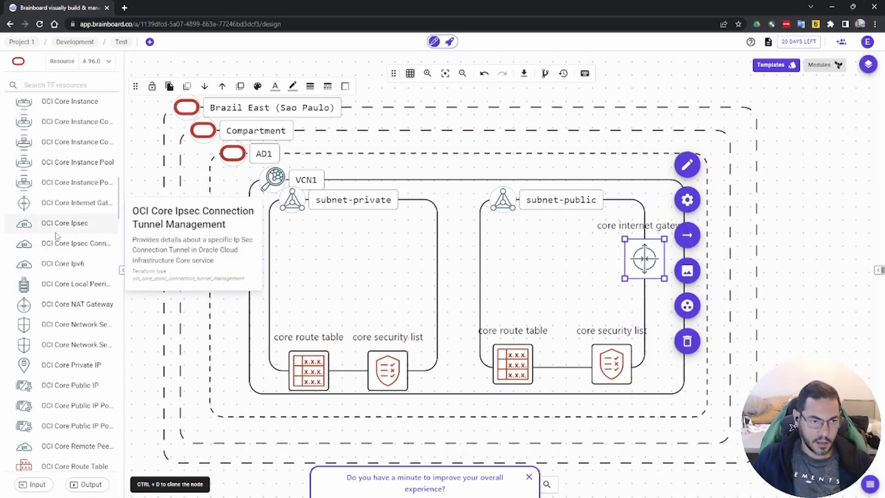
Add an OCI Core NAT Gateway on the left edge of subnet-private and close its configuration.
drag(60, 310, 261, 257)
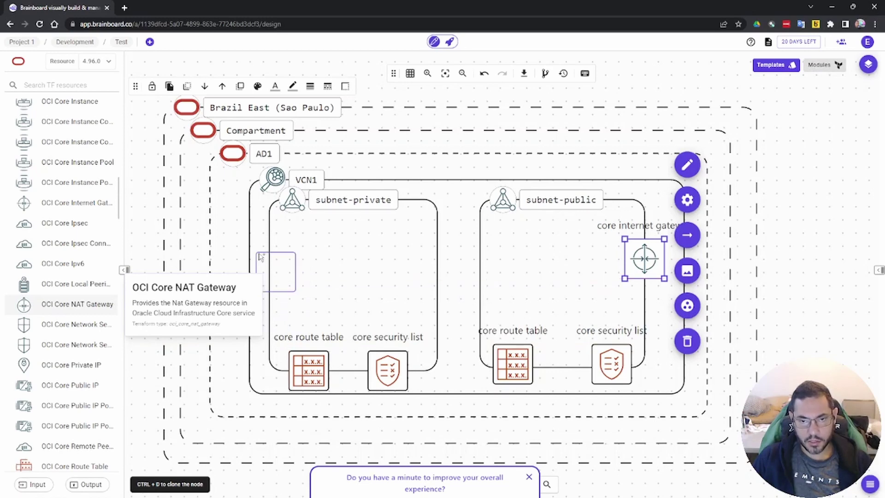
drag(261, 257, 261, 257)
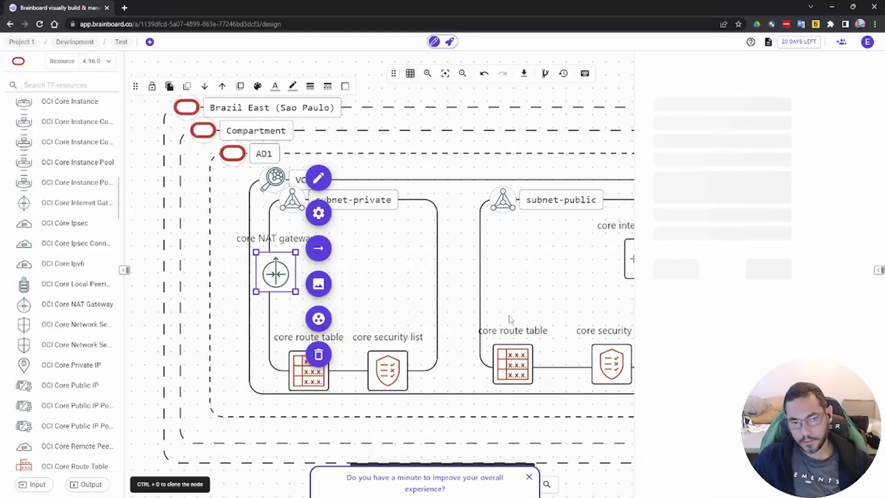
click(457, 298)
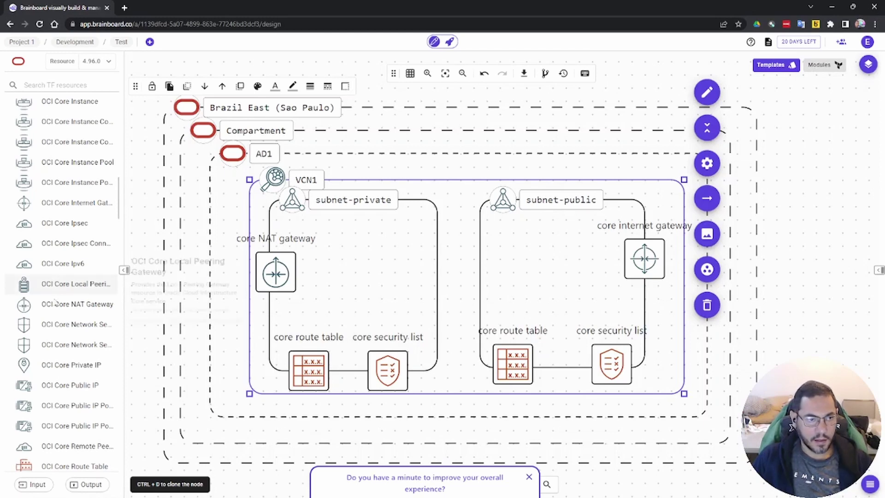
Look through the OCI Core network resources and the Network Firewall group for a dynamic routing gateway.
scroll(66, 356, down, 3)
scroll(65, 356, down, 4)
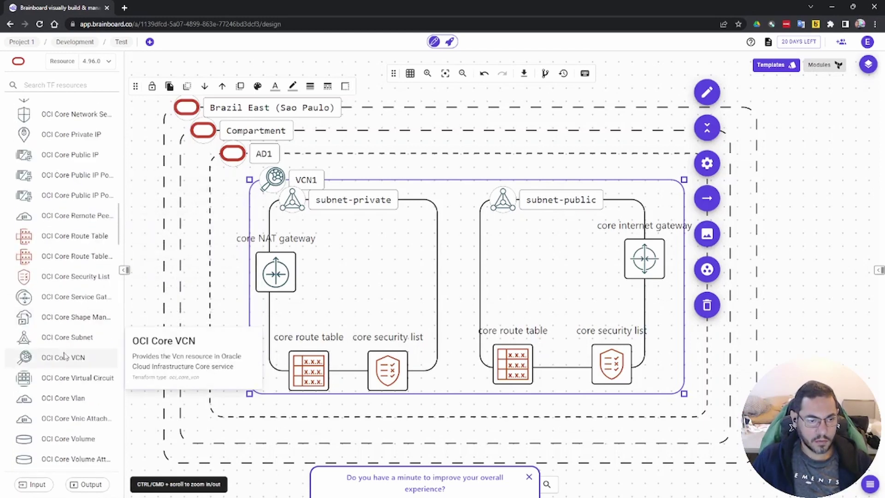
scroll(65, 356, down, 4)
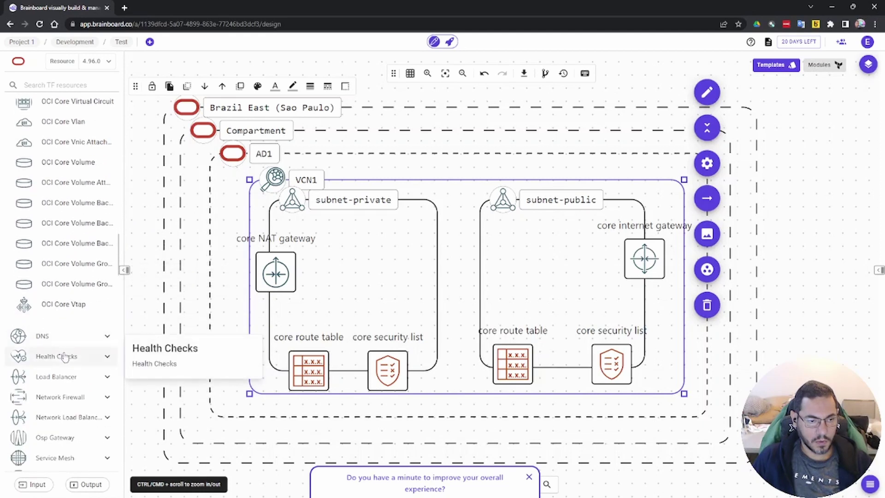
scroll(65, 356, down, 2)
scroll(65, 356, up, 8)
scroll(66, 356, up, 2)
scroll(66, 356, up, 2)
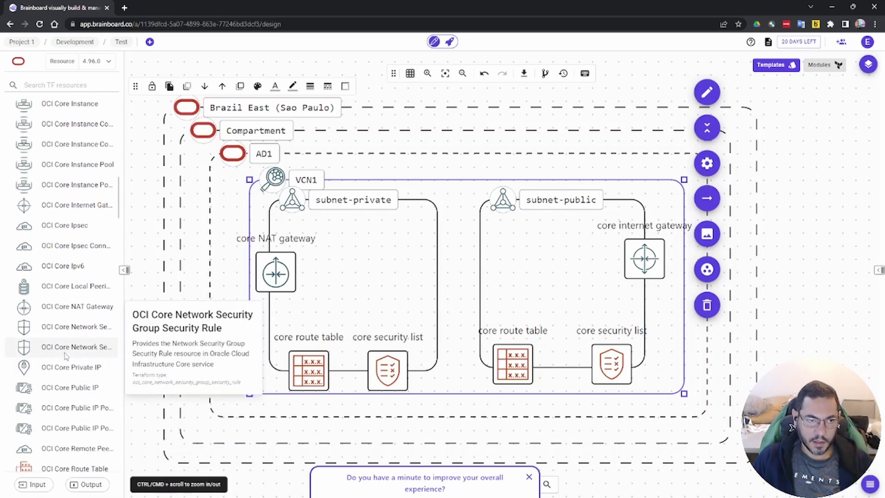
scroll(65, 356, up, 4)
scroll(65, 356, up, 6)
scroll(65, 356, down, 12)
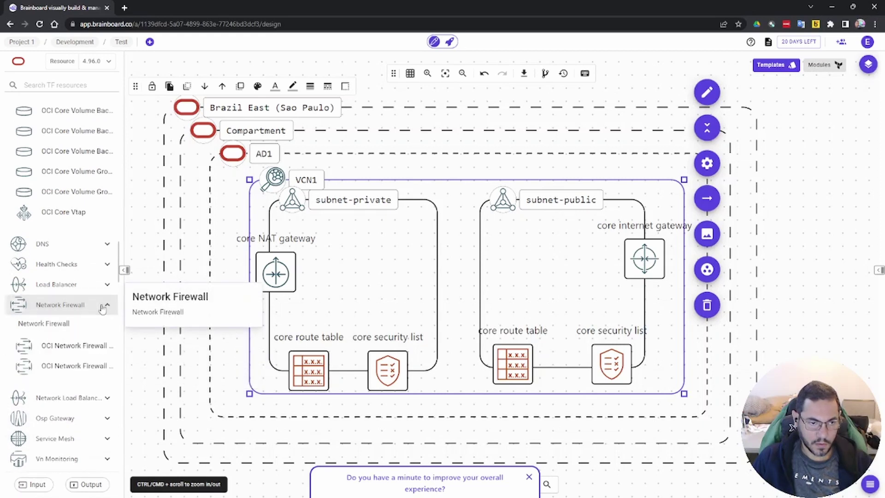
scroll(102, 308, up, 6)
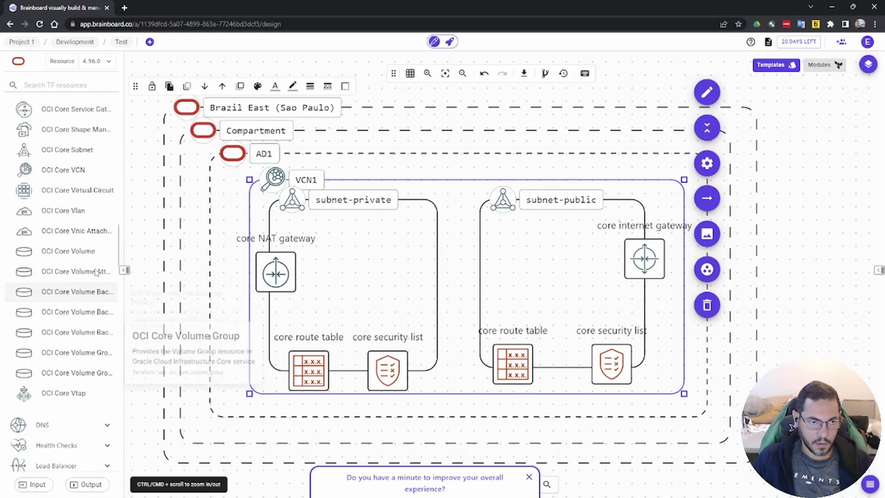
scroll(73, 295, up, 1)
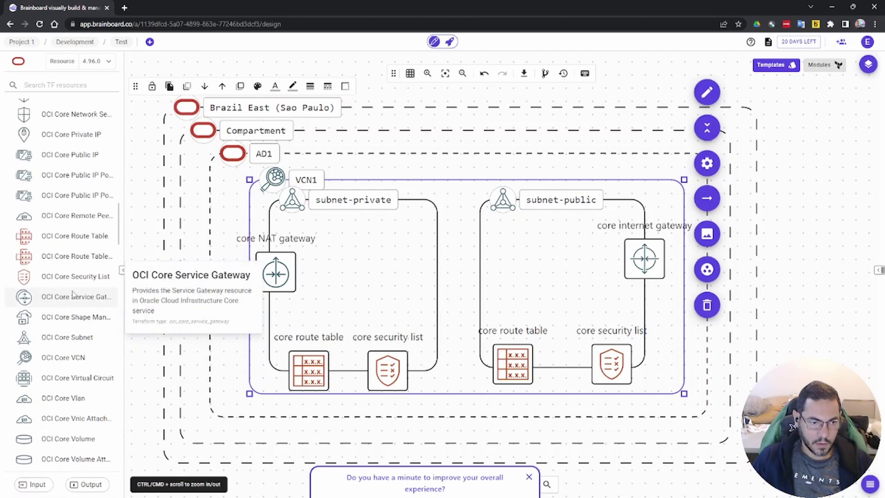
scroll(73, 294, up, 2)
scroll(73, 294, up, 6)
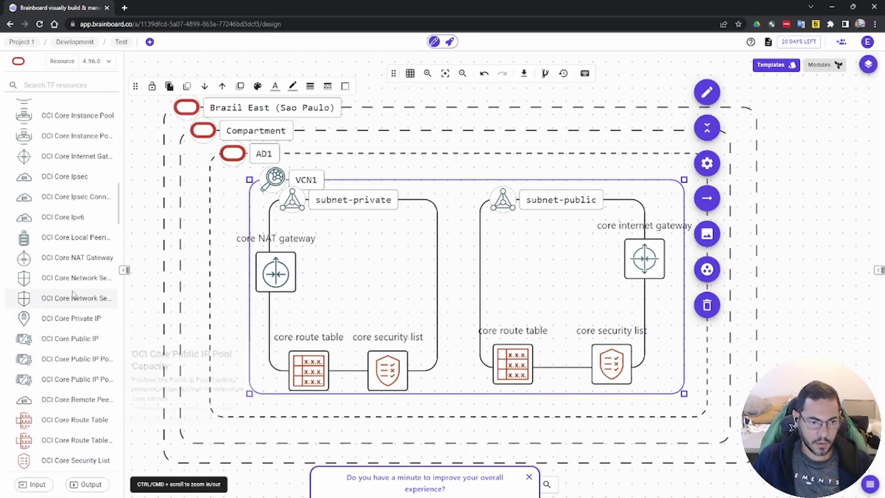
scroll(75, 293, up, 2)
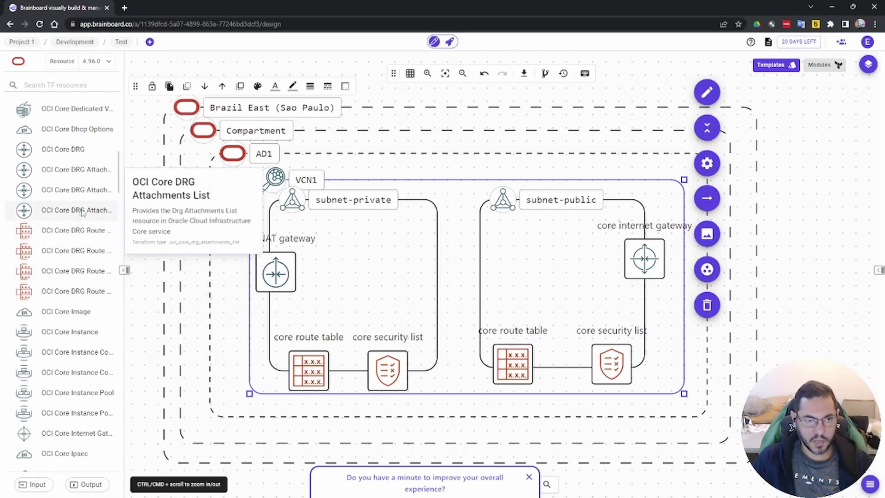
Add an OCI Core DRG on VCN1's lower edge between the two subnets, with core VCN as main parent and full inheritance.
drag(65, 149, 441, 379)
drag(439, 378, 439, 376)
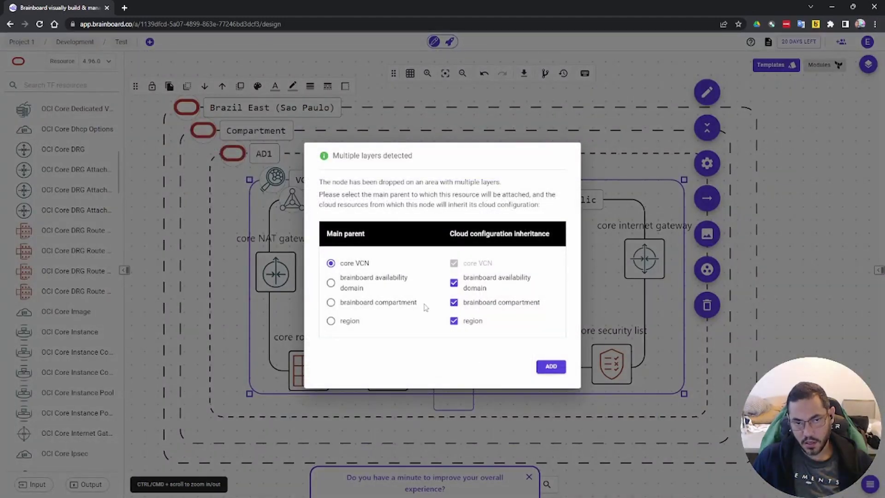
click(551, 366)
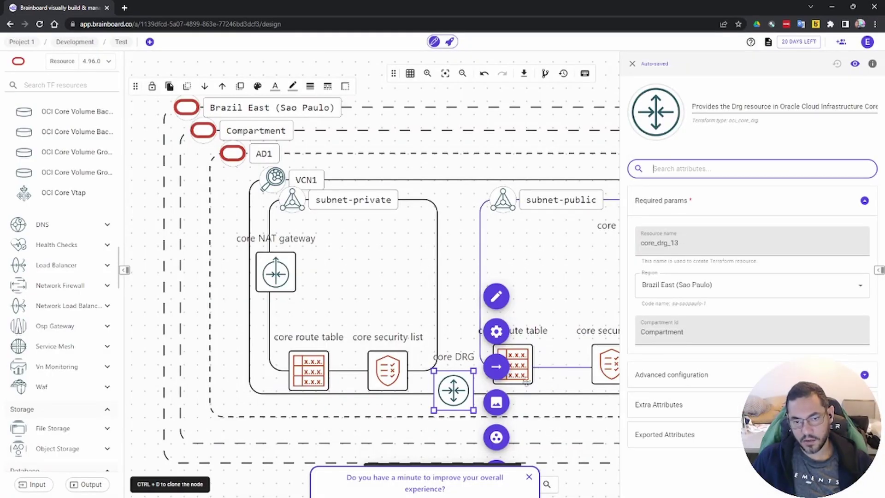
click(470, 392)
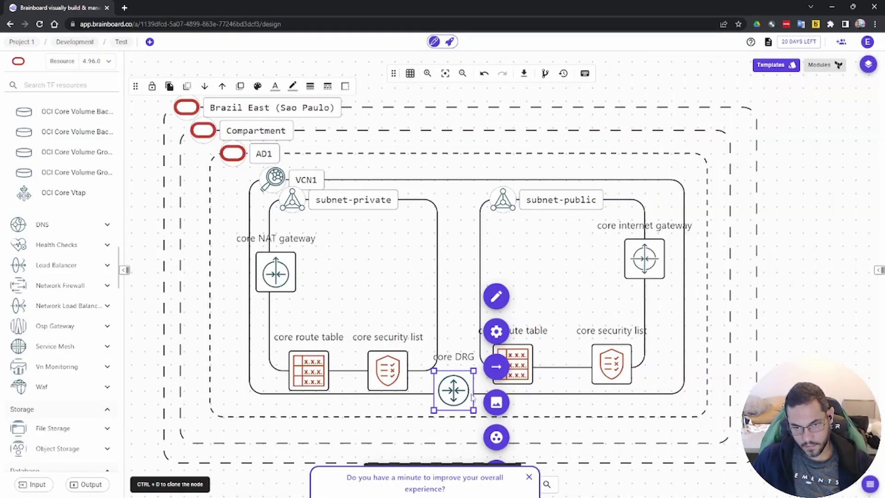
drag(471, 391, 477, 391)
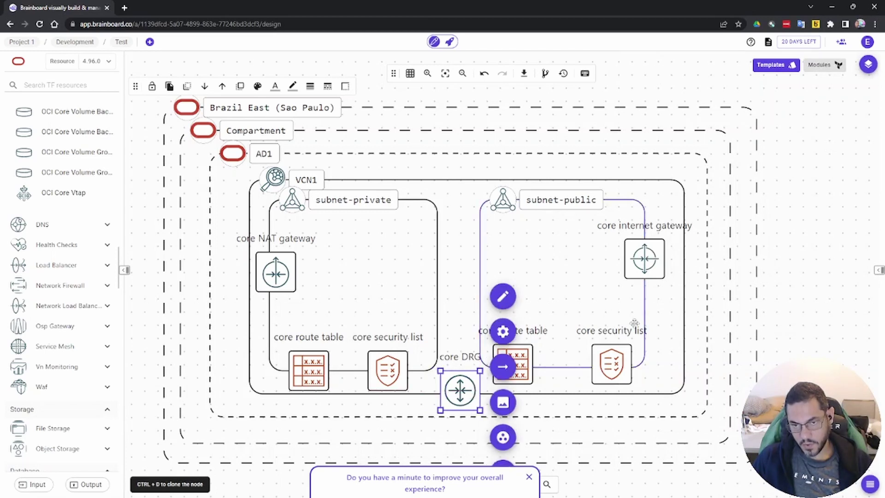
click(664, 319)
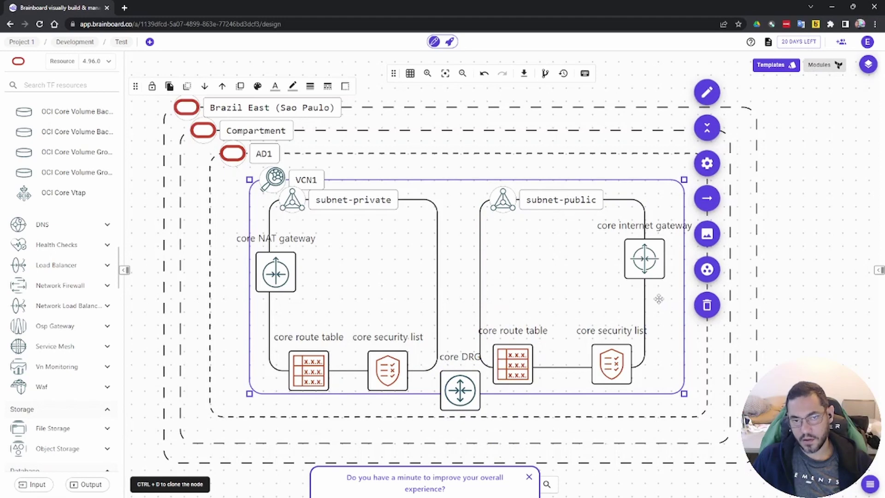
Collapse the network resources and look through the OCI Database resources for a database to place.
scroll(46, 254, up, 20)
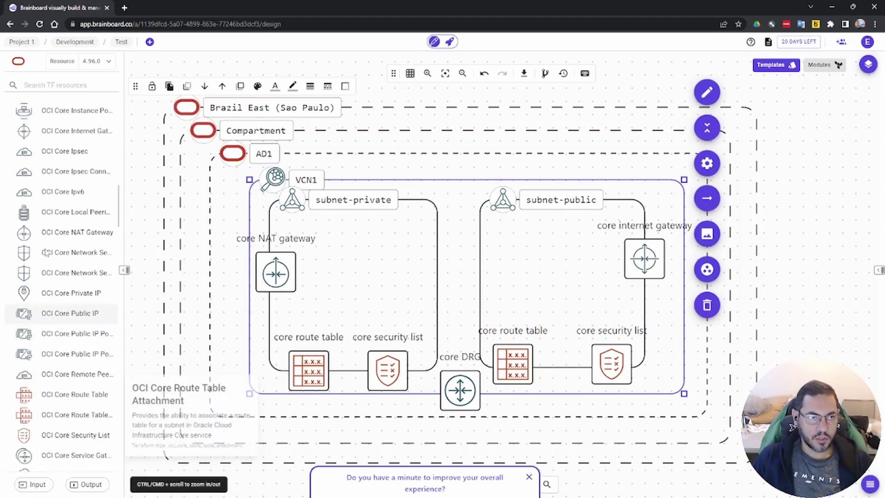
scroll(45, 254, up, 2)
click(107, 253)
scroll(91, 332, down, 5)
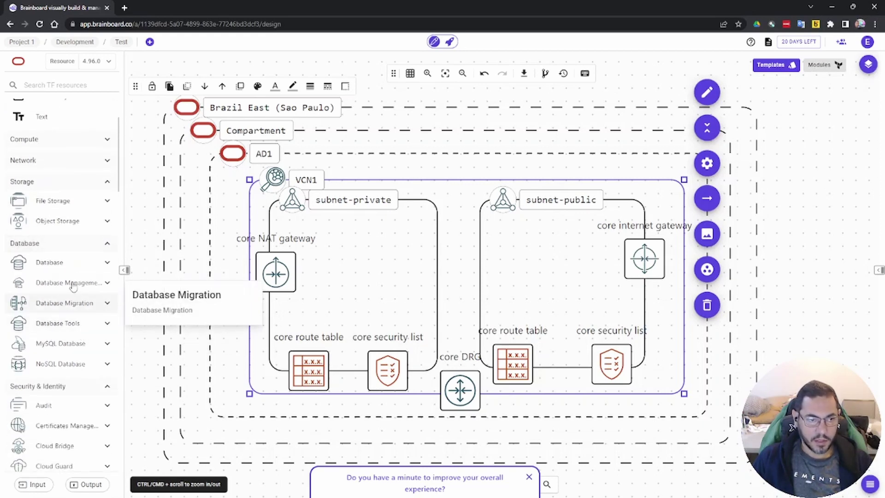
drag(67, 267, 115, 257)
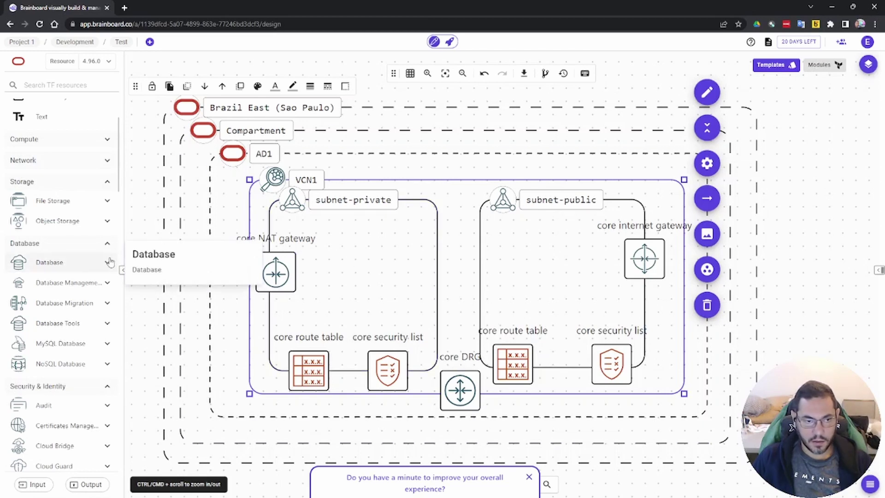
click(107, 262)
scroll(83, 323, down, 8)
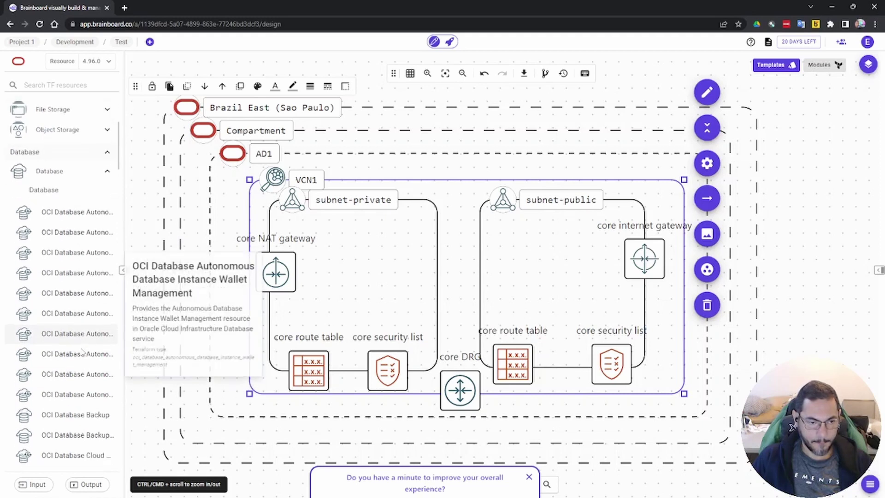
scroll(83, 353, down, 2)
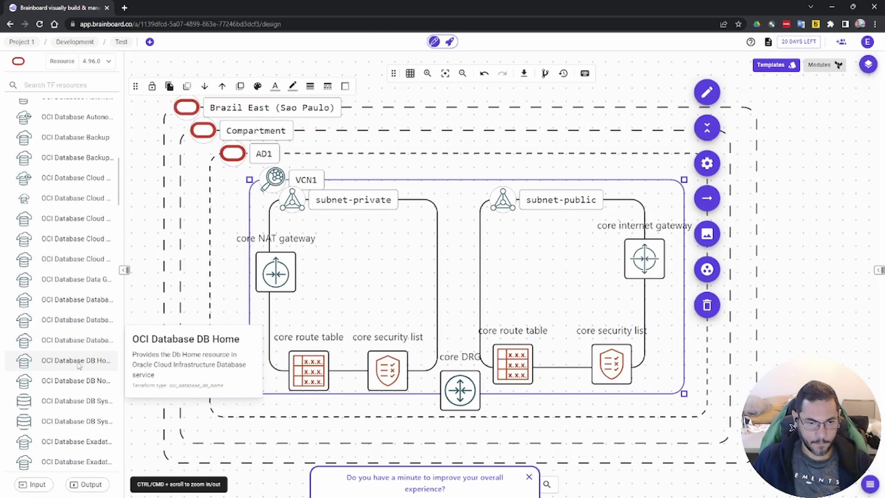
scroll(76, 381, down, 8)
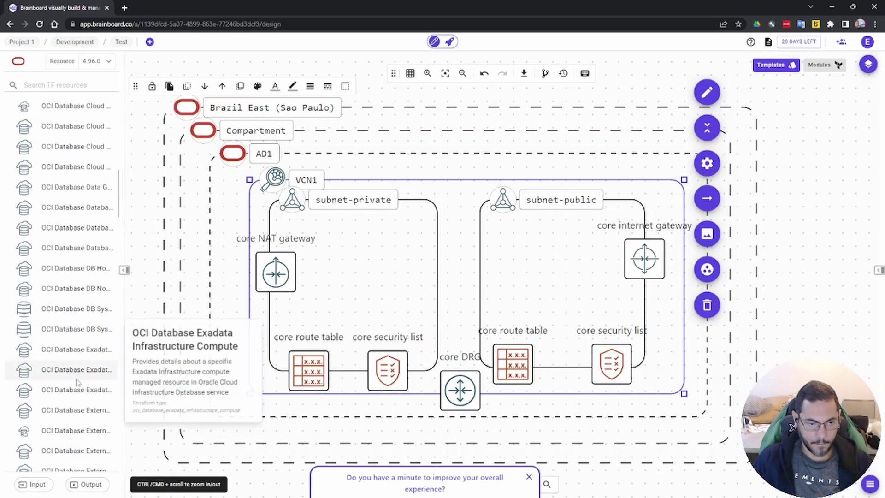
scroll(75, 383, up, 10)
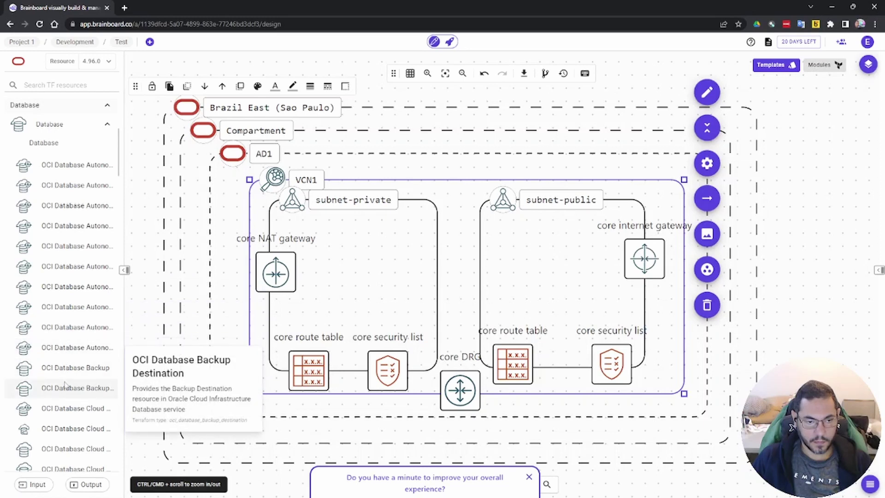
scroll(74, 374, down, 1)
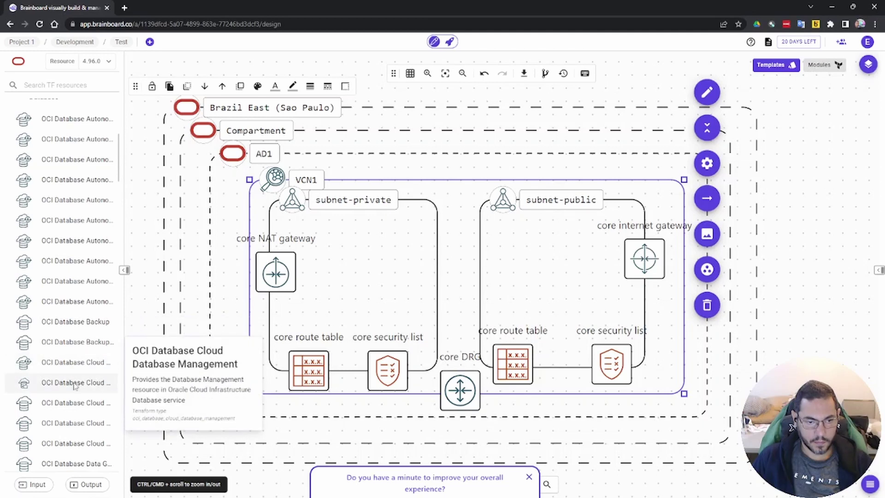
scroll(75, 386, down, 1)
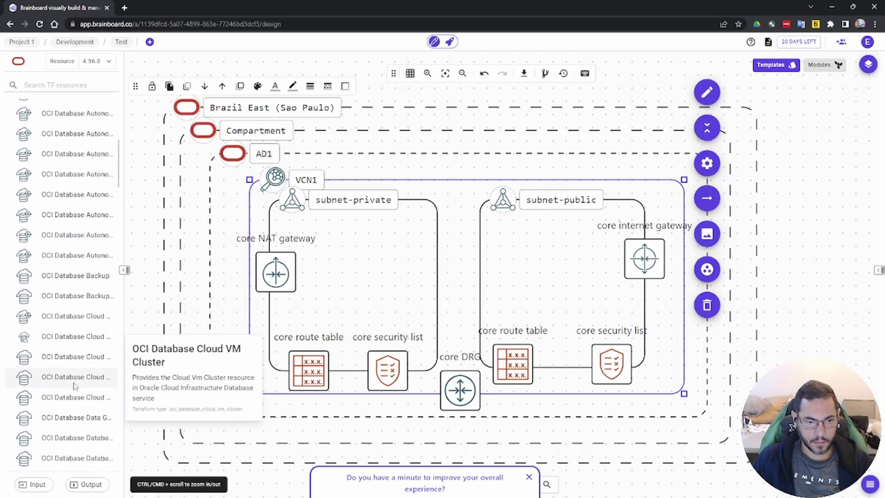
scroll(72, 401, down, 1)
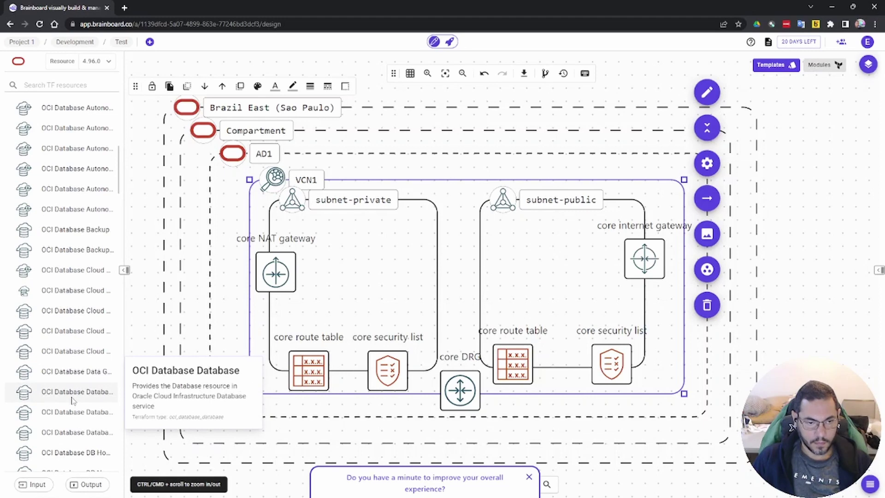
Add an OCI Database Database inside subnet-private, with core subnet as main parent and full inheritance, and close its configuration.
drag(72, 398, 337, 261)
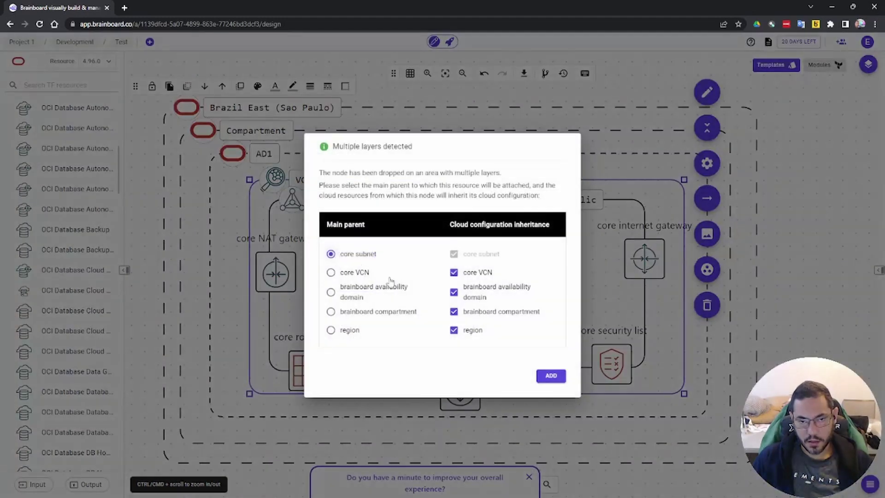
click(548, 378)
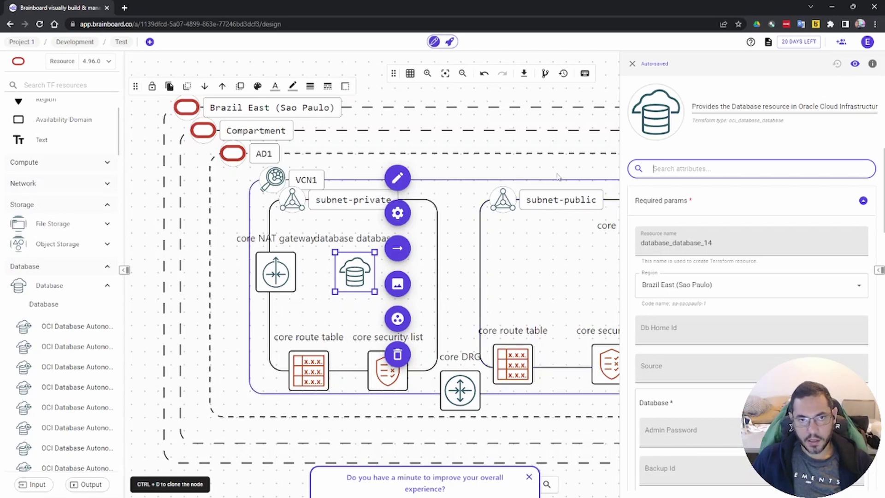
click(462, 75)
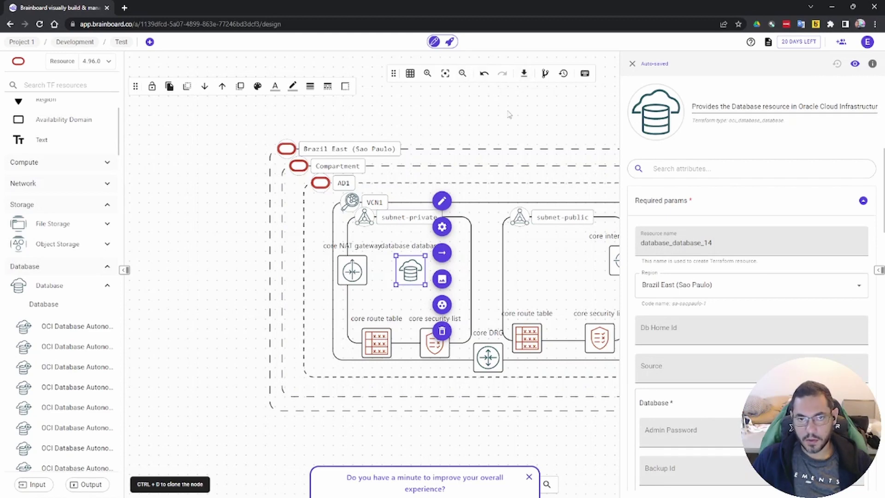
click(427, 73)
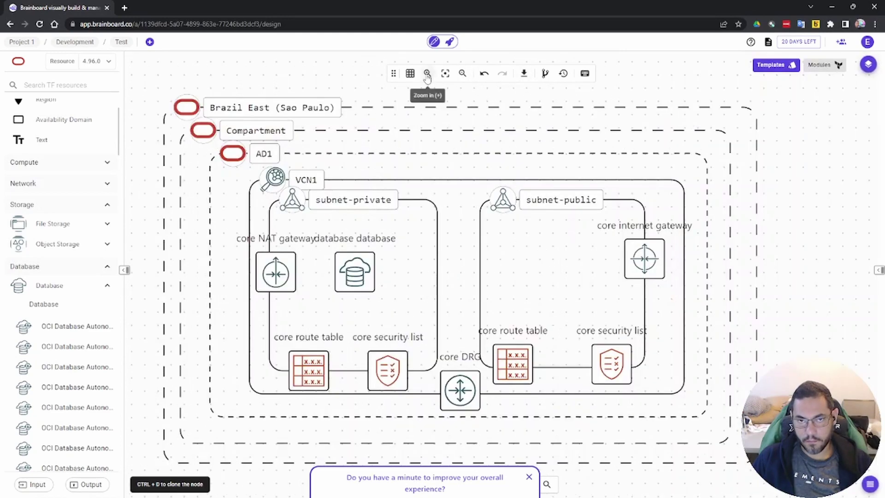
click(428, 74)
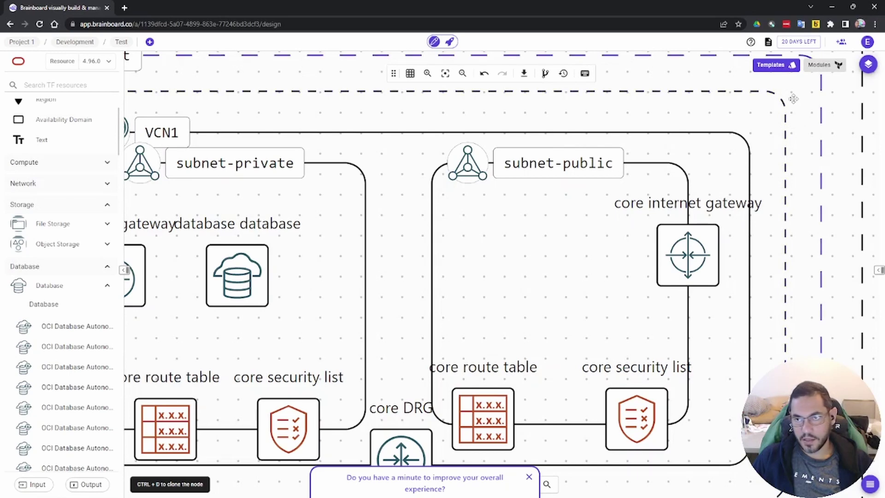
click(540, 83)
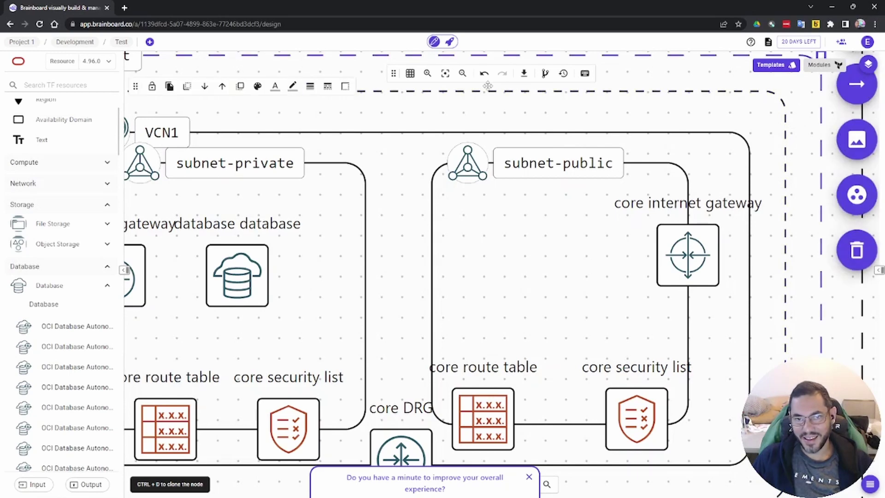
click(462, 75)
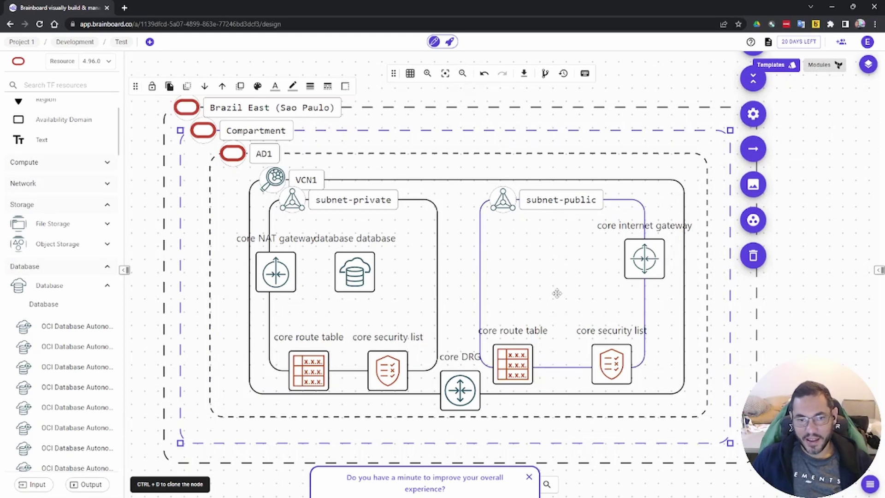
Collapse the OCI Database resources and look through the Compute groups, including Auto Scaling, Bastion and Container Engine, for a compute resource.
click(107, 287)
scroll(107, 290, down, 4)
scroll(92, 317, up, 6)
click(105, 233)
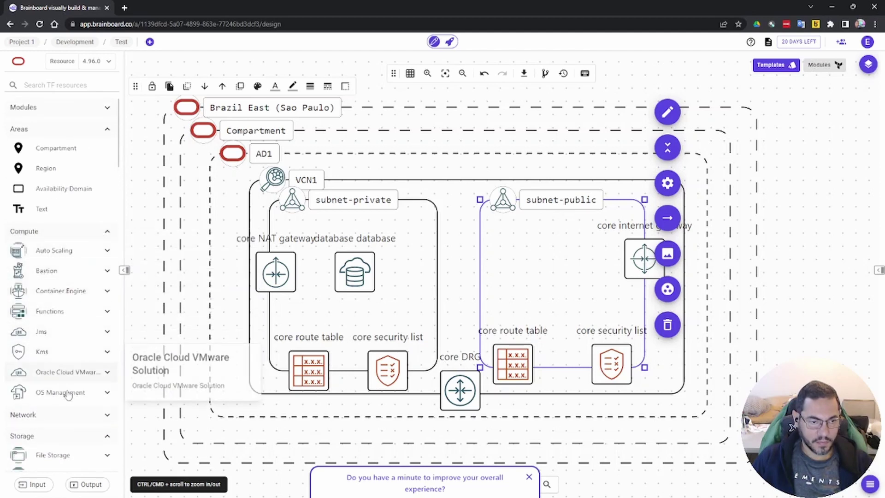
click(105, 251)
click(105, 250)
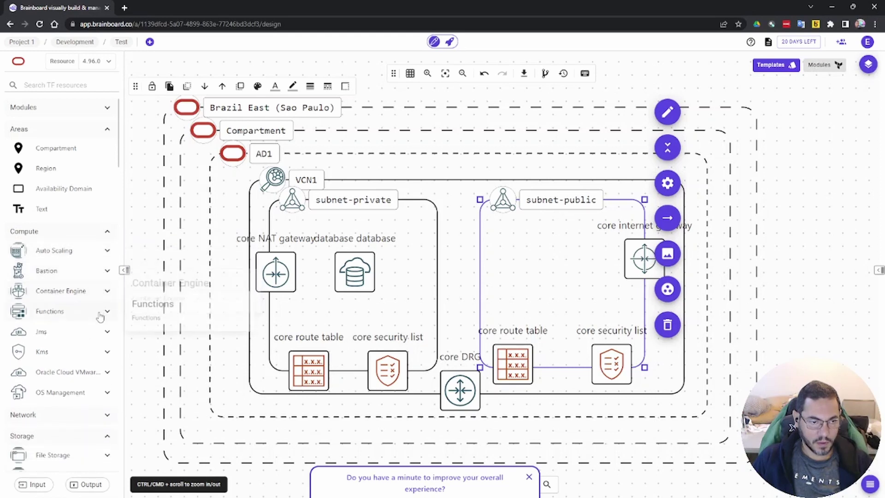
click(96, 276)
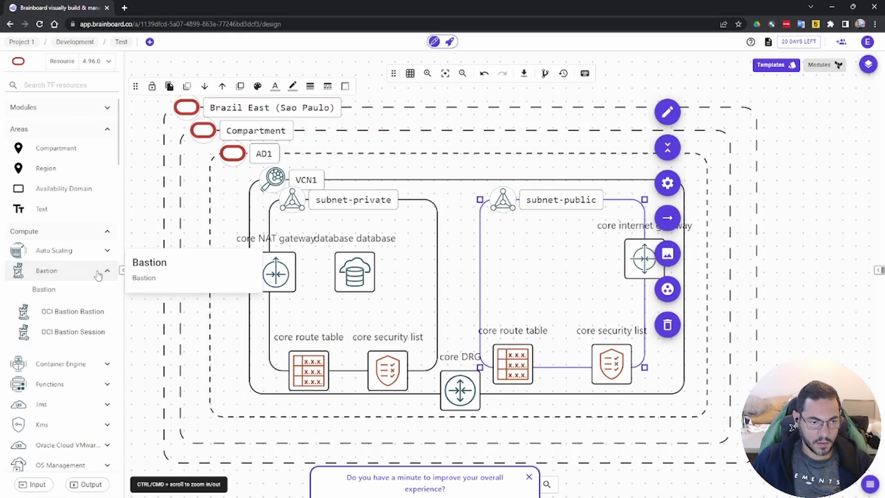
click(98, 275)
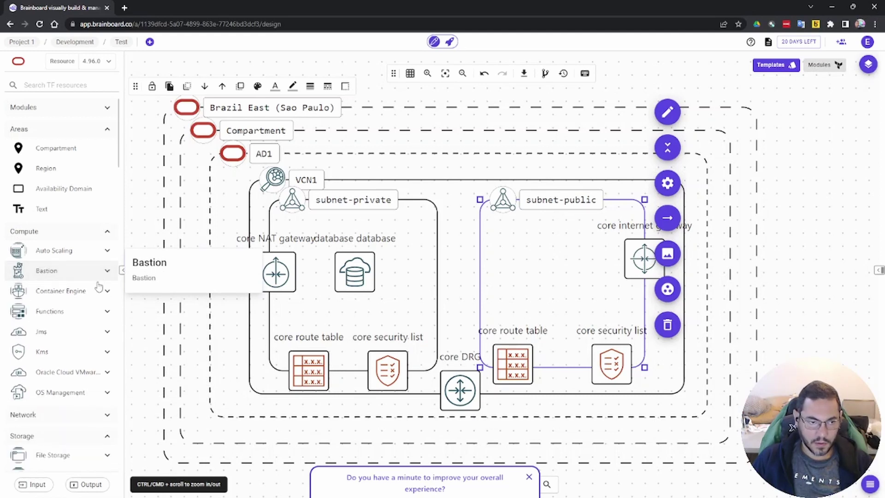
scroll(92, 358, down, 1)
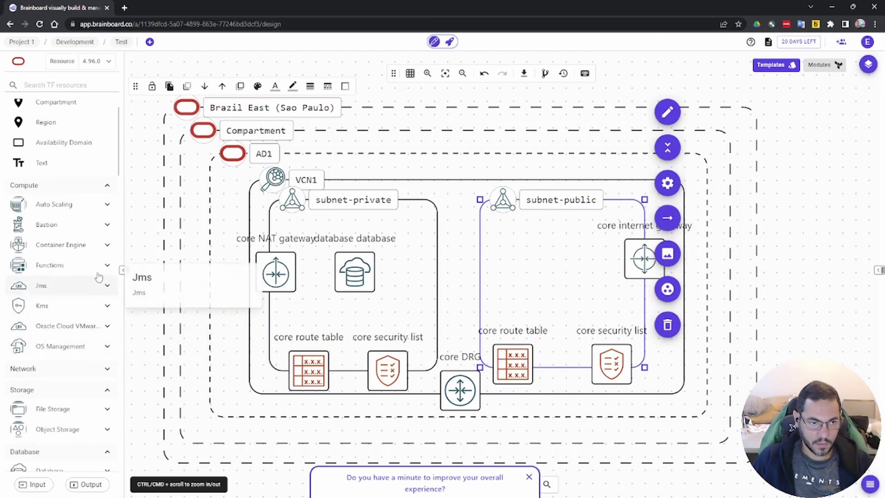
click(97, 248)
click(96, 249)
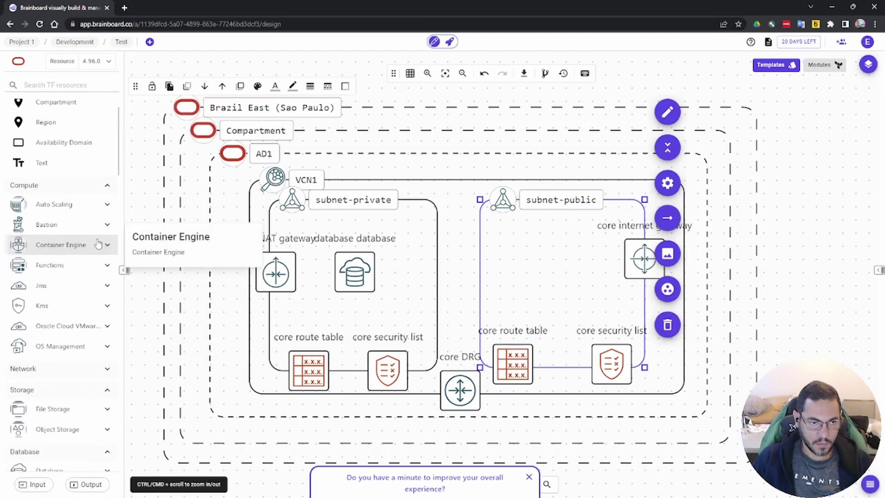
scroll(58, 341, down, 1)
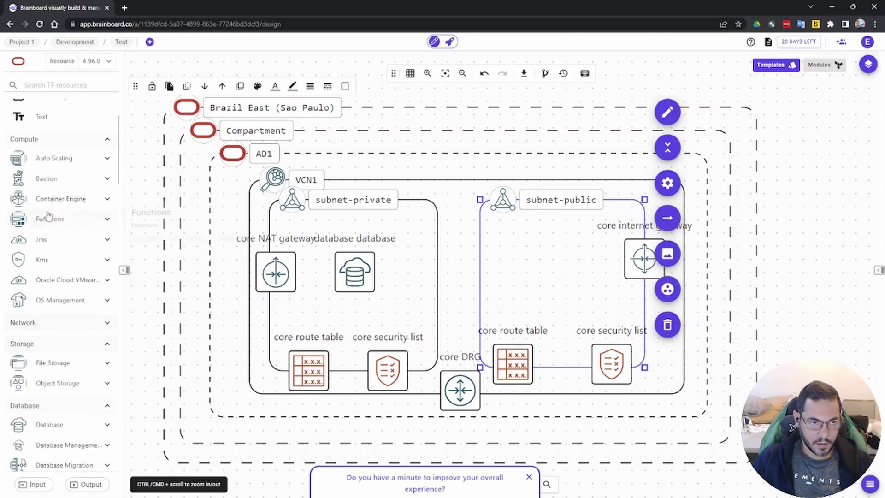
Collapse the Security & Identity, Tools, AI, Analytics, Application, Other, Generic icons and Database categories in the resource library.
scroll(89, 214, down, 5)
scroll(83, 253, down, 1)
click(84, 249)
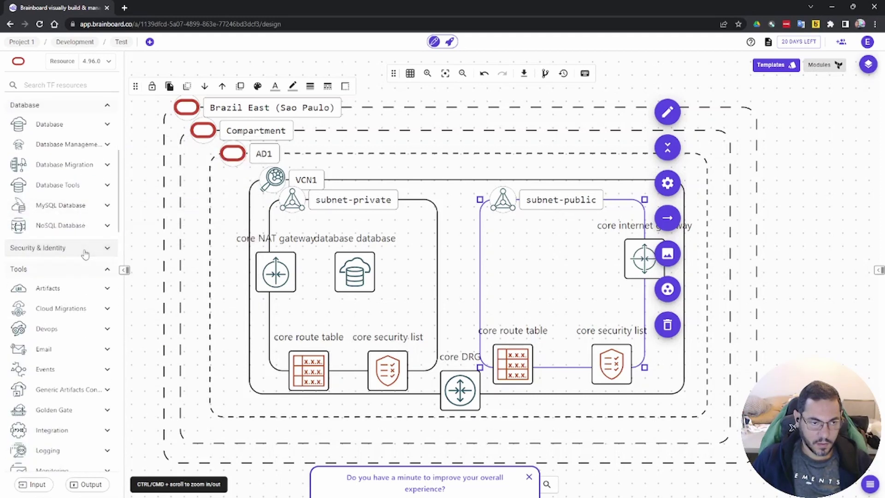
click(88, 275)
click(88, 294)
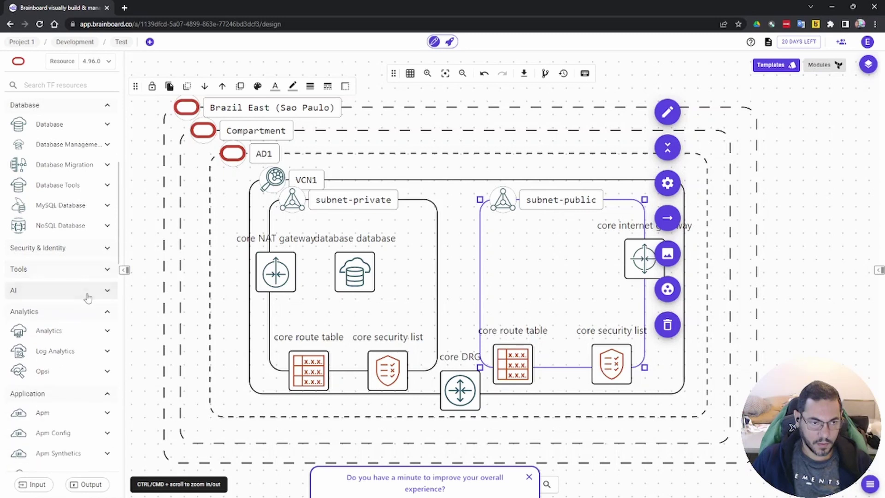
click(85, 312)
click(83, 334)
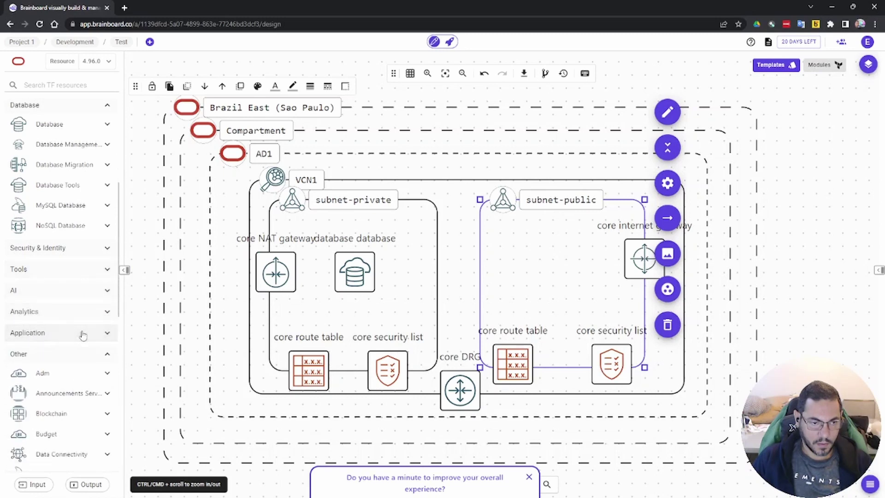
click(86, 356)
click(84, 377)
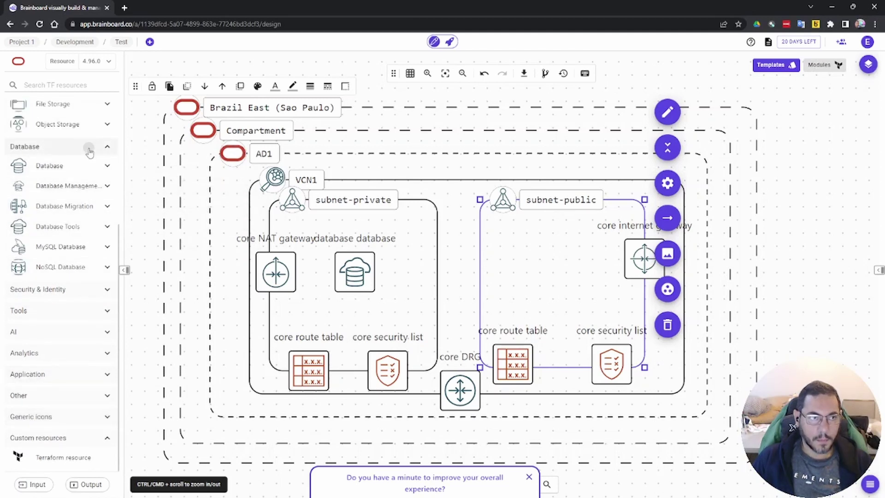
click(90, 147)
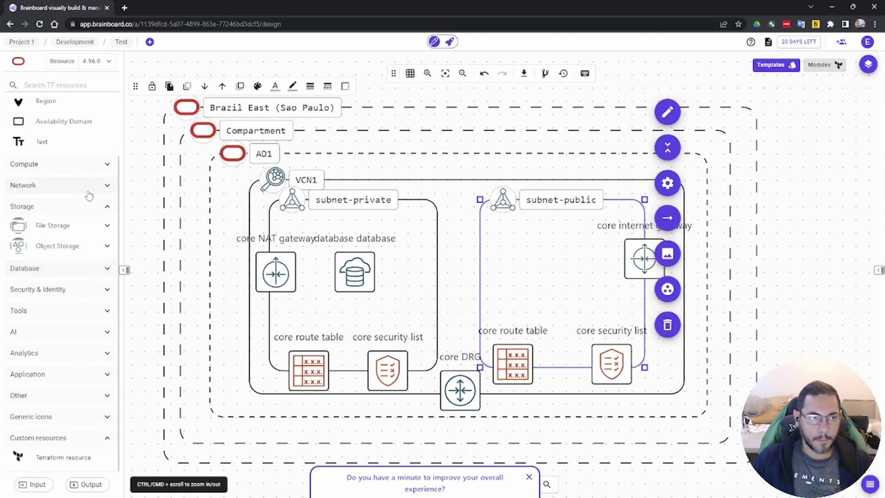
Expand the Compute category again and check its resource groups for a compute instance.
click(90, 168)
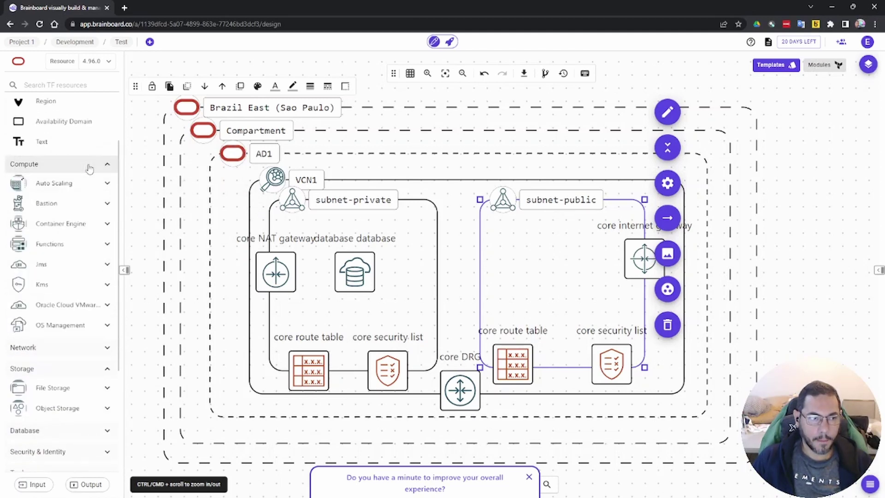
click(101, 265)
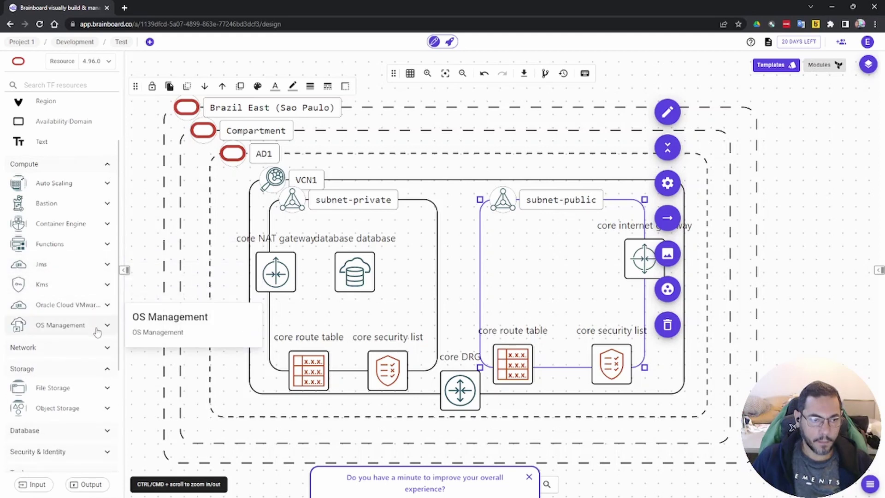